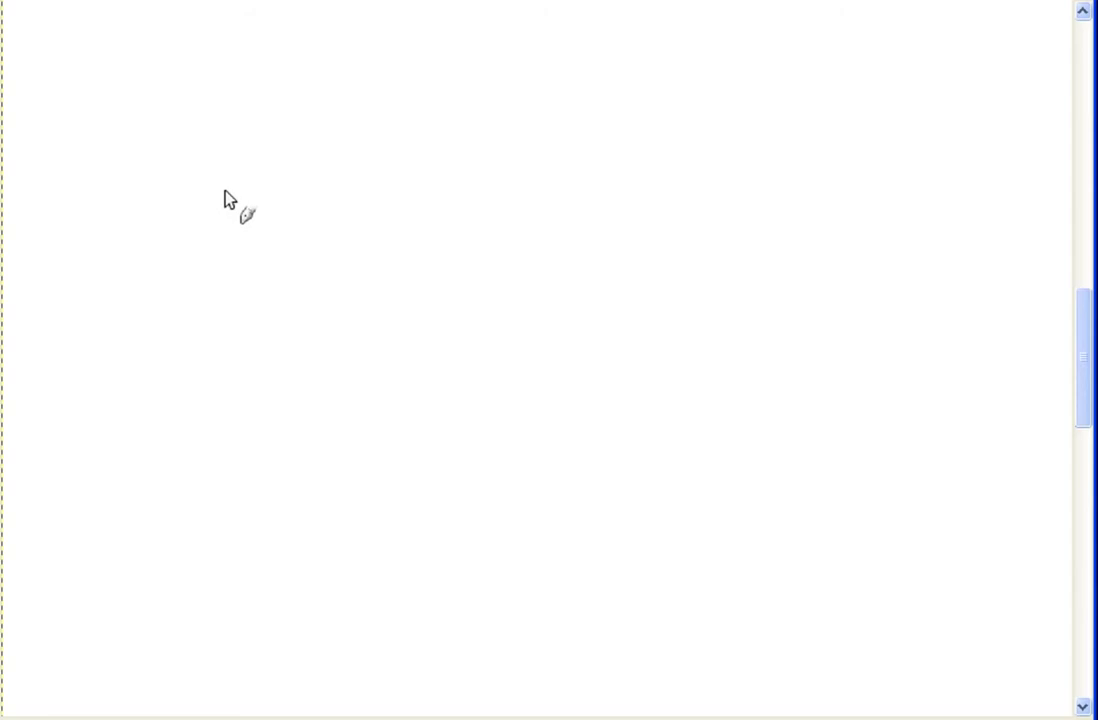
# Step: Handwrite Homework above four H marks, Test, P and Q in a row, enclosing each in its own cloud
pyautogui.click(137, 93)
pyautogui.moveTo(163, 114)
pyautogui.mouseDown()
pyautogui.moveTo(189, 98)
pyautogui.moveTo(189, 108)
pyautogui.moveTo(228, 100)
pyautogui.moveTo(228, 118)
pyautogui.mouseUp()
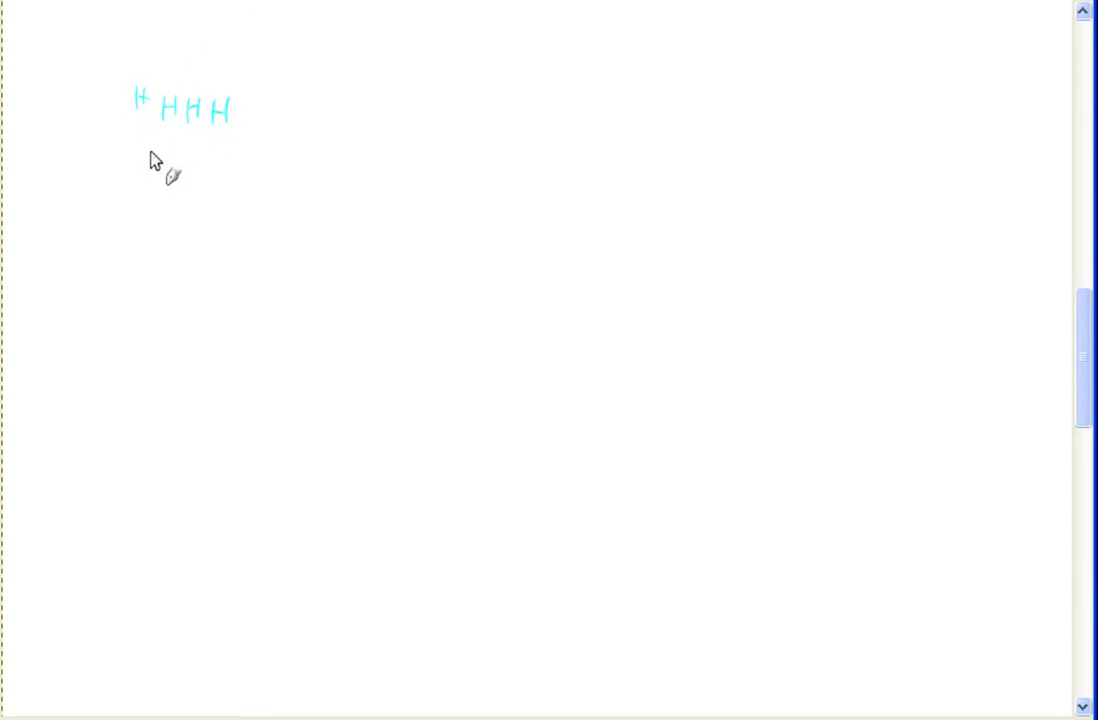
pyautogui.moveTo(138, 28)
pyautogui.mouseDown()
pyautogui.moveTo(137, 127)
pyautogui.moveTo(235, 120)
pyautogui.moveTo(235, 61)
pyautogui.moveTo(201, 30)
pyautogui.moveTo(139, 28)
pyautogui.moveTo(142, 49)
pyautogui.moveTo(232, 58)
pyautogui.moveTo(141, 59)
pyautogui.moveTo(152, 40)
pyautogui.mouseUp()
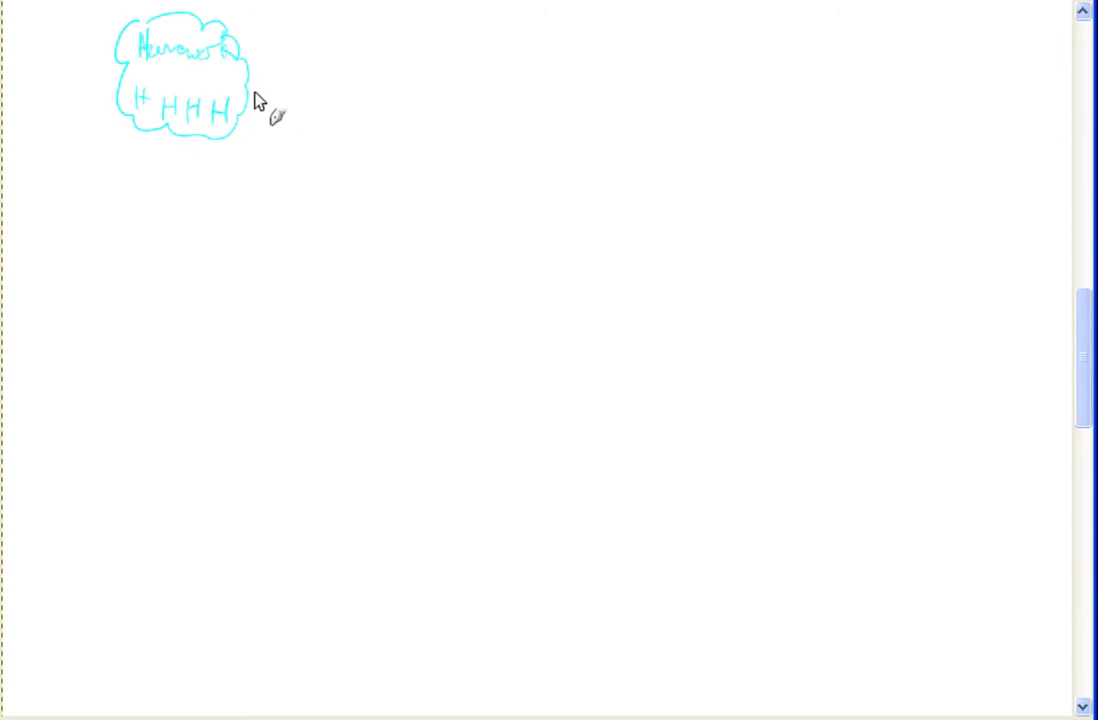
pyautogui.moveTo(281, 46)
pyautogui.mouseDown()
pyautogui.moveTo(257, 100)
pyautogui.moveTo(337, 104)
pyautogui.moveTo(287, 42)
pyautogui.moveTo(266, 73)
pyautogui.moveTo(311, 98)
pyautogui.moveTo(270, 103)
pyautogui.moveTo(330, 85)
pyautogui.moveTo(417, 103)
pyautogui.moveTo(373, 76)
pyautogui.moveTo(373, 88)
pyautogui.moveTo(384, 84)
pyautogui.mouseUp()
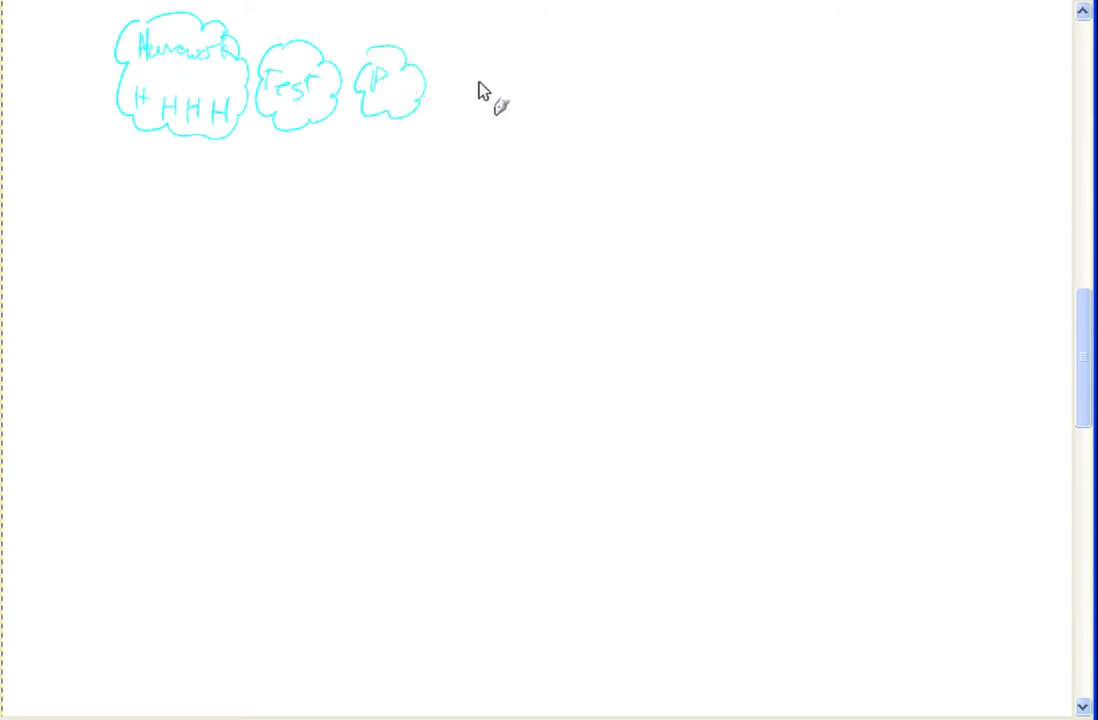
pyautogui.moveTo(472, 92); pyautogui.dragTo(490, 100)
# Step: Draw an arrow from each cloud down to a box, labelling the four boxes Q1H, Q1T, Q1P and Q1Q
pyautogui.moveTo(177, 140)
pyautogui.mouseDown()
pyautogui.moveTo(176, 186)
pyautogui.moveTo(135, 216)
pyautogui.moveTo(201, 243)
pyautogui.mouseUp()
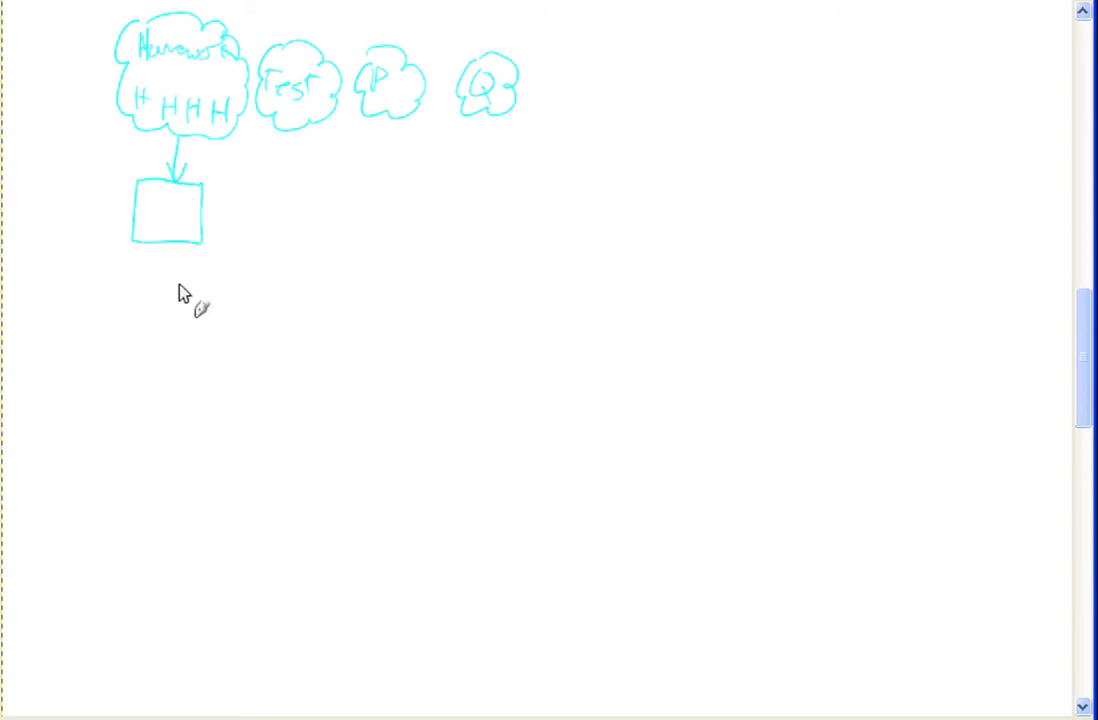
pyautogui.moveTo(141, 198); pyautogui.dragTo(140, 230)
pyautogui.moveTo(288, 130)
pyautogui.mouseDown()
pyautogui.moveTo(291, 180)
pyautogui.moveTo(298, 170)
pyautogui.moveTo(247, 250)
pyautogui.moveTo(305, 193)
pyautogui.moveTo(272, 223)
pyautogui.moveTo(296, 220)
pyautogui.moveTo(292, 203)
pyautogui.mouseUp()
pyautogui.moveTo(379, 117)
pyautogui.mouseDown()
pyautogui.moveTo(378, 182)
pyautogui.moveTo(392, 170)
pyautogui.moveTo(418, 199)
pyautogui.moveTo(392, 222)
pyautogui.moveTo(410, 200)
pyautogui.mouseUp()
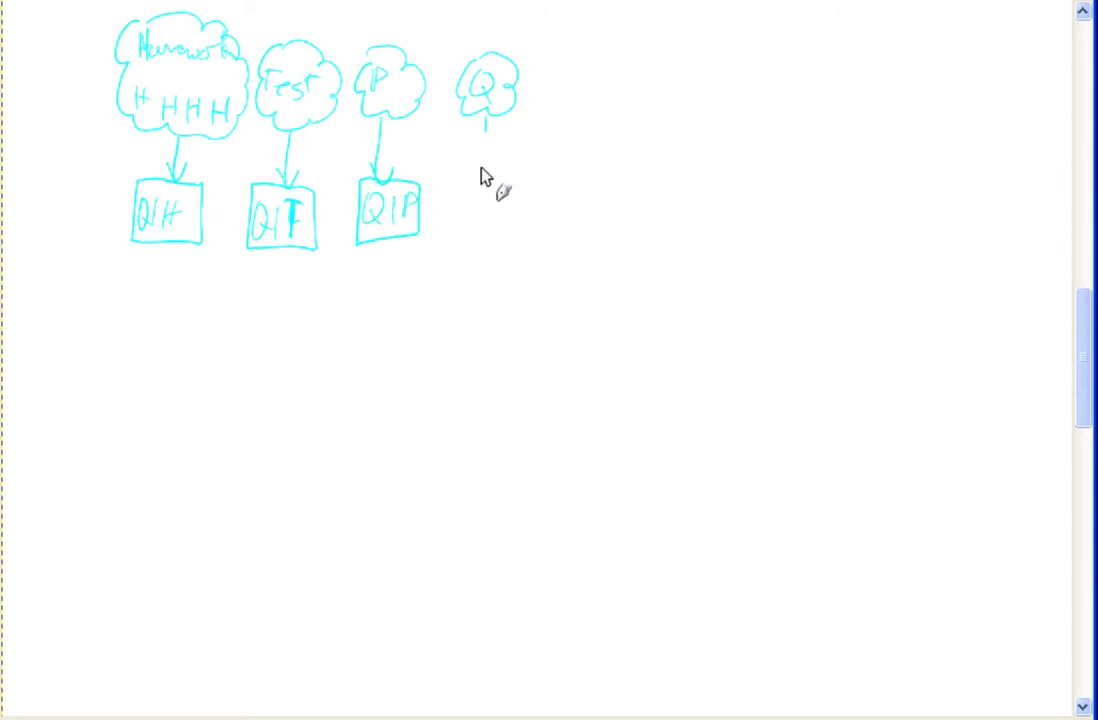
pyautogui.moveTo(462, 172)
pyautogui.mouseDown()
pyautogui.moveTo(514, 240)
pyautogui.moveTo(492, 205)
pyautogui.moveTo(512, 203)
pyautogui.moveTo(514, 222)
pyautogui.mouseUp()
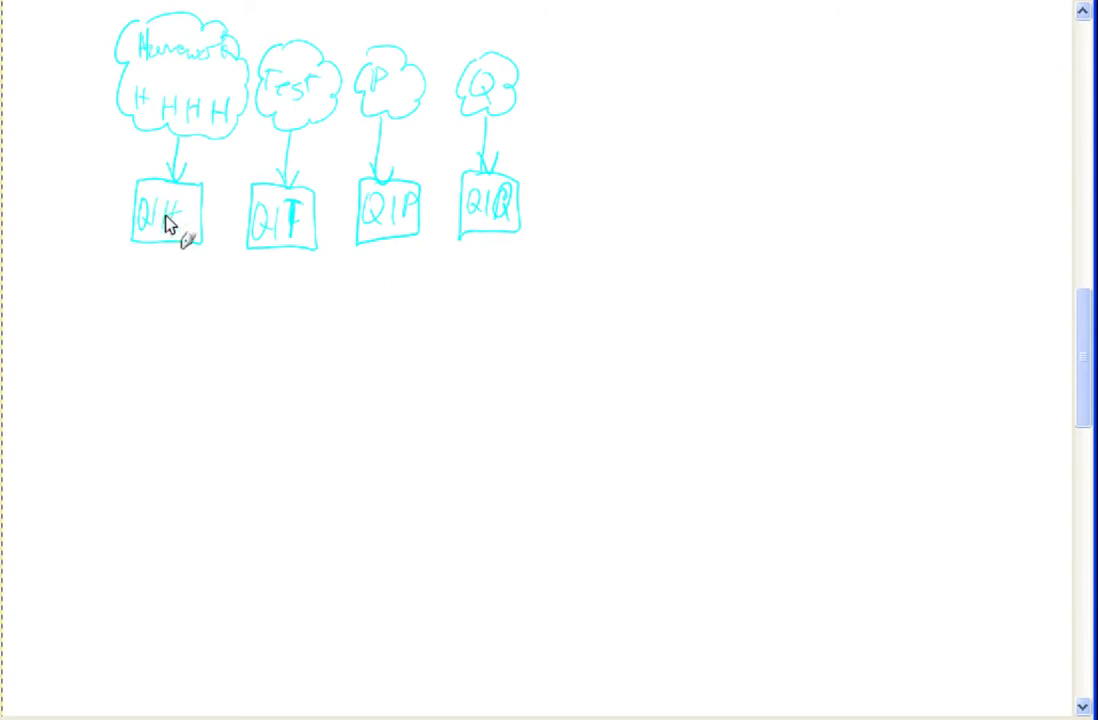
# Step: Write weights of 25%, 55%, 5% and 15% under the boxes and enclose all four in a cloud labelled Quarter 1
pyautogui.moveTo(151, 248)
pyautogui.mouseDown()
pyautogui.moveTo(145, 257)
pyautogui.moveTo(177, 252)
pyautogui.mouseUp()
pyautogui.moveTo(152, 252); pyautogui.dragTo(142, 260)
pyautogui.moveTo(264, 255)
pyautogui.mouseDown()
pyautogui.moveTo(262, 264)
pyautogui.moveTo(291, 266)
pyautogui.mouseUp()
pyautogui.moveTo(388, 246)
pyautogui.mouseDown()
pyautogui.moveTo(384, 257)
pyautogui.moveTo(407, 257)
pyautogui.mouseUp()
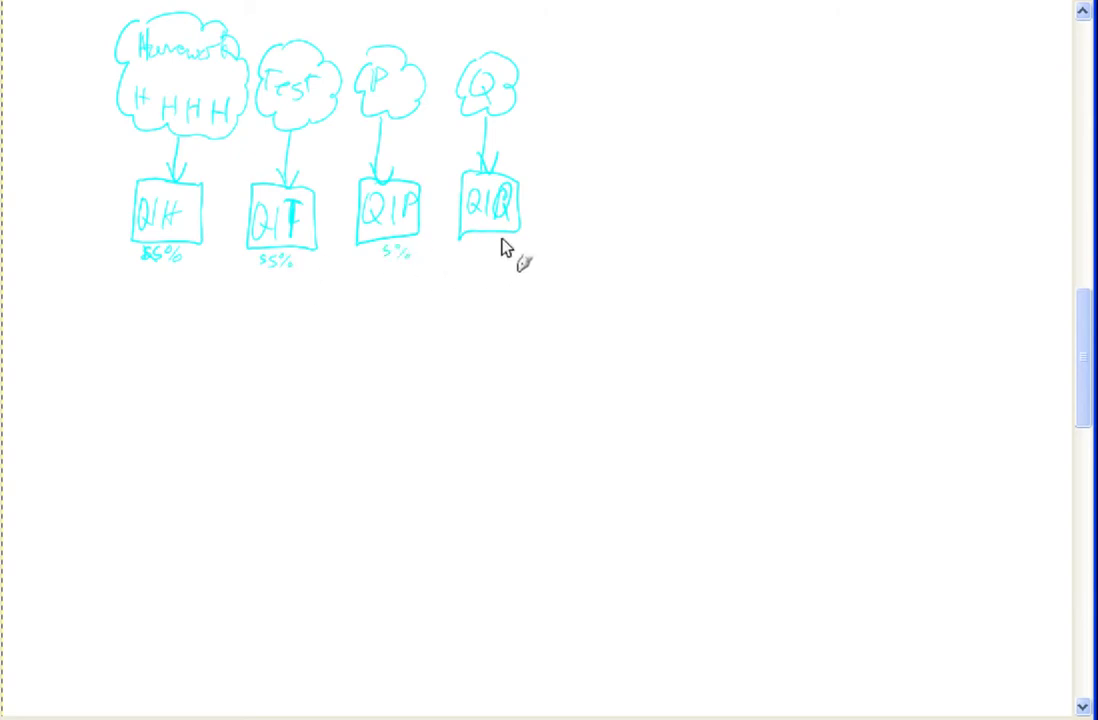
pyautogui.moveTo(477, 241); pyautogui.dragTo(502, 257)
pyautogui.moveTo(147, 167)
pyautogui.mouseDown()
pyautogui.moveTo(115, 196)
pyautogui.moveTo(120, 309)
pyautogui.moveTo(325, 370)
pyautogui.moveTo(480, 336)
pyautogui.moveTo(561, 201)
pyautogui.moveTo(419, 140)
pyautogui.moveTo(238, 168)
pyautogui.moveTo(113, 163)
pyautogui.mouseUp()
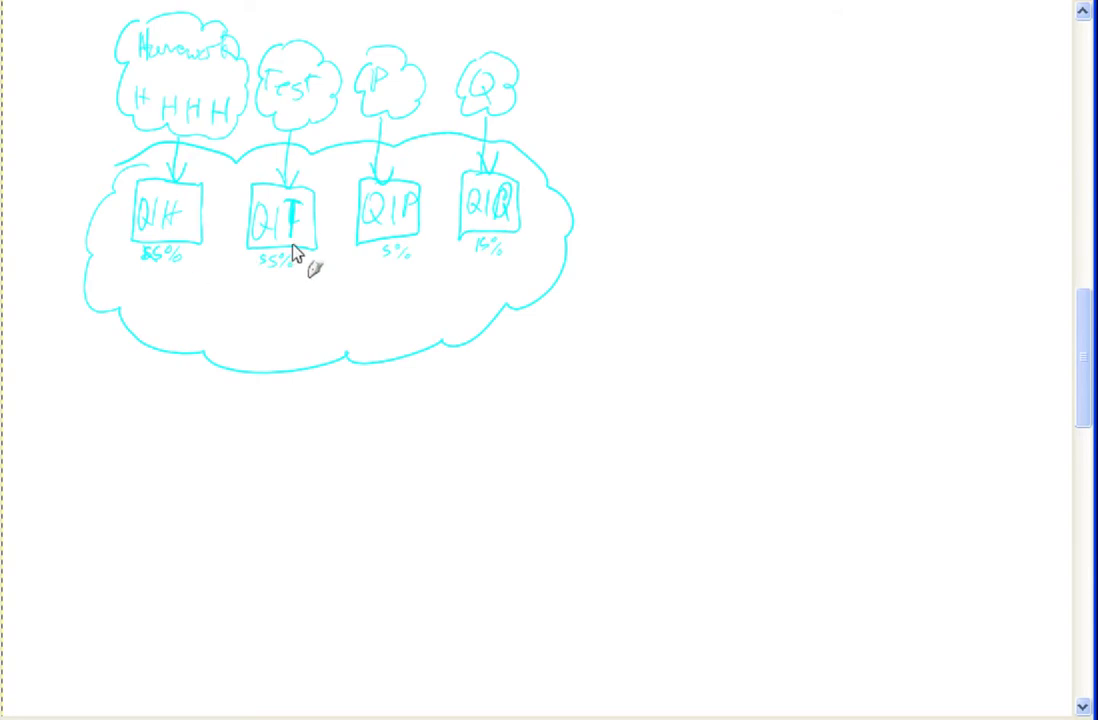
pyautogui.moveTo(196, 289)
pyautogui.mouseDown()
pyautogui.moveTo(205, 332)
pyautogui.moveTo(311, 309)
pyautogui.moveTo(301, 328)
pyautogui.mouseUp()
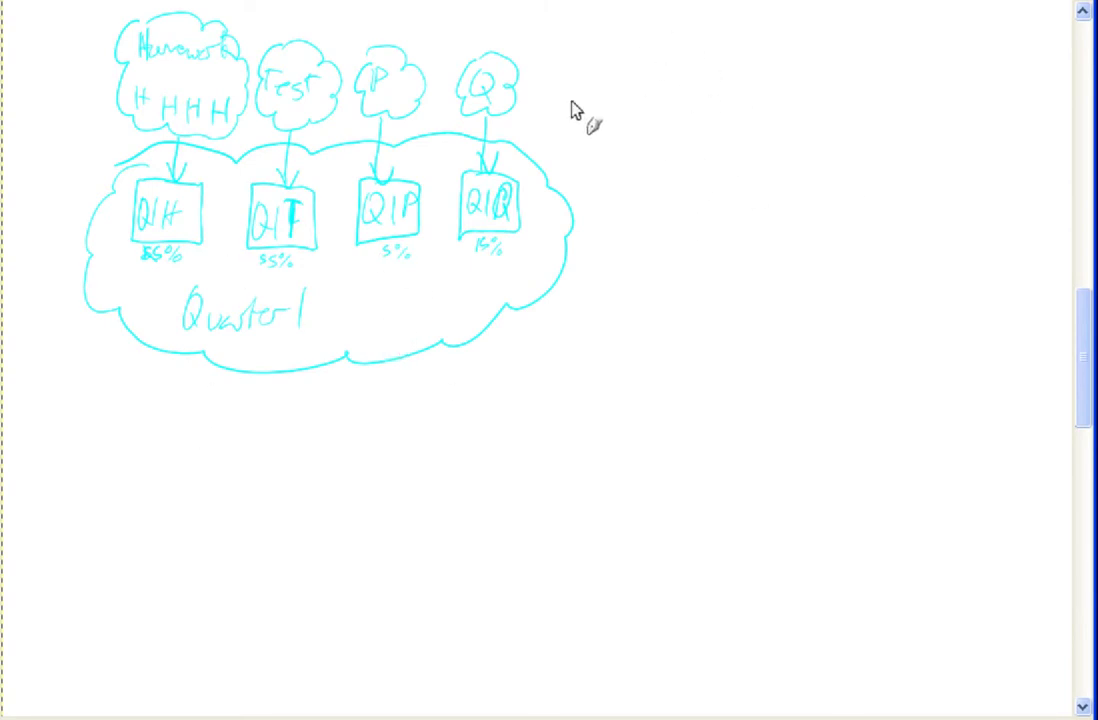
# Step: Draw four boxes in a row beside the Quarter 1 cloud, labelling two Q2H and Q2T and marking the others with dots
pyautogui.moveTo(678, 160)
pyautogui.mouseDown()
pyautogui.moveTo(715, 199)
pyautogui.moveTo(679, 158)
pyautogui.mouseUp()
pyautogui.moveTo(774, 157); pyautogui.dragTo(748, 160)
pyautogui.moveTo(834, 160)
pyautogui.mouseDown()
pyautogui.moveTo(833, 196)
pyautogui.moveTo(845, 162)
pyautogui.mouseUp()
pyautogui.moveTo(912, 168); pyautogui.dragTo(920, 203)
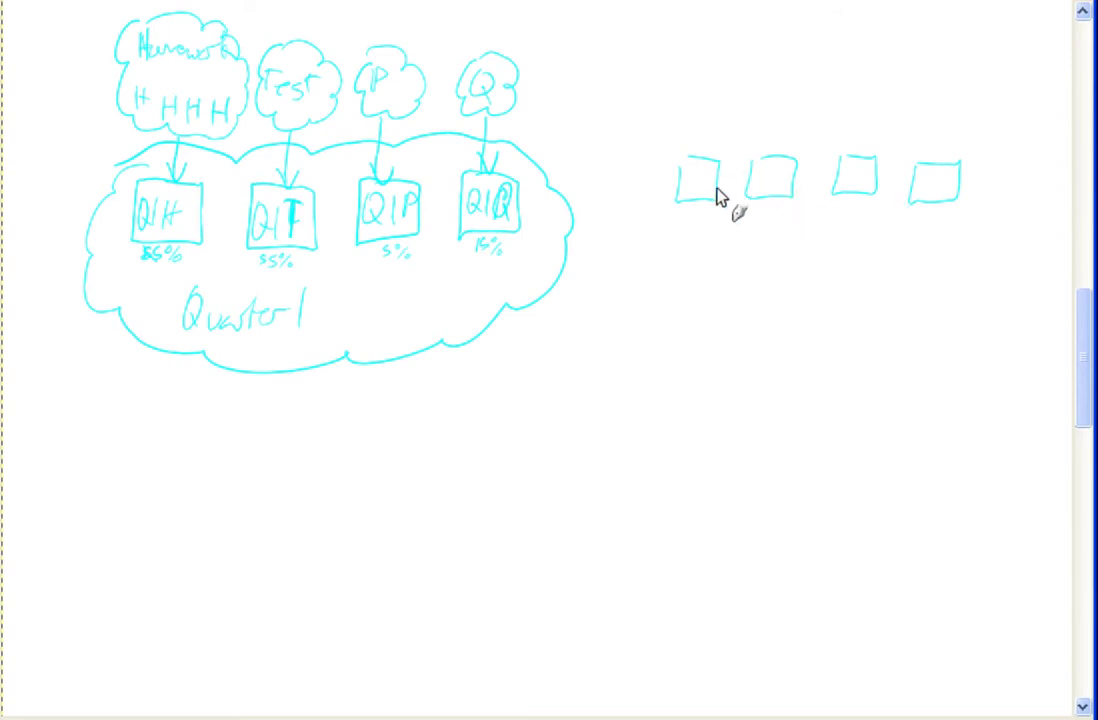
pyautogui.moveTo(688, 180)
pyautogui.mouseDown()
pyautogui.moveTo(708, 194)
pyautogui.moveTo(716, 182)
pyautogui.moveTo(774, 196)
pyautogui.moveTo(787, 178)
pyautogui.mouseUp()
pyautogui.click(848, 177)
pyautogui.click(866, 178)
pyautogui.moveTo(925, 183); pyautogui.dragTo(932, 178)
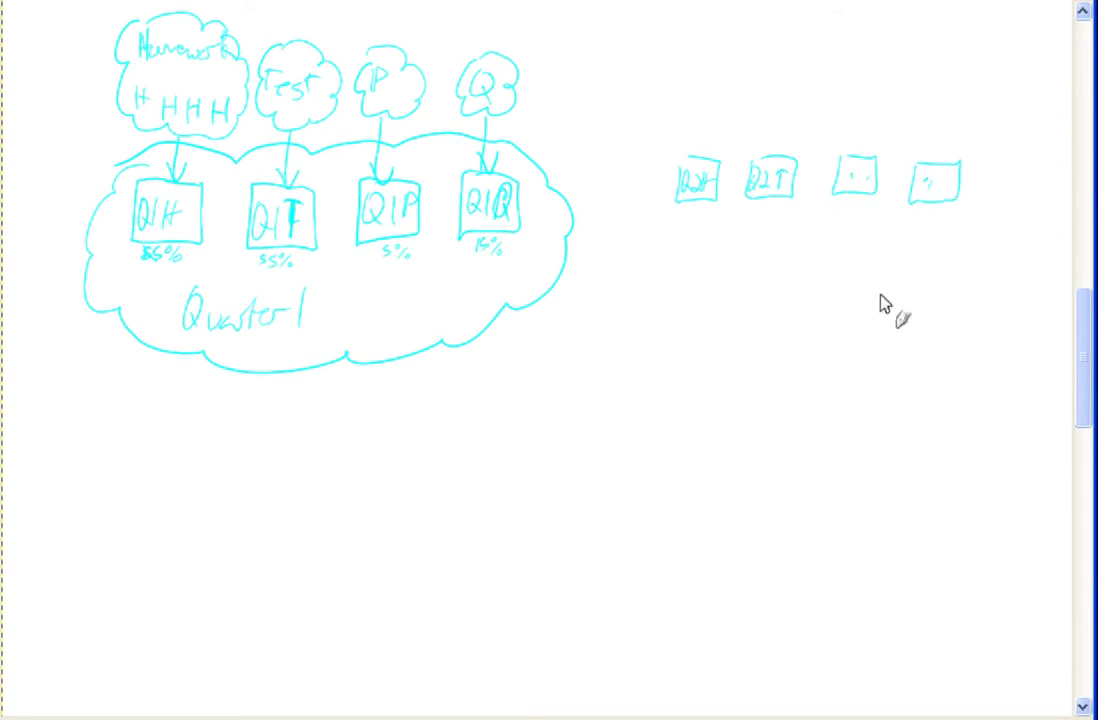
# Step: Enclose the second row of boxes in a cloud labelled Quarter 2
pyautogui.moveTo(697, 124)
pyautogui.mouseDown()
pyautogui.moveTo(657, 216)
pyautogui.moveTo(887, 326)
pyautogui.moveTo(1024, 169)
pyautogui.moveTo(808, 121)
pyautogui.moveTo(640, 113)
pyautogui.mouseUp()
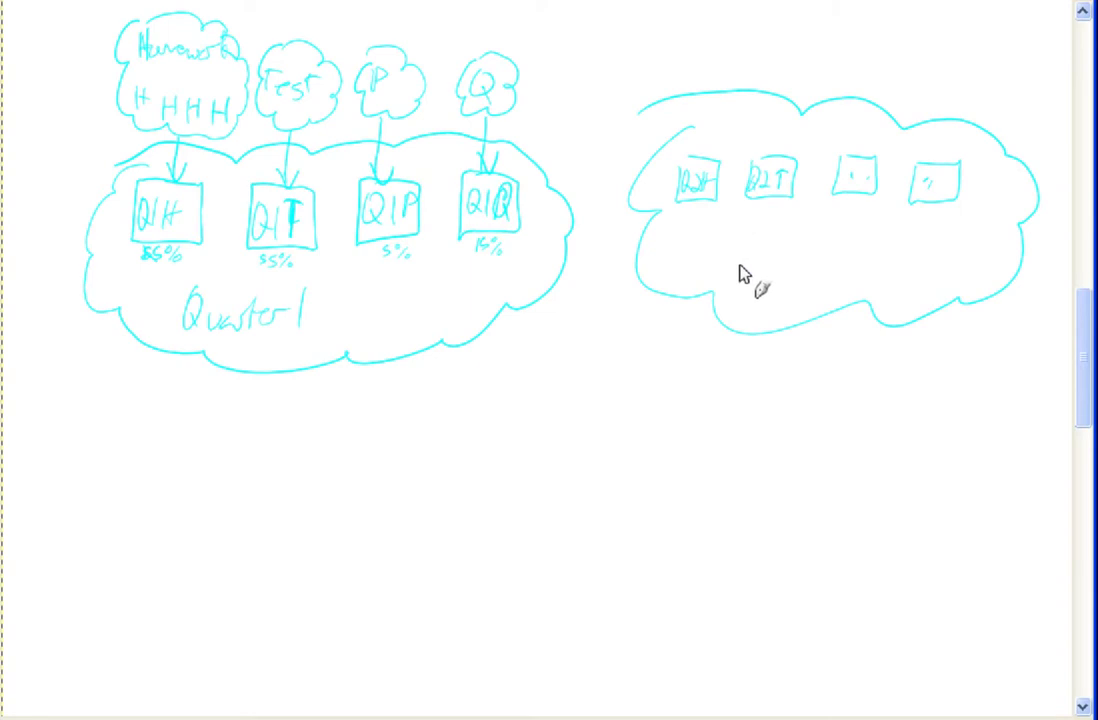
pyautogui.moveTo(718, 259)
pyautogui.mouseDown()
pyautogui.moveTo(757, 284)
pyautogui.moveTo(798, 268)
pyautogui.moveTo(848, 282)
pyautogui.mouseUp()
pyautogui.moveTo(852, 260); pyautogui.dragTo(868, 280)
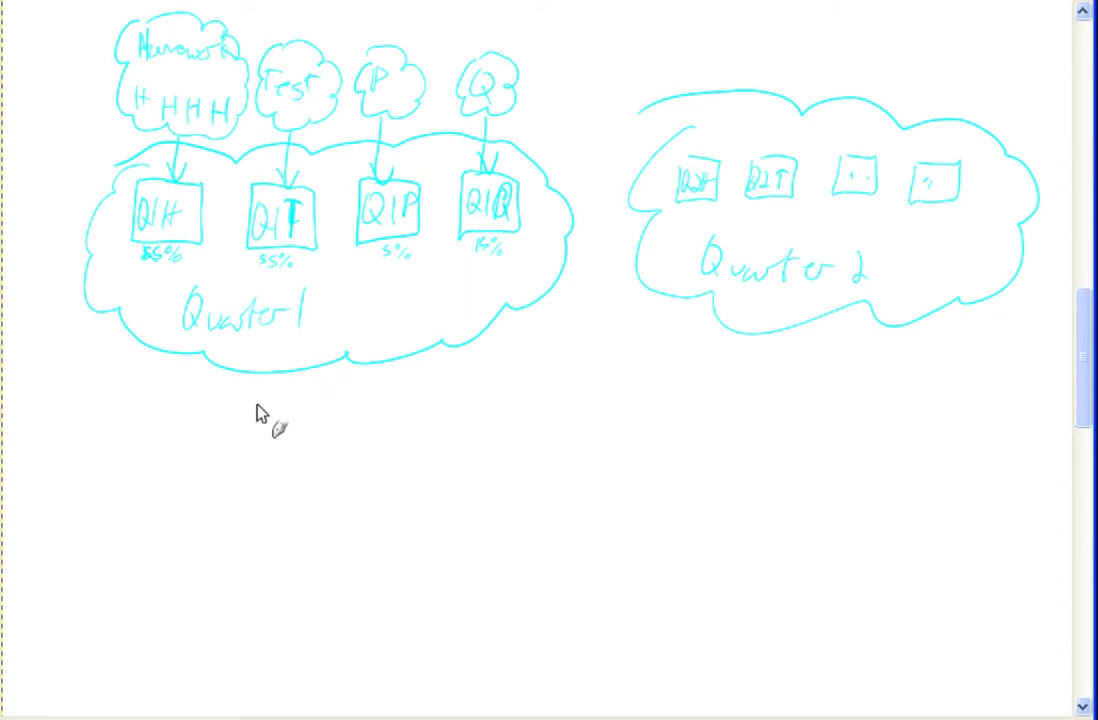
# Step: Draw an arrow from each quarter cloud down to a box, labelling the boxes Q1 and Q2
pyautogui.moveTo(286, 372)
pyautogui.mouseDown()
pyautogui.moveTo(279, 440)
pyautogui.moveTo(290, 424)
pyautogui.moveTo(245, 480)
pyautogui.moveTo(305, 445)
pyautogui.moveTo(267, 470)
pyautogui.moveTo(276, 476)
pyautogui.mouseUp()
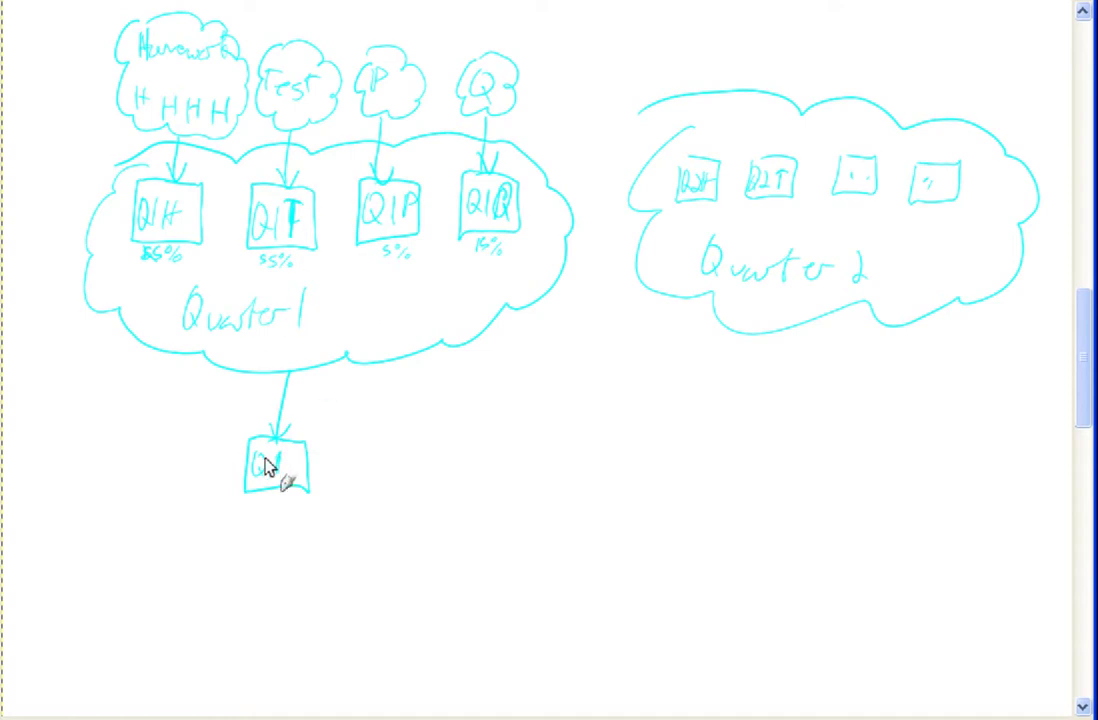
pyautogui.moveTo(801, 318)
pyautogui.mouseDown()
pyautogui.moveTo(779, 466)
pyautogui.moveTo(799, 417)
pyautogui.moveTo(771, 447)
pyautogui.mouseUp()
pyautogui.moveTo(800, 428); pyautogui.dragTo(790, 430)
# Step: Enclose the Q1 and Q2 boxes in a cloud labelled Semester 1 and draw an arrow down from it
pyautogui.moveTo(778, 360)
pyautogui.mouseDown()
pyautogui.moveTo(770, 397)
pyautogui.moveTo(554, 382)
pyautogui.moveTo(241, 404)
pyautogui.moveTo(201, 524)
pyautogui.moveTo(422, 593)
pyautogui.moveTo(836, 578)
pyautogui.moveTo(791, 341)
pyautogui.moveTo(765, 338)
pyautogui.mouseUp()
pyautogui.moveTo(410, 471)
pyautogui.mouseDown()
pyautogui.moveTo(399, 502)
pyautogui.moveTo(512, 490)
pyautogui.moveTo(537, 512)
pyautogui.mouseUp()
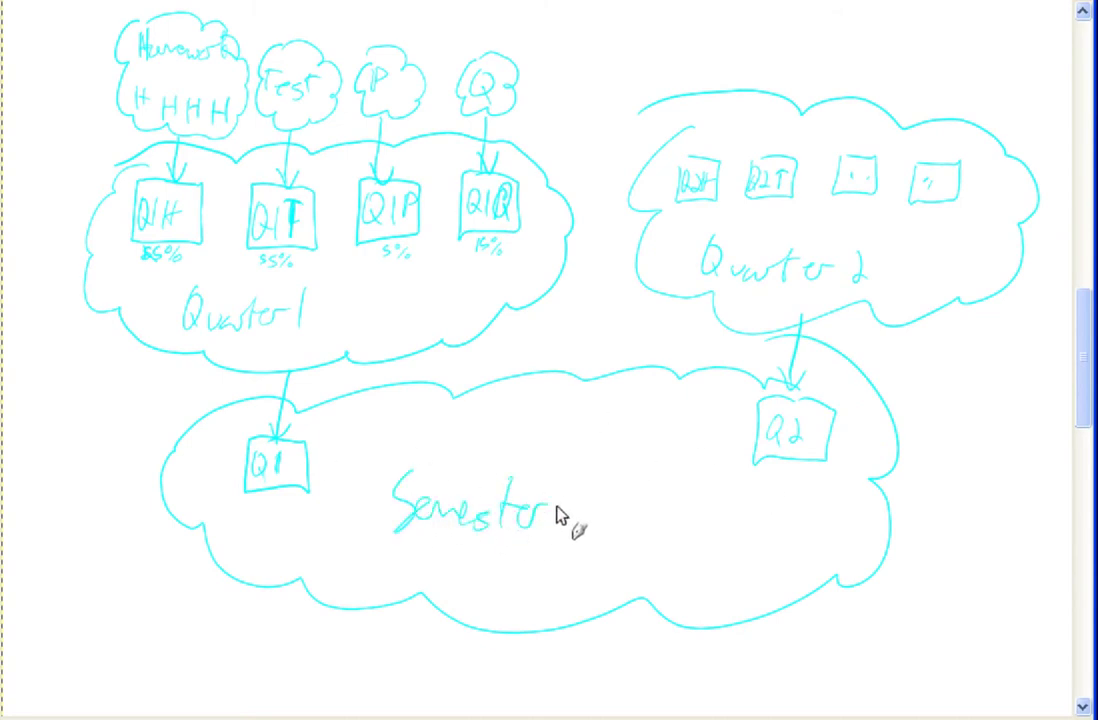
pyautogui.moveTo(601, 478); pyautogui.dragTo(600, 522)
pyautogui.moveTo(462, 625)
pyautogui.mouseDown()
pyautogui.moveTo(456, 640)
pyautogui.moveTo(410, 638)
pyautogui.moveTo(405, 680)
pyautogui.moveTo(472, 672)
pyautogui.moveTo(406, 681)
pyautogui.moveTo(444, 674)
pyautogui.moveTo(431, 669)
pyautogui.moveTo(455, 677)
pyautogui.mouseUp()
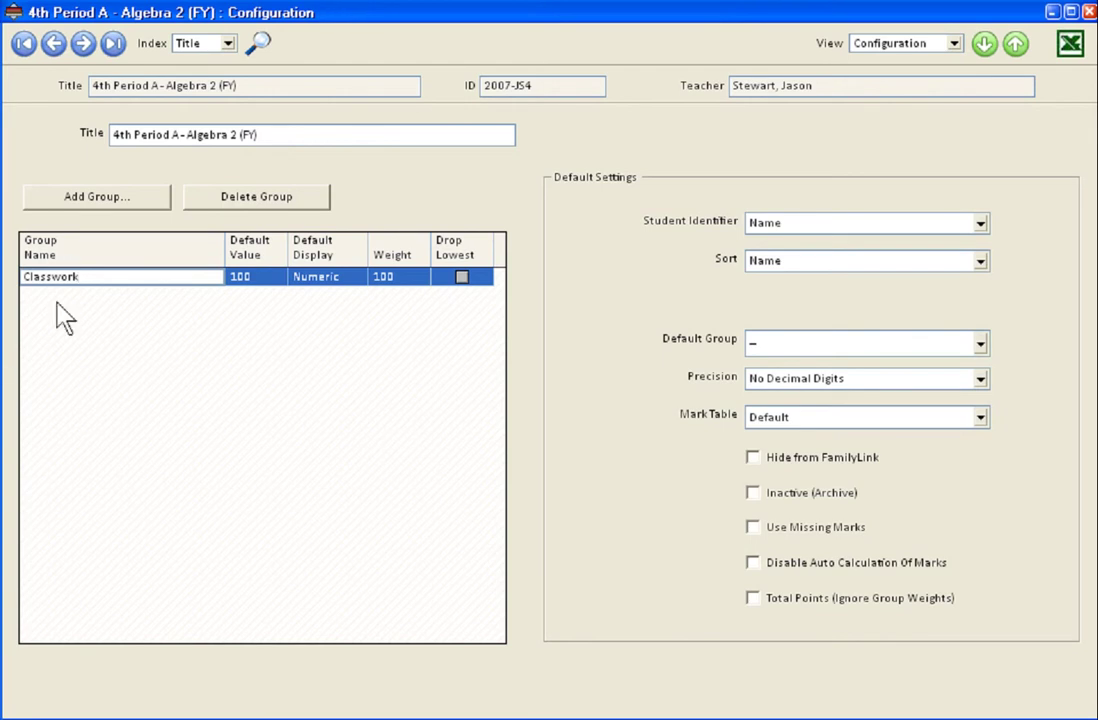
# Step: In the Algebra 2 gradebook configuration, rename the Classwork group to Homework and add a group named Tests
pyautogui.moveTo(81, 274); pyautogui.dragTo(26, 280)
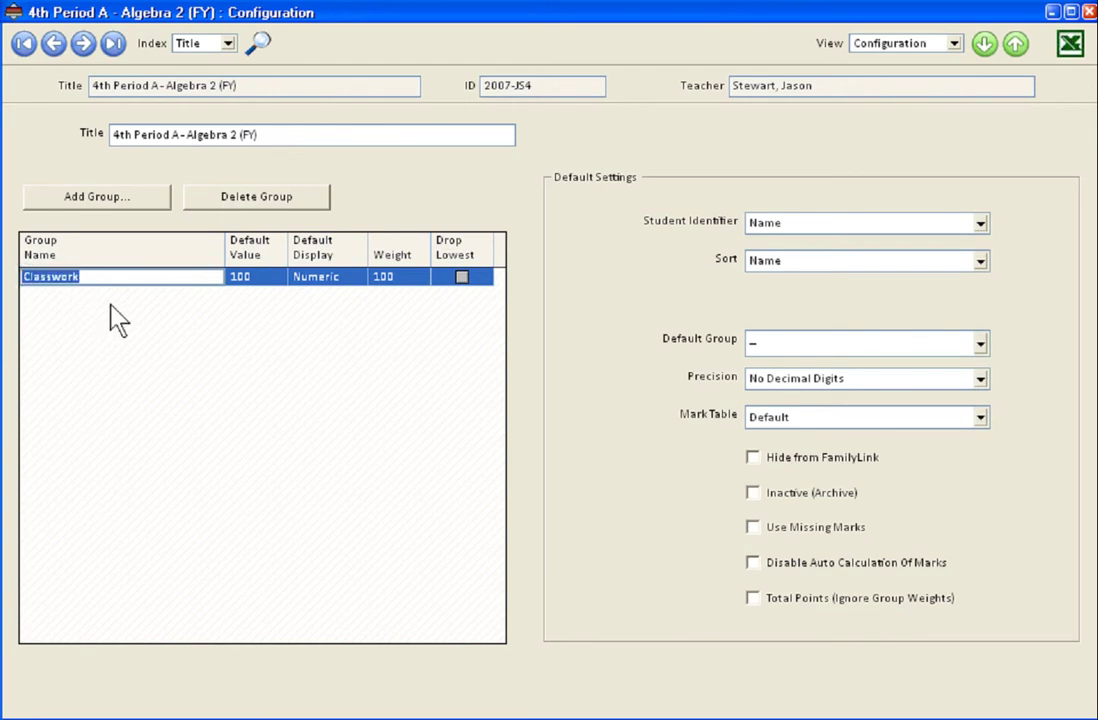
pyautogui.write('Homework')
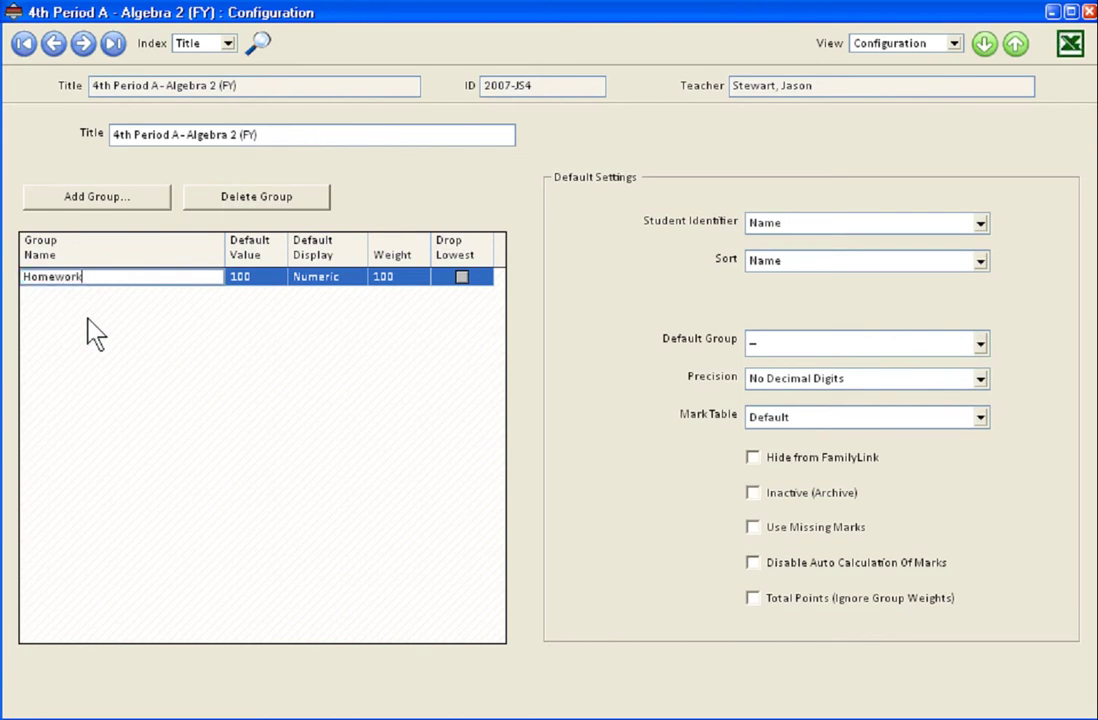
pyautogui.click(114, 197)
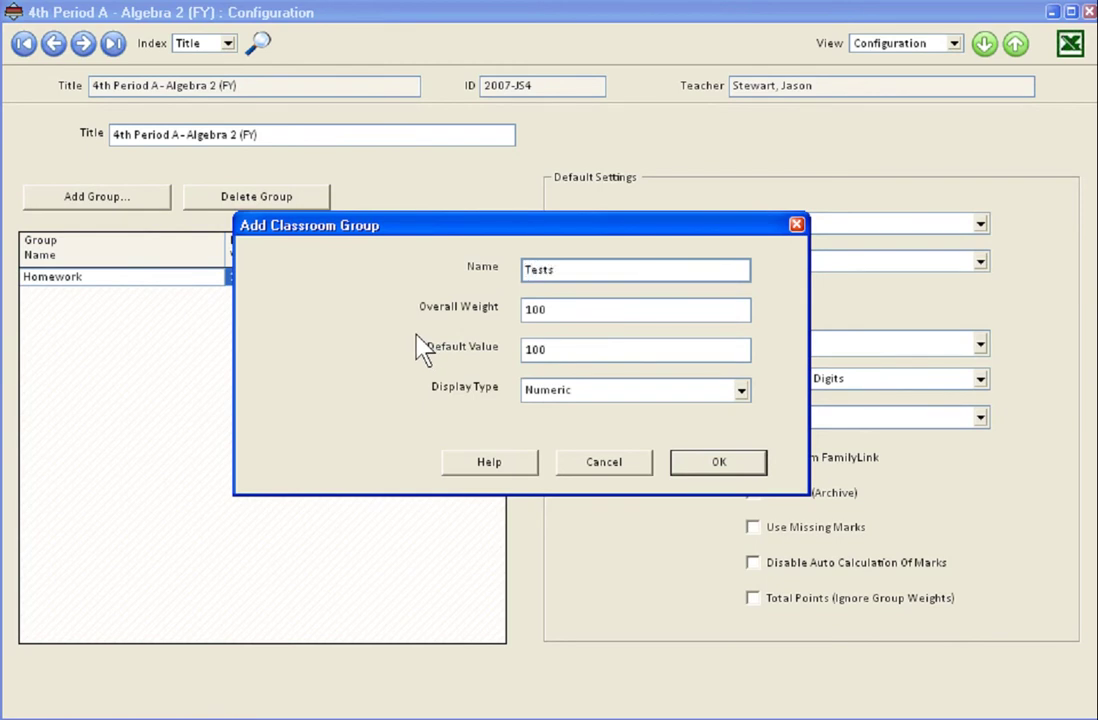
pyautogui.click(680, 461)
# Step: Add two more classroom groups named Quizzes and Participation, keeping the default weight, value and display type
pyautogui.click(125, 198)
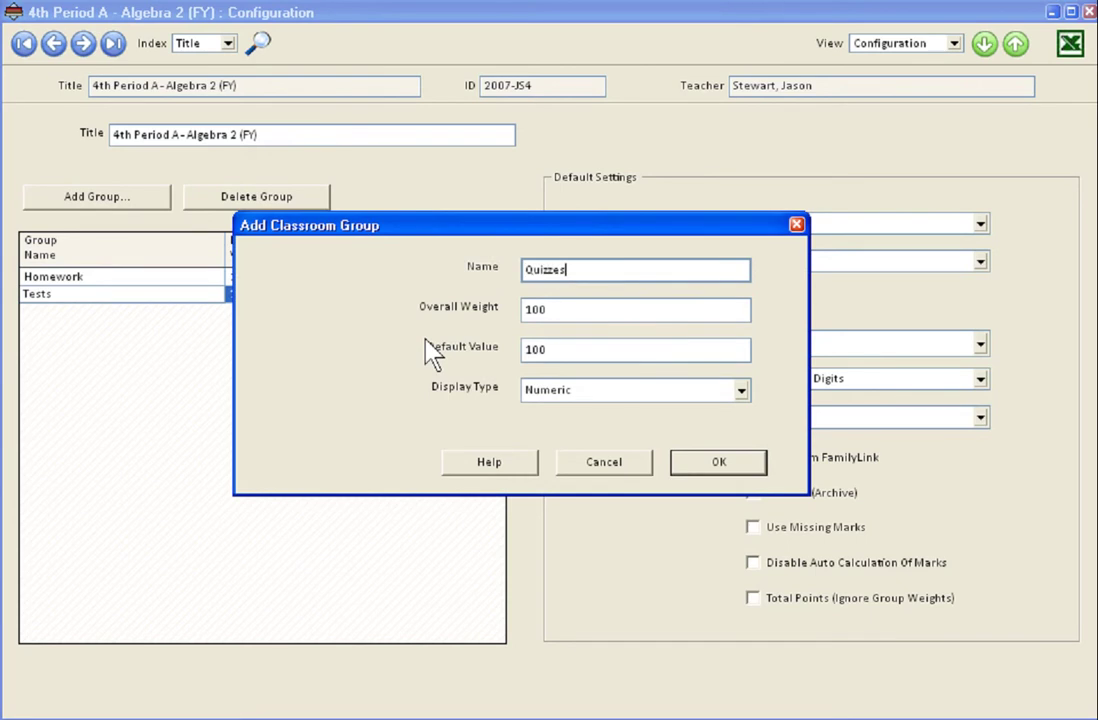
pyautogui.click(697, 468)
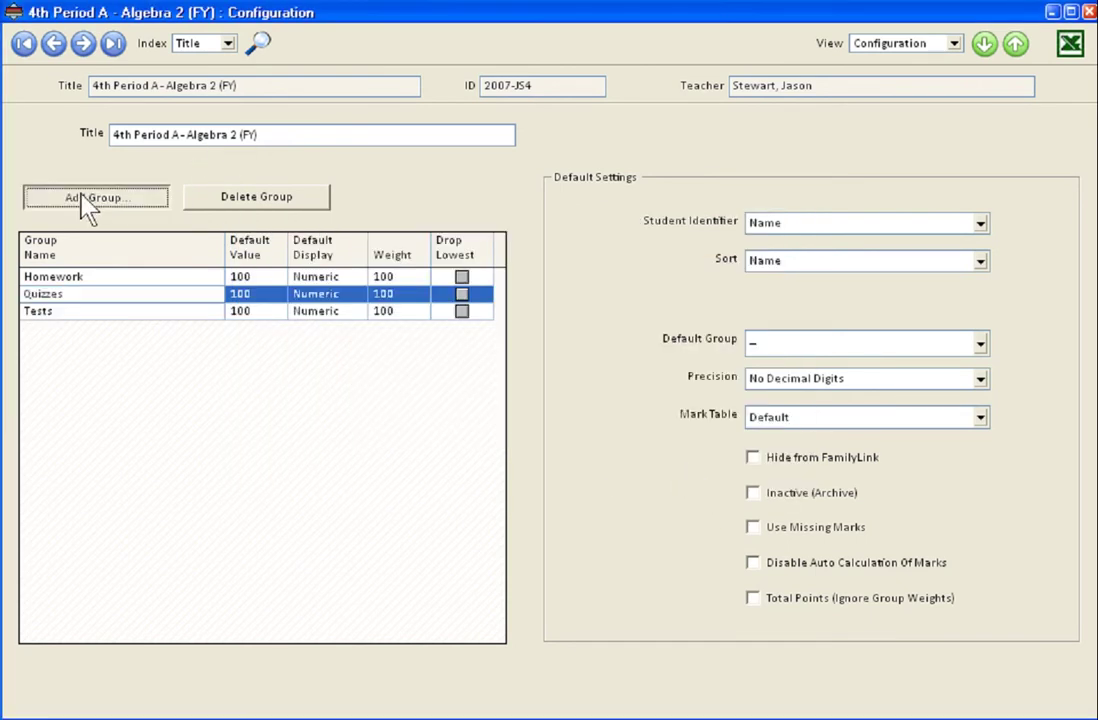
pyautogui.click(76, 195)
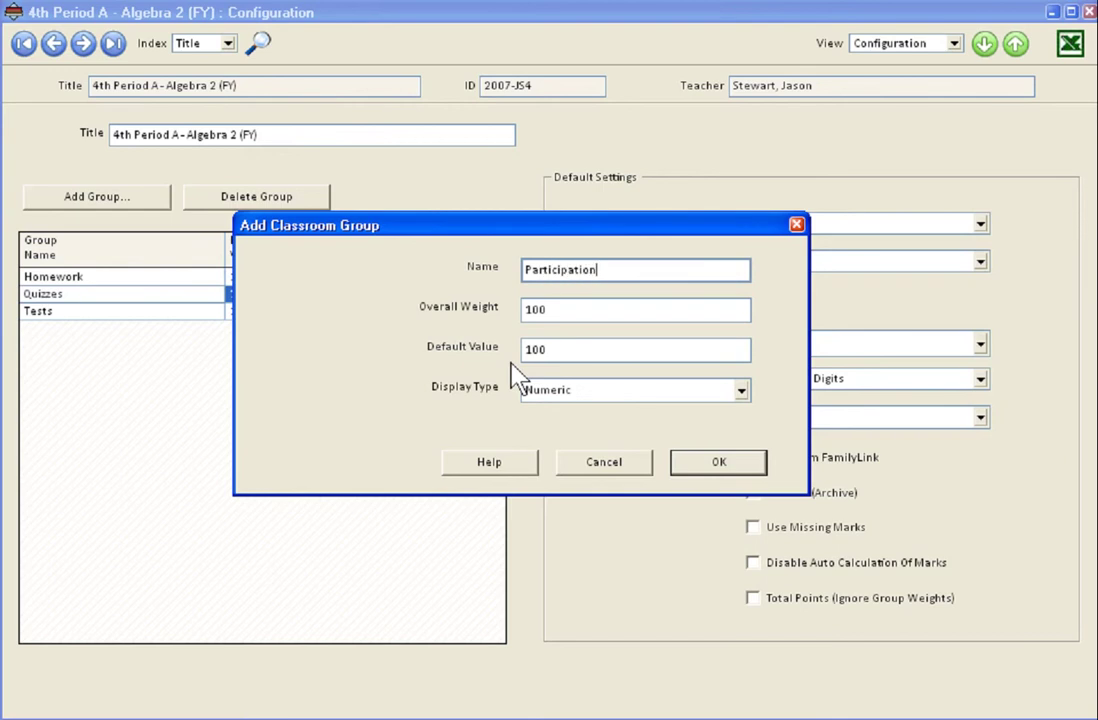
pyautogui.write('Participation')
pyautogui.click(697, 464)
# Step: Add classroom groups named Quarter 1 and Quarter 2 with the default settings
pyautogui.click(76, 196)
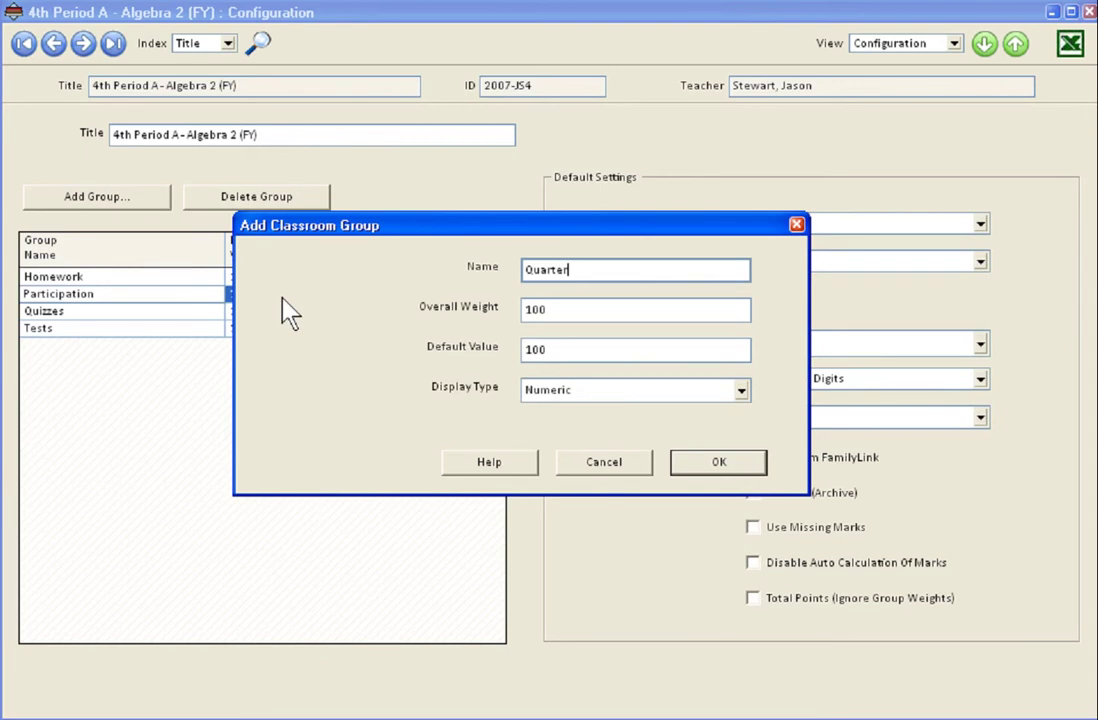
pyautogui.write('Quarter 1')
pyautogui.click(735, 462)
pyautogui.click(76, 198)
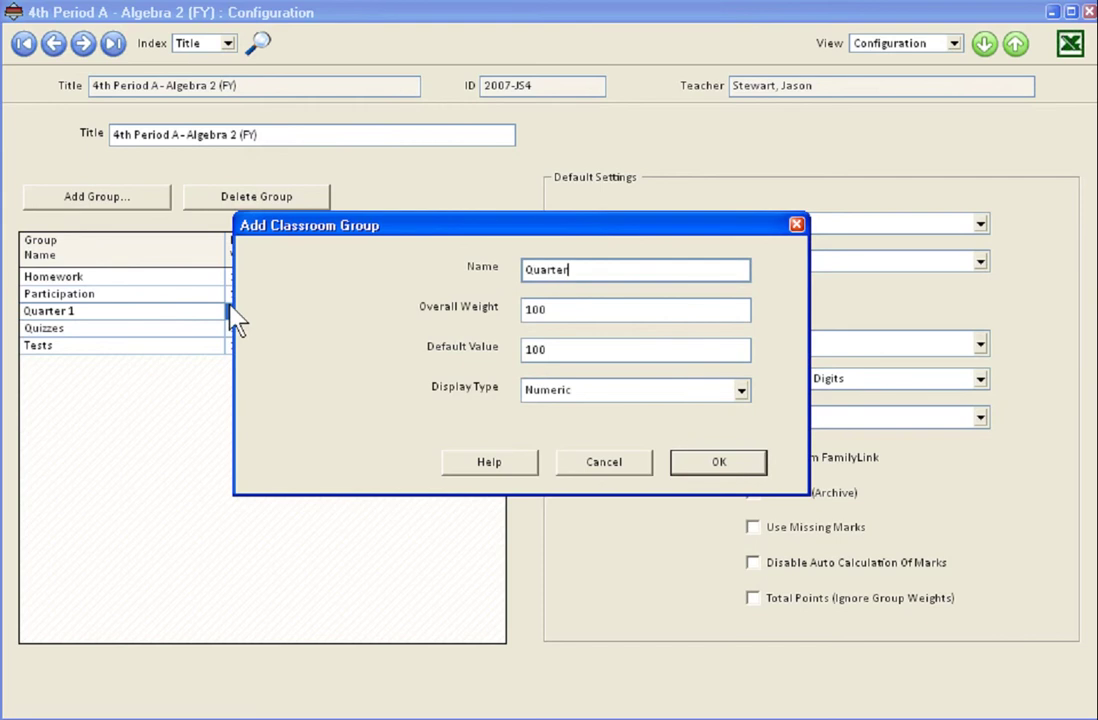
pyautogui.click(714, 465)
# Step: Add a classroom group named Semester 1 with the default settings
pyautogui.click(72, 203)
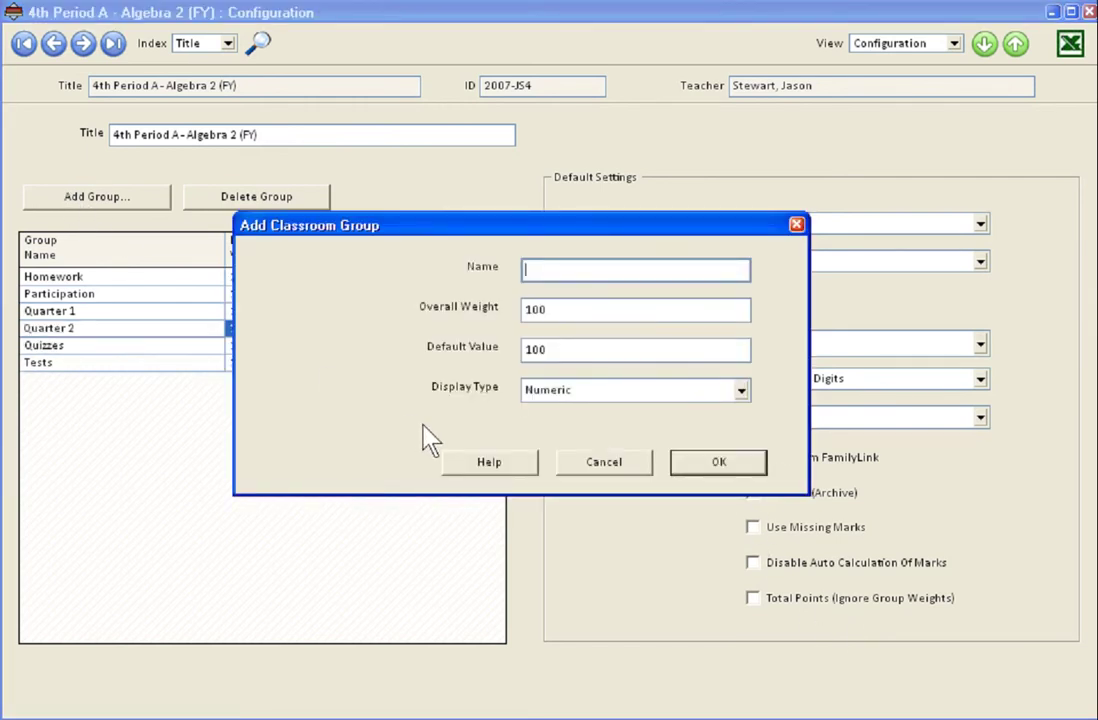
pyautogui.write('Semester 1')
pyautogui.click(728, 468)
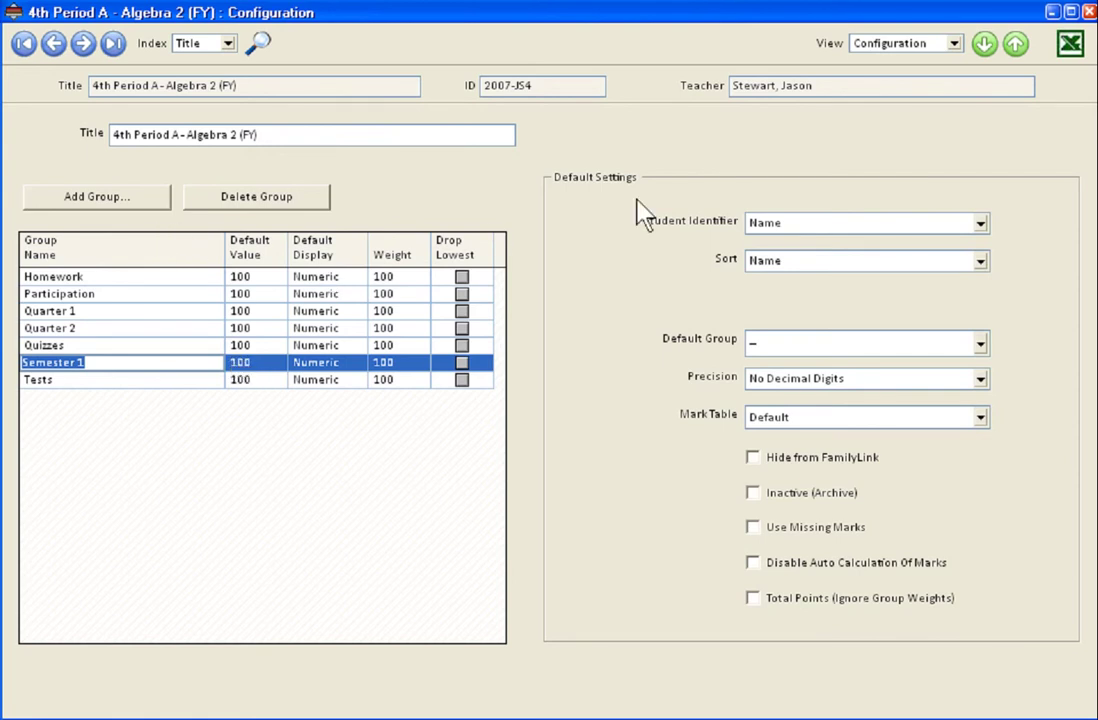
# Step: Start a new calculation among the gradebook's assignments, titled Quarter 1 Homework with heading Q1H and weight 25
pyautogui.click(950, 45)
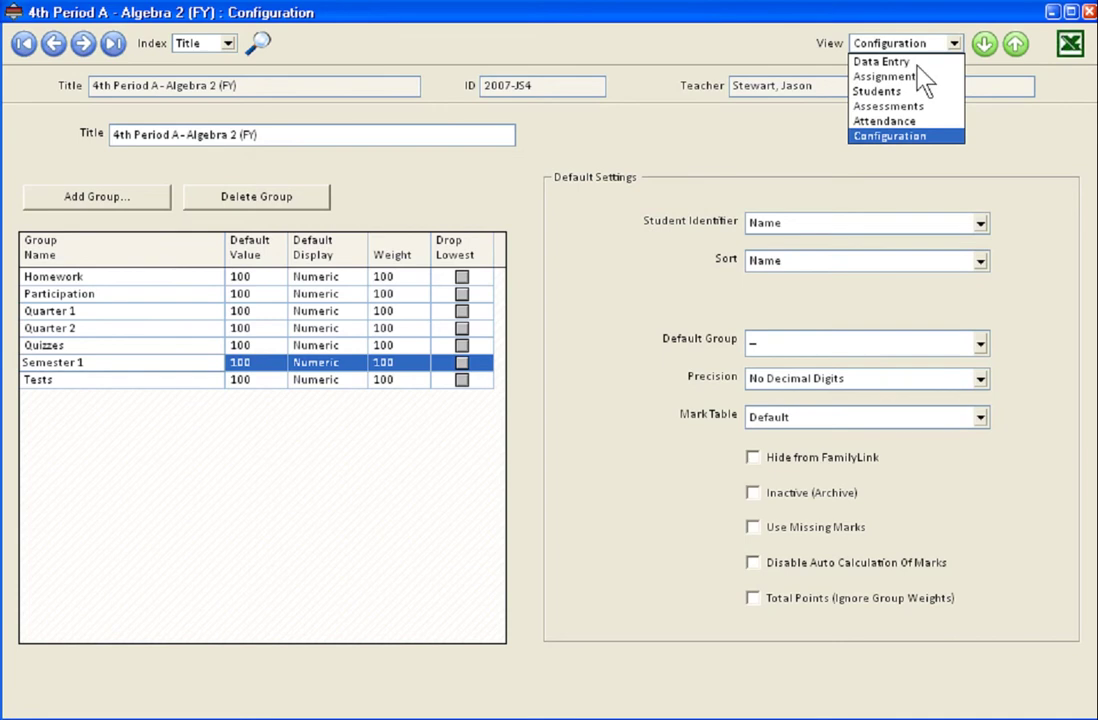
pyautogui.click(905, 77)
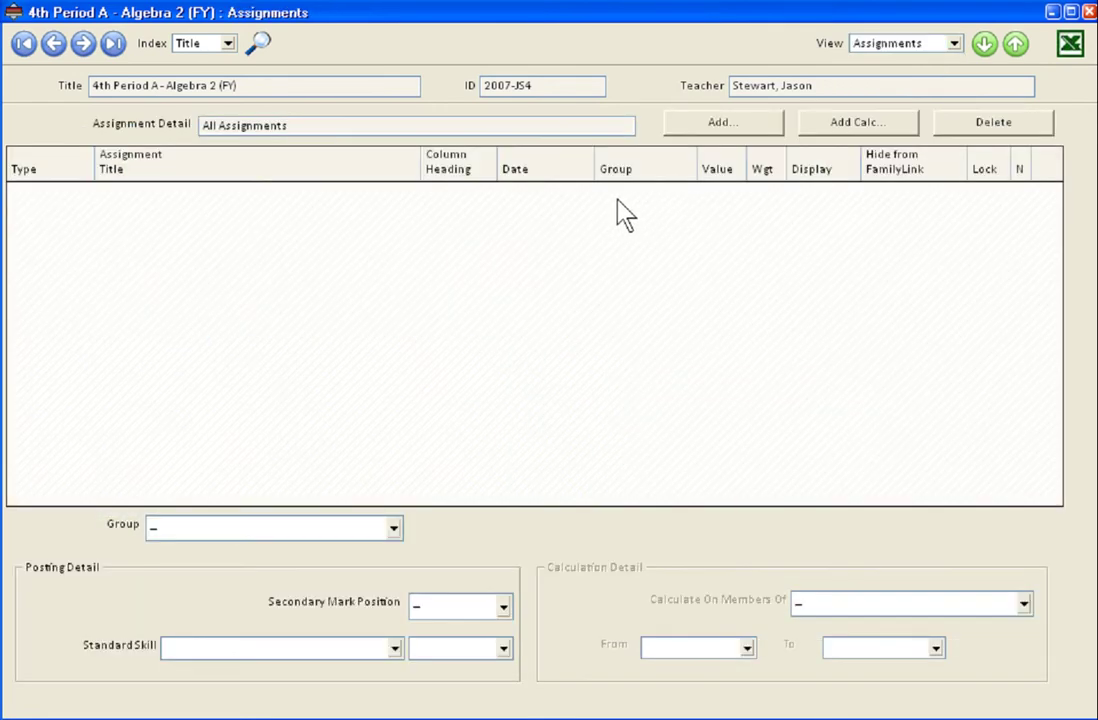
pyautogui.click(855, 122)
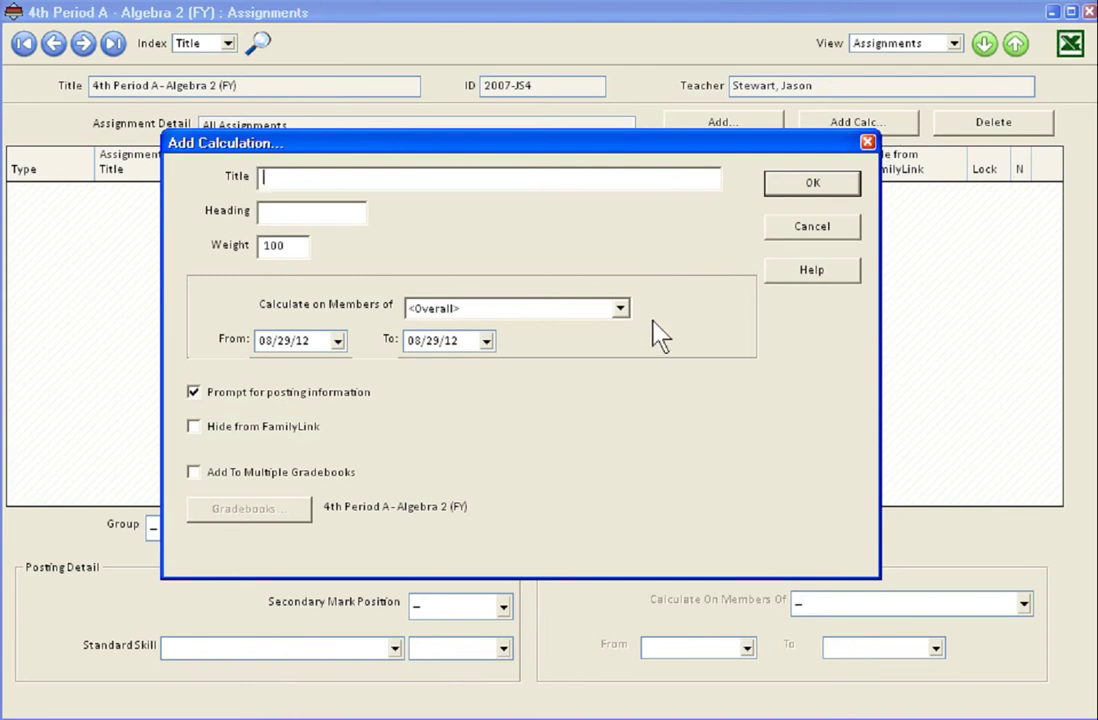
pyautogui.write('Quarter 1 Homework')
pyautogui.press('Tab')
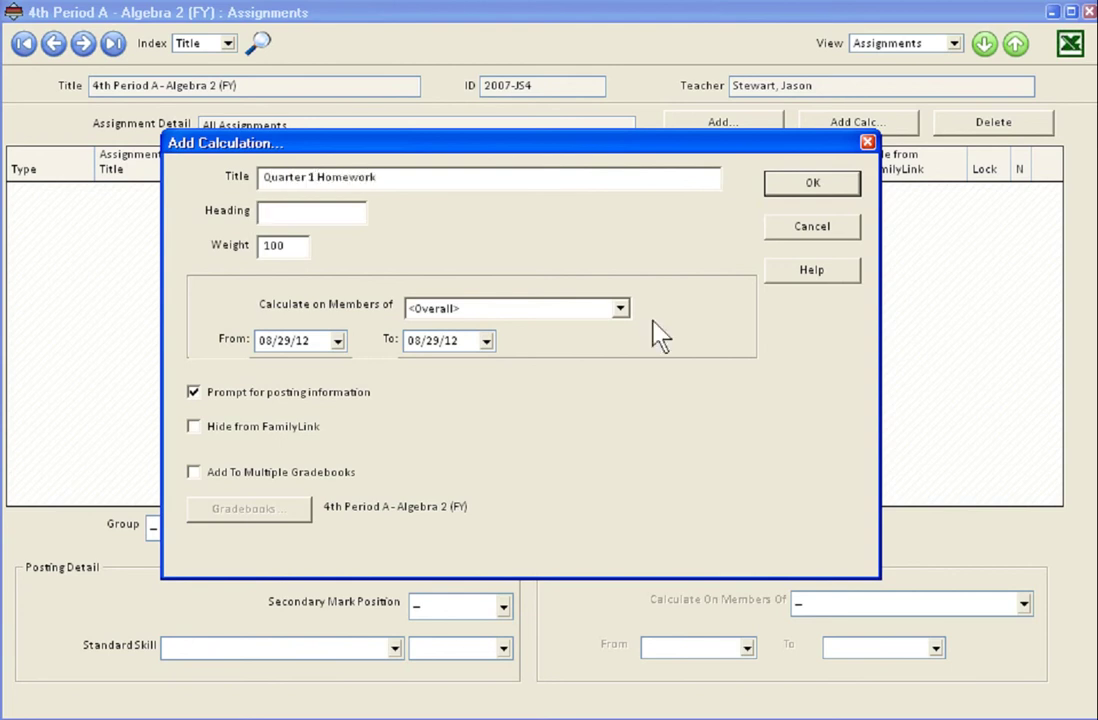
pyautogui.write('Q')
pyautogui.press('Tab')
pyautogui.write('25')
# Step: Set the start date of the Quarter 1 Homework calculation to 09/04/12
pyautogui.click(338, 341)
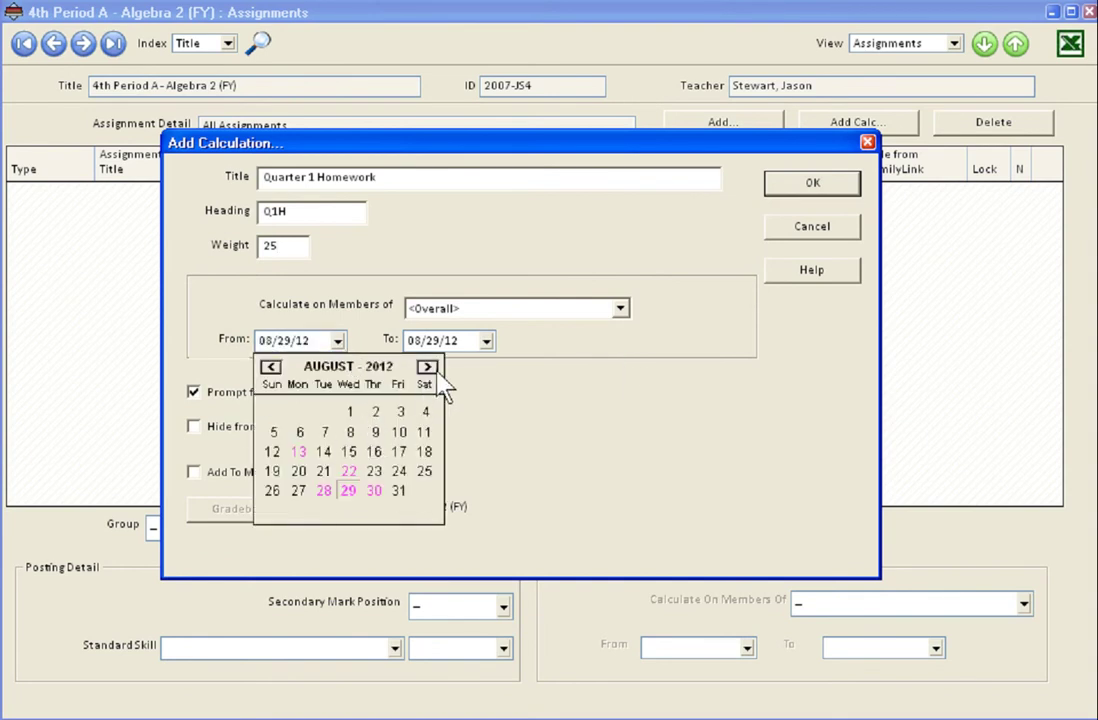
pyautogui.click(429, 370)
pyautogui.click(428, 369)
pyautogui.click(428, 369)
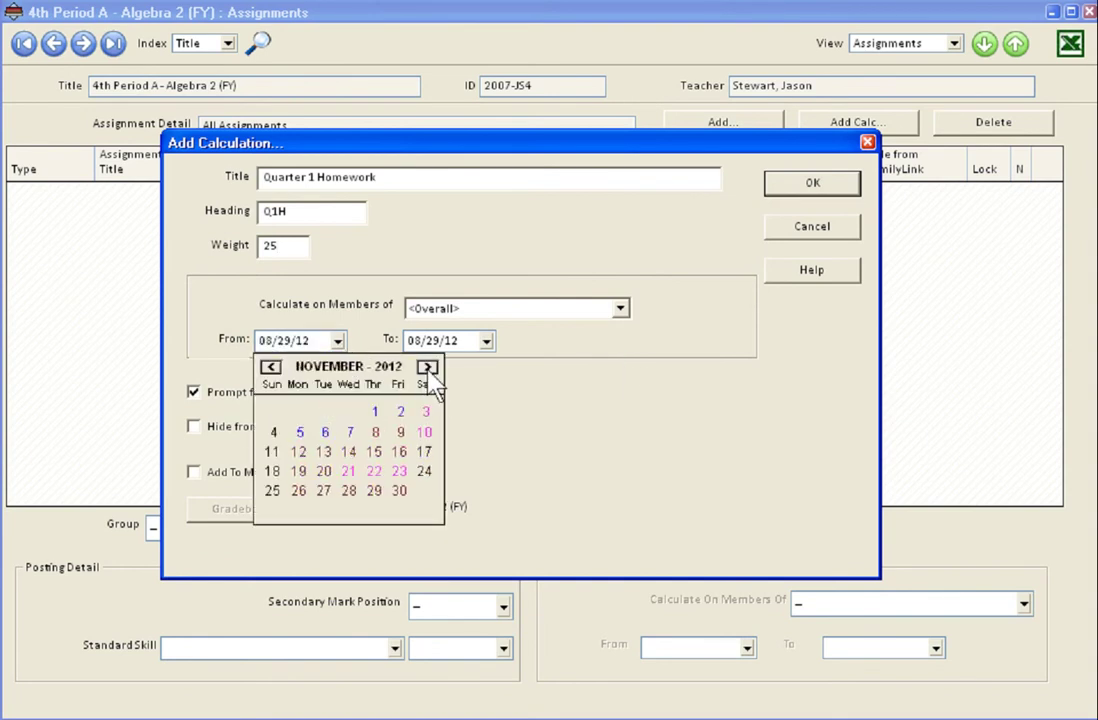
pyautogui.click(271, 368)
pyautogui.click(271, 368)
pyautogui.click(271, 368)
pyautogui.click(427, 367)
pyautogui.click(325, 432)
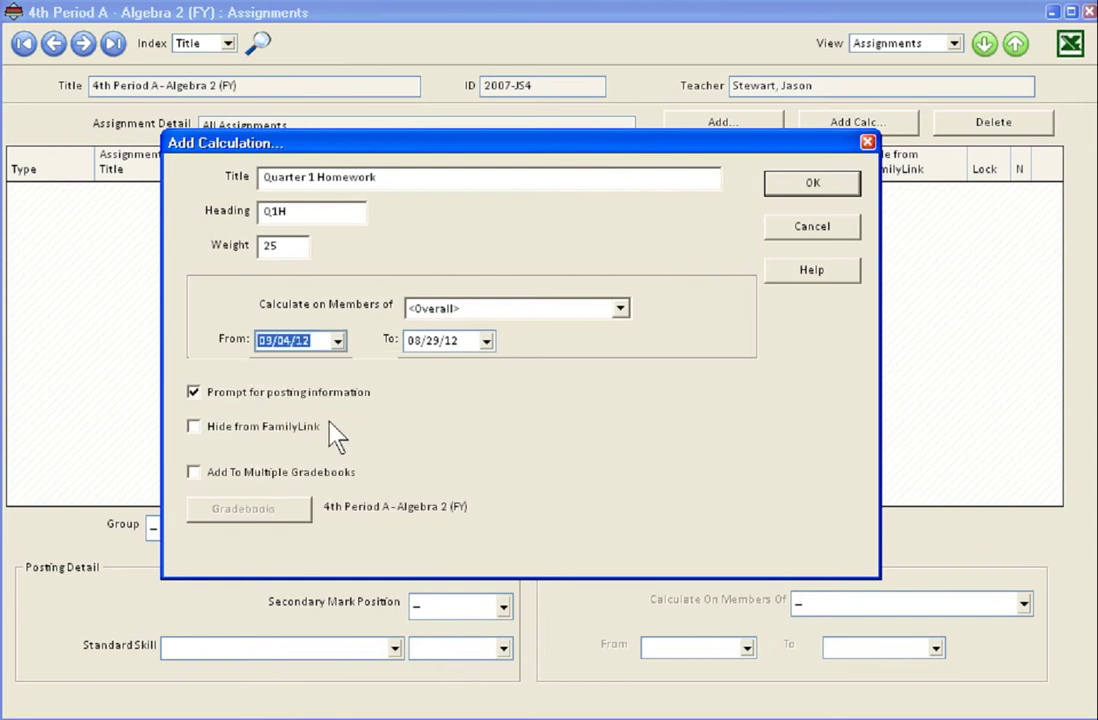
# Step: Set the calculation's end date to 11/07/12 and enable adding it to multiple gradebooks
pyautogui.click(486, 341)
pyautogui.click(576, 368)
pyautogui.click(576, 368)
pyautogui.click(576, 368)
pyautogui.click(498, 433)
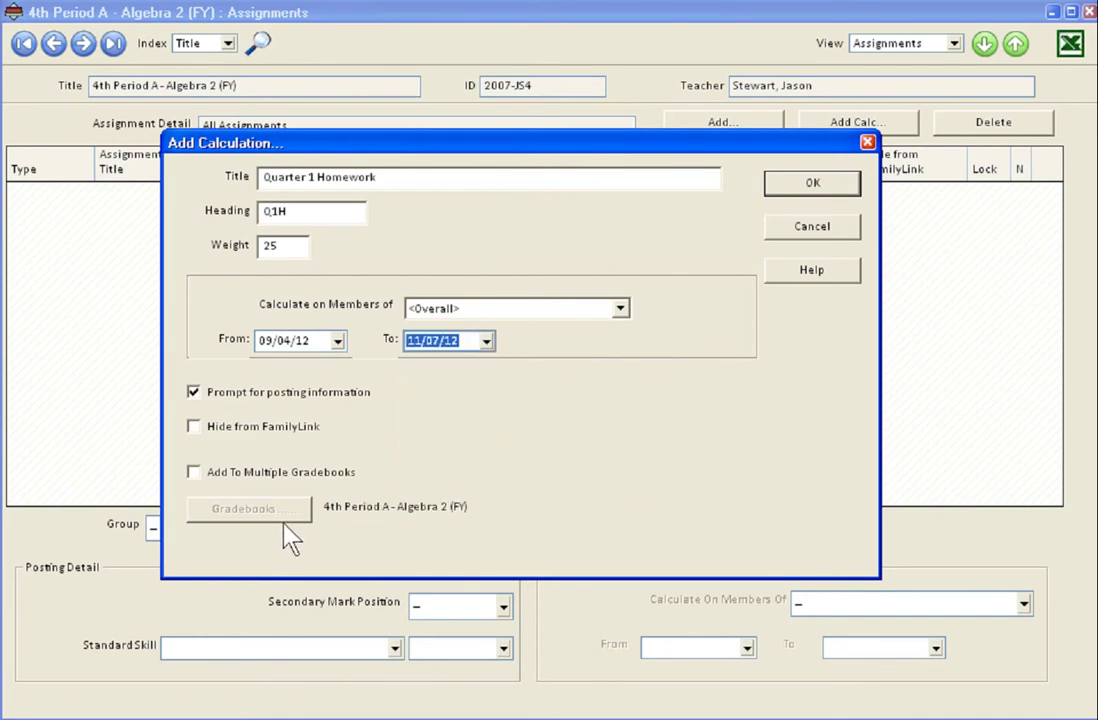
pyautogui.click(248, 474)
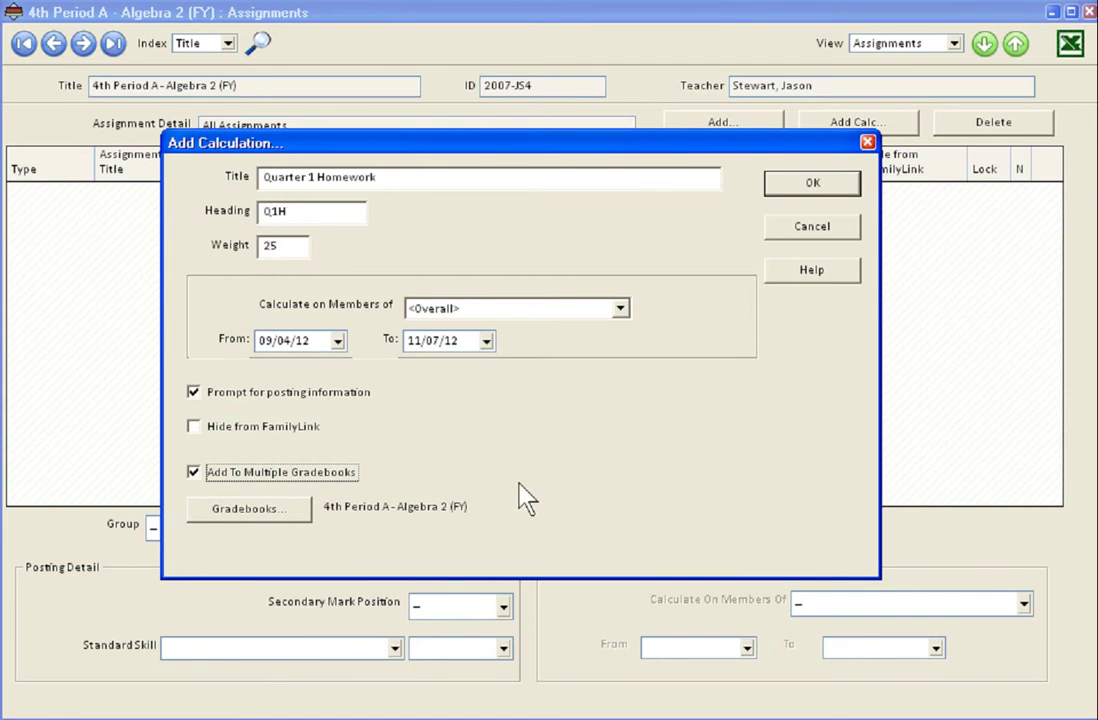
# Step: Select all gradebooks for the Quarter 1 Homework calculation, then create it with posting to the Qtr 1 mark
pyautogui.click(277, 512)
pyautogui.click(700, 343)
pyautogui.click(705, 252)
pyautogui.click(800, 188)
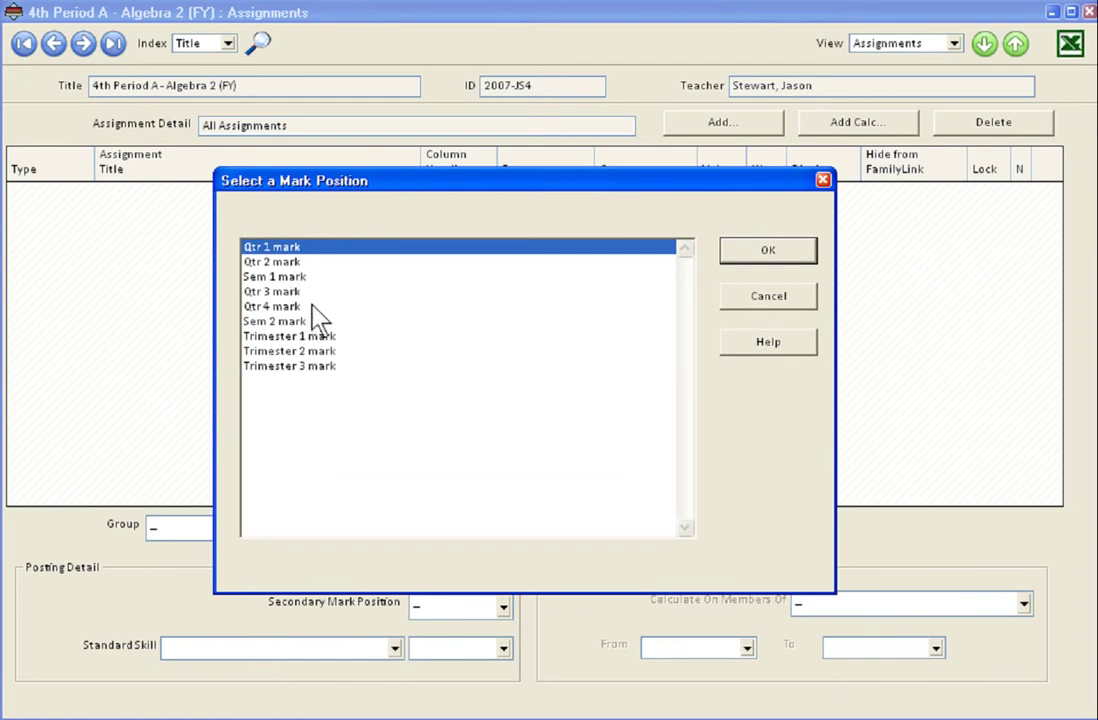
pyautogui.click(768, 252)
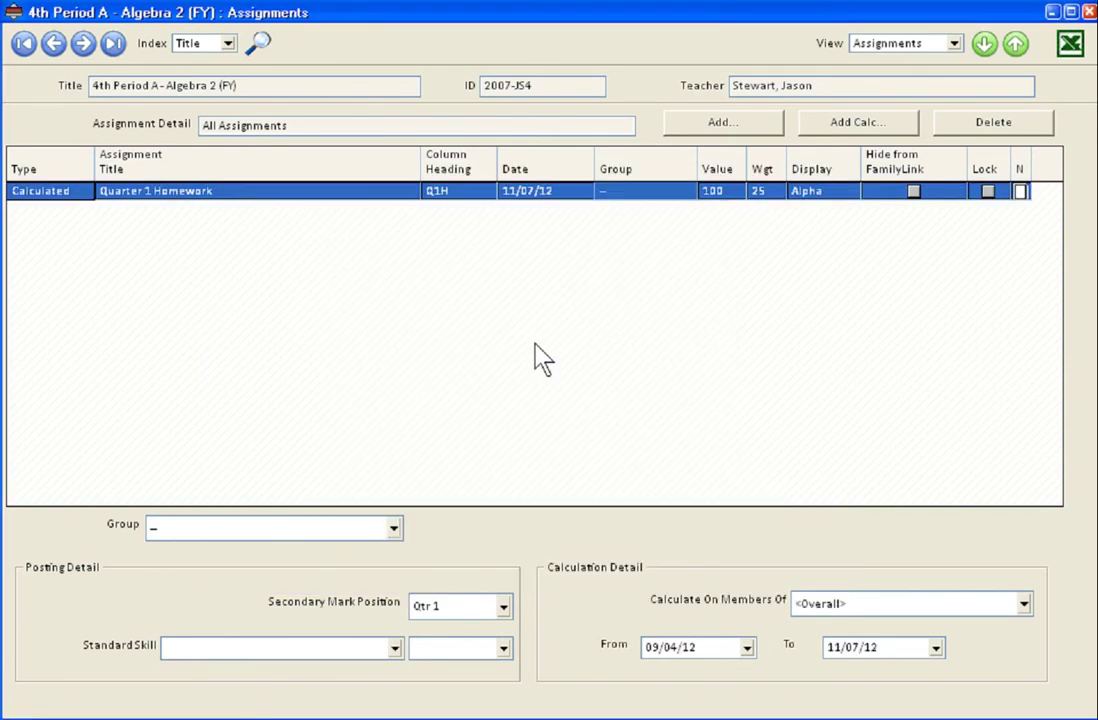
# Step: Start a new calculation titled Quarter 1 Test with heading Q1T and weight 55
pyautogui.click(857, 124)
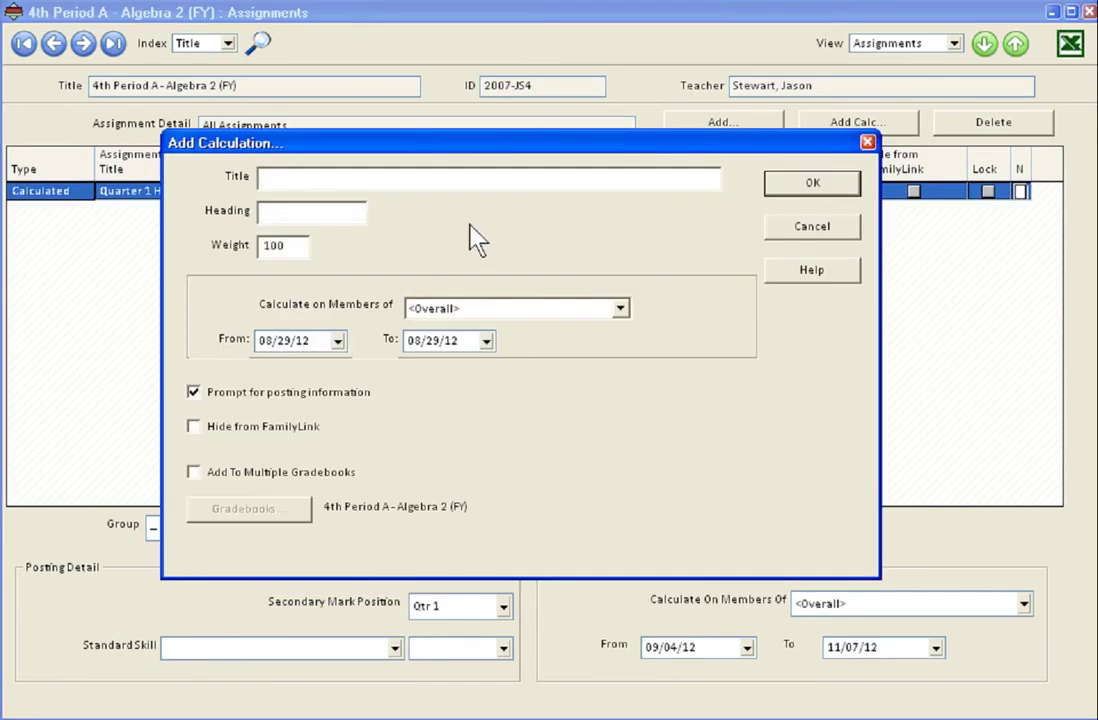
pyautogui.write('Test')
pyautogui.write('Quarter')
pyautogui.click(343, 220)
pyautogui.write('Q1T')
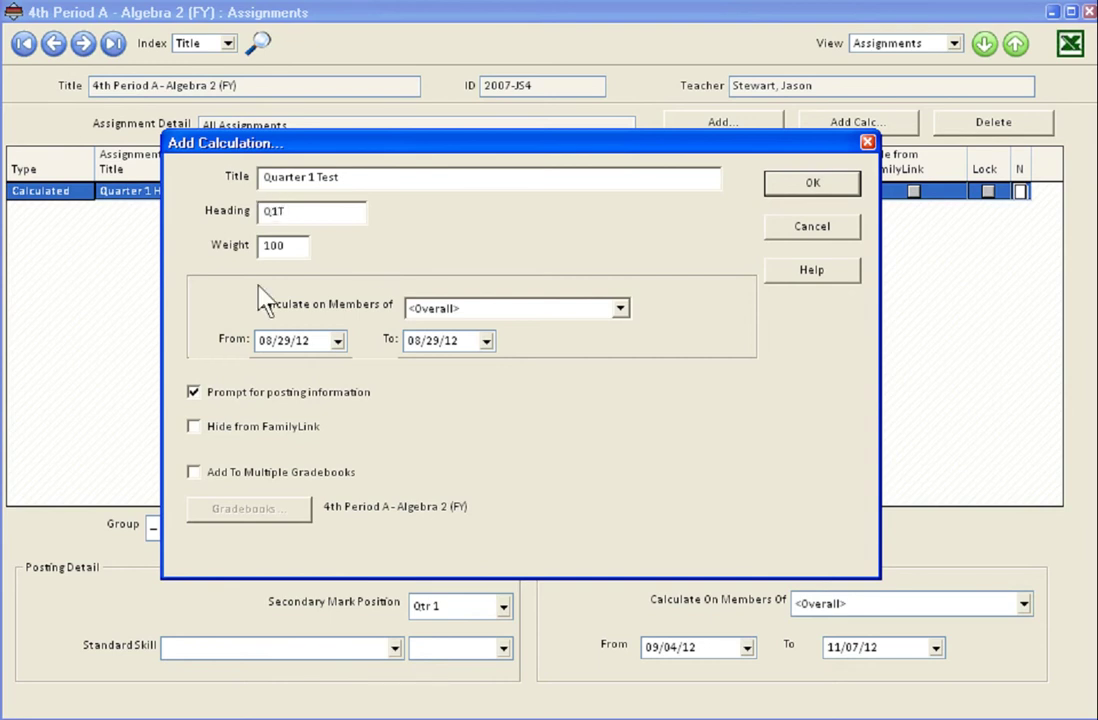
pyautogui.press('Tab')
pyautogui.write('55')
# Step: Set the Quarter 1 Test calculation's date range from 09/04/12 to 11/07/12
pyautogui.click(339, 341)
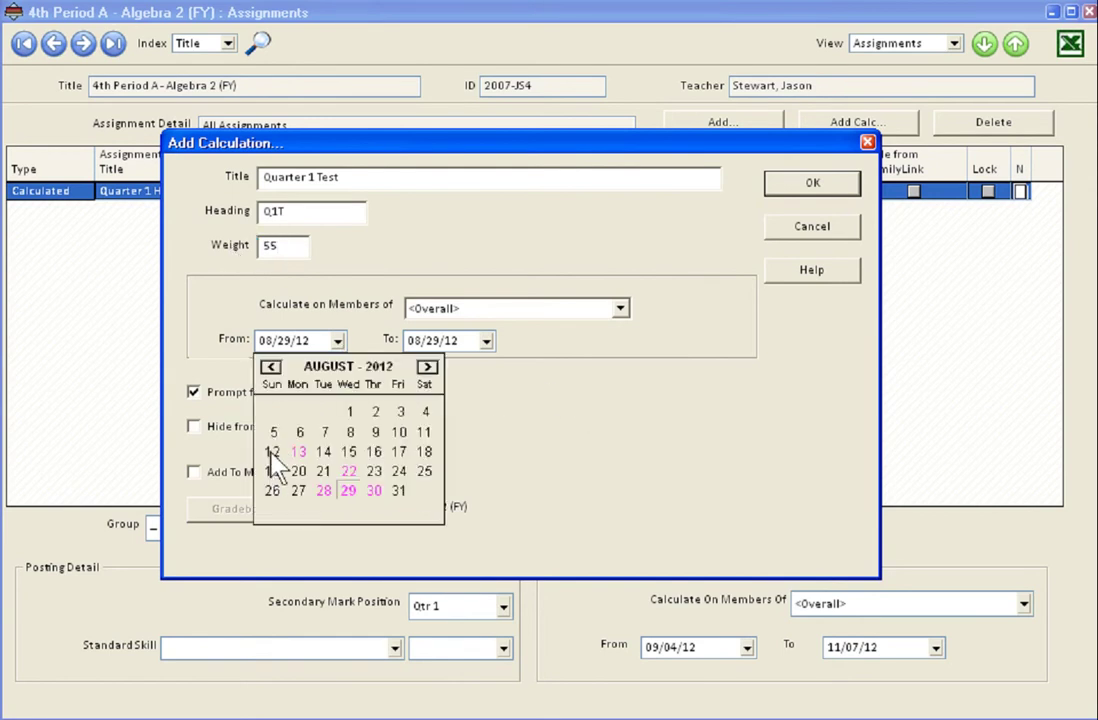
pyautogui.click(428, 367)
pyautogui.click(324, 433)
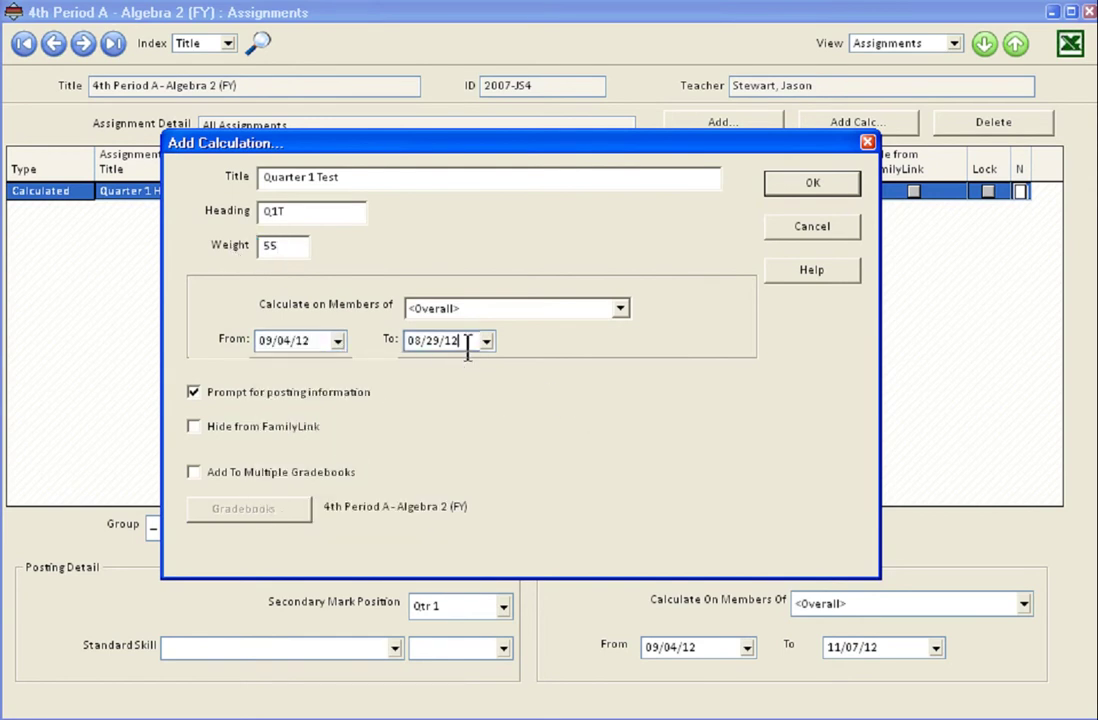
pyautogui.click(486, 341)
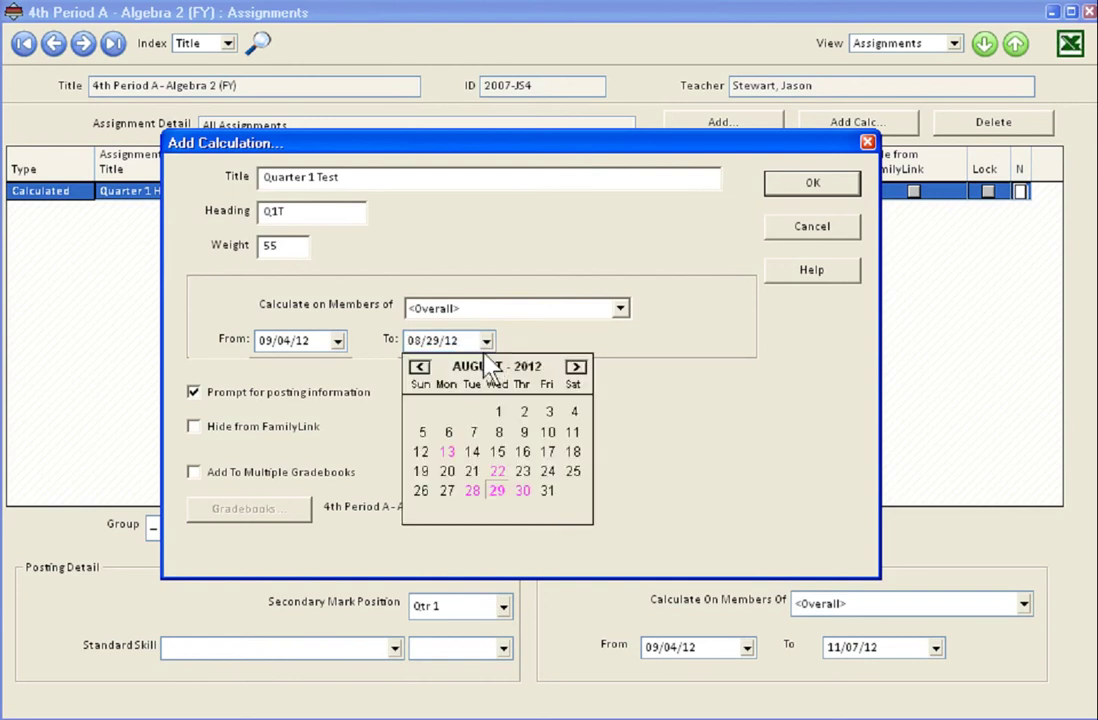
pyautogui.click(576, 367)
pyautogui.click(576, 367)
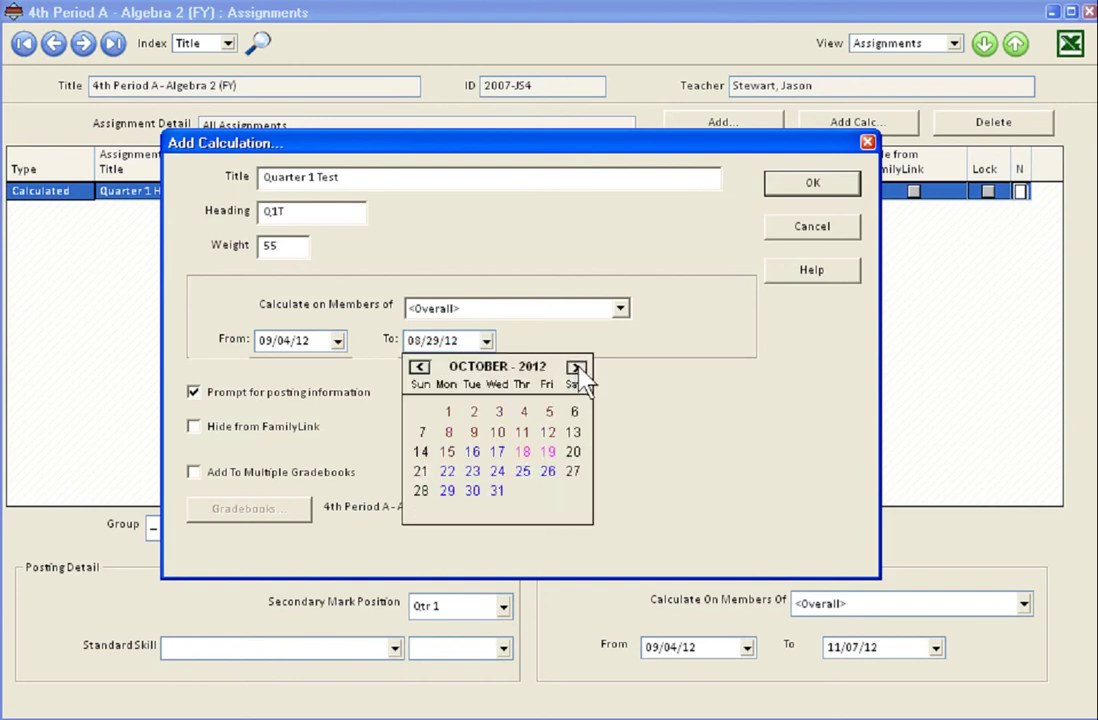
pyautogui.click(576, 367)
pyautogui.click(498, 432)
# Step: Add the Quarter 1 Test calculation to all gradebooks and post it to the Qtr 1 mark
pyautogui.click(333, 474)
pyautogui.click(250, 510)
pyautogui.click(707, 342)
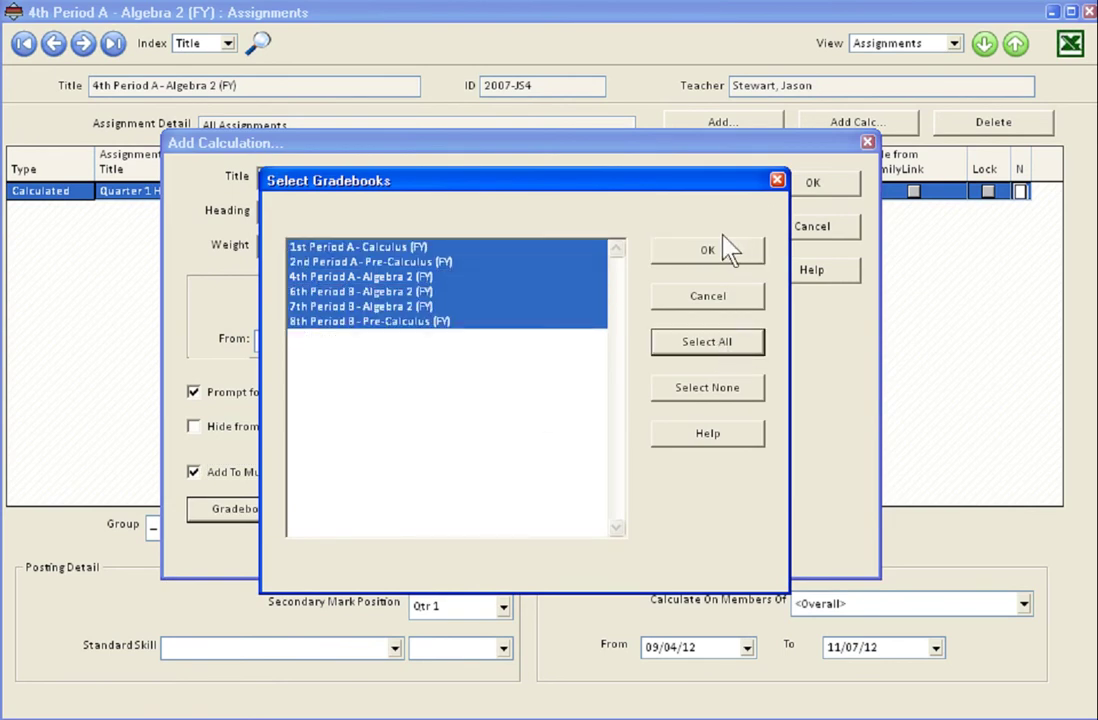
pyautogui.click(718, 249)
pyautogui.click(820, 184)
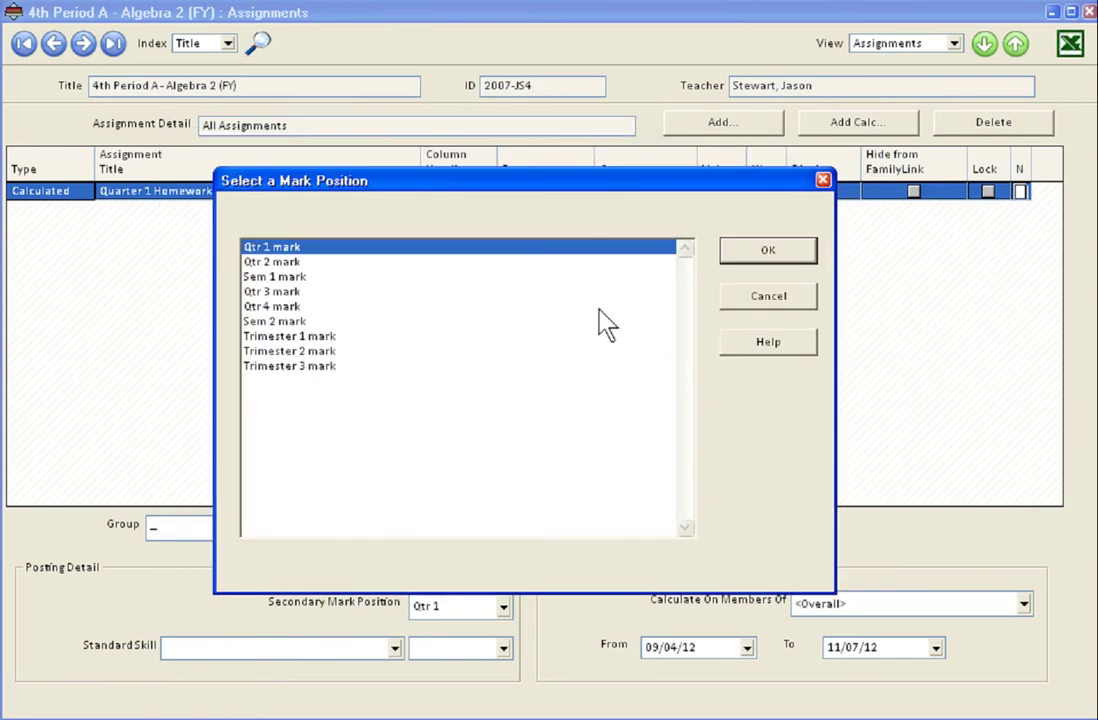
pyautogui.click(755, 251)
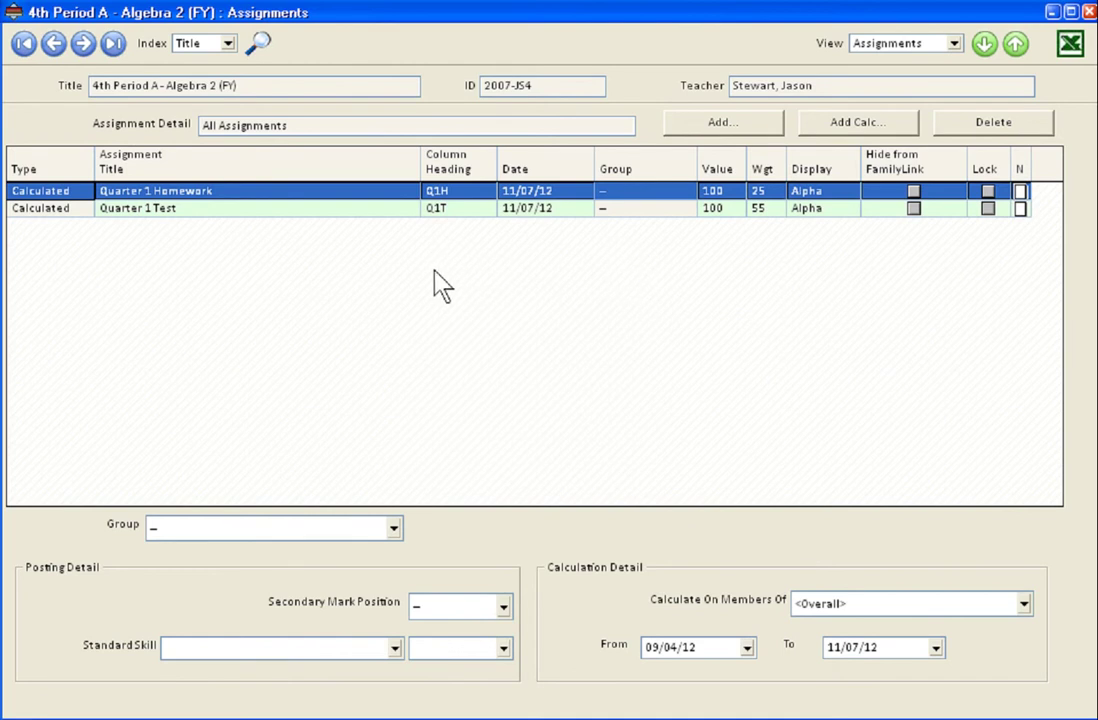
# Step: Compare the posting details of the Quarter 1 Homework and Quarter 1 Test calculations
pyautogui.click(398, 212)
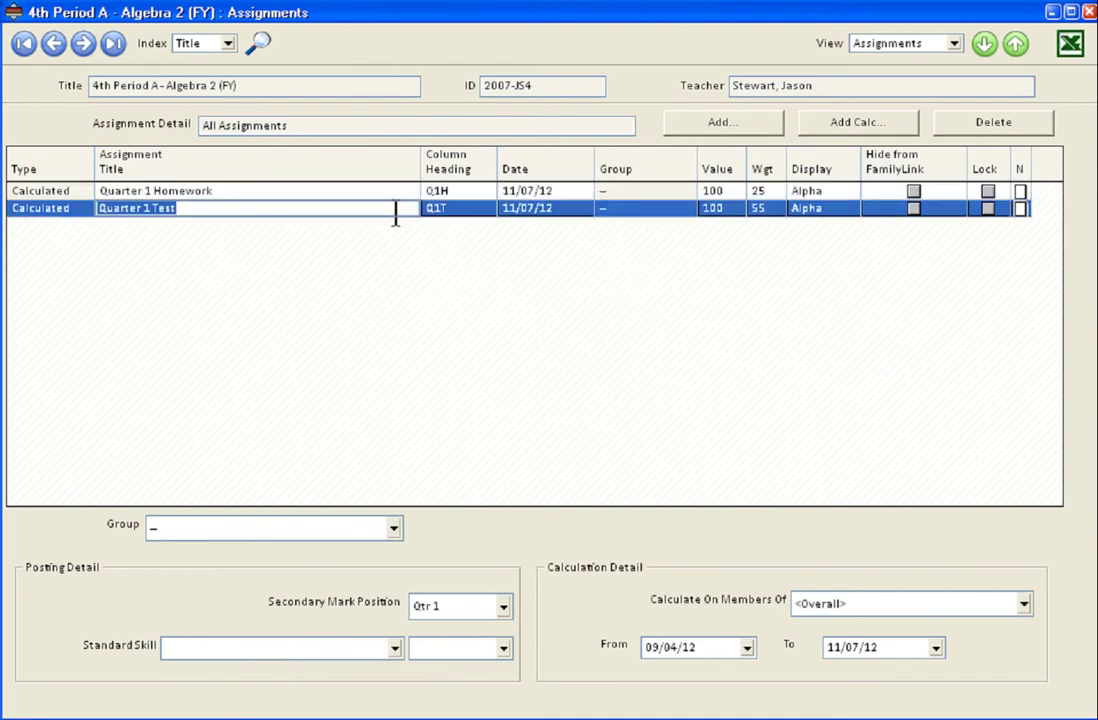
pyautogui.press('Up')
pyautogui.press('Down')
pyautogui.press('Up')
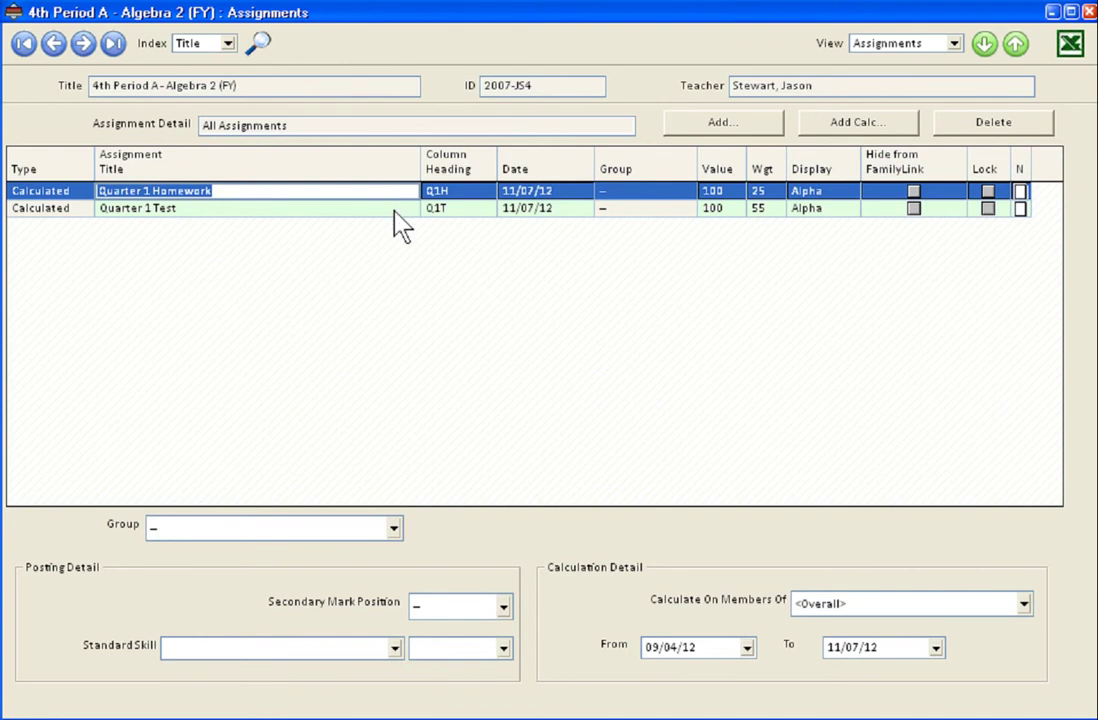
pyautogui.click(361, 208)
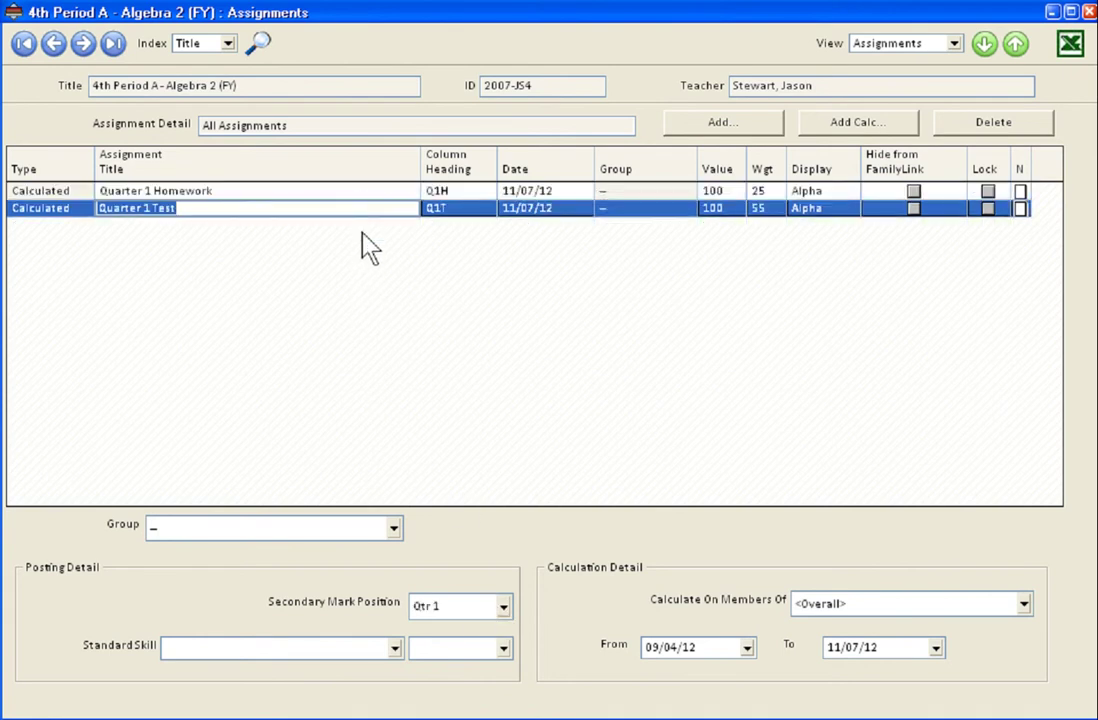
pyautogui.click(389, 191)
pyautogui.click(388, 208)
# Step: Start a new calculation titled Quarter 1 Quiz with heading Q1Q, weight 15 and start date 09/04/12
pyautogui.click(829, 130)
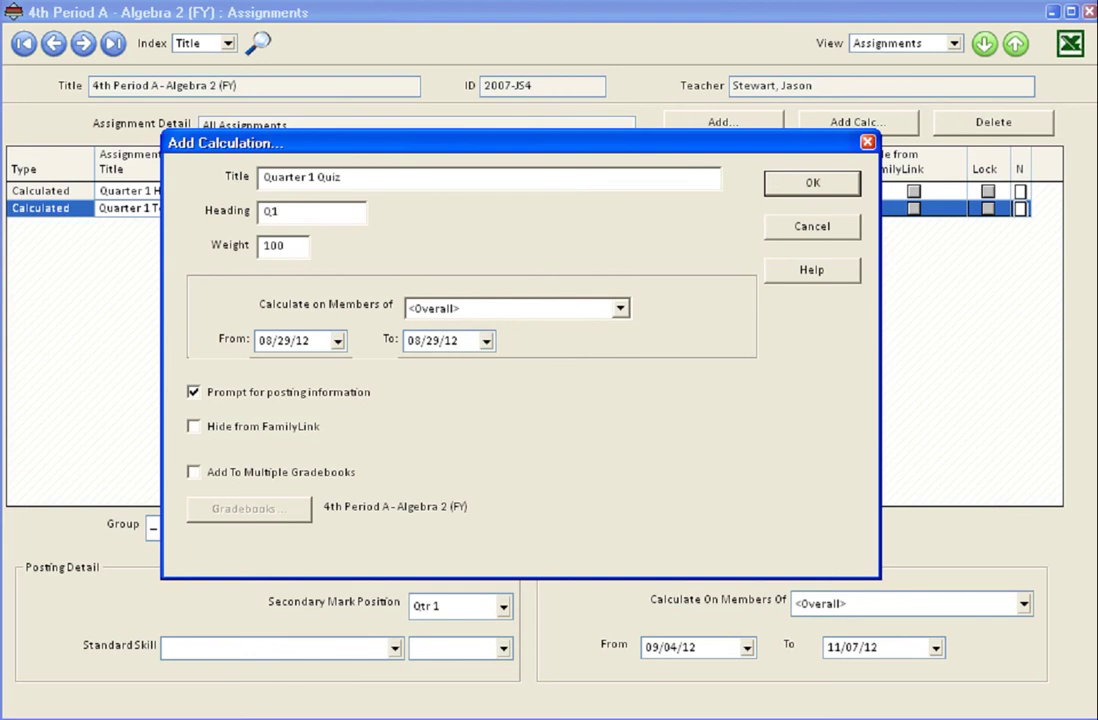
pyautogui.click(300, 213)
pyautogui.click(337, 341)
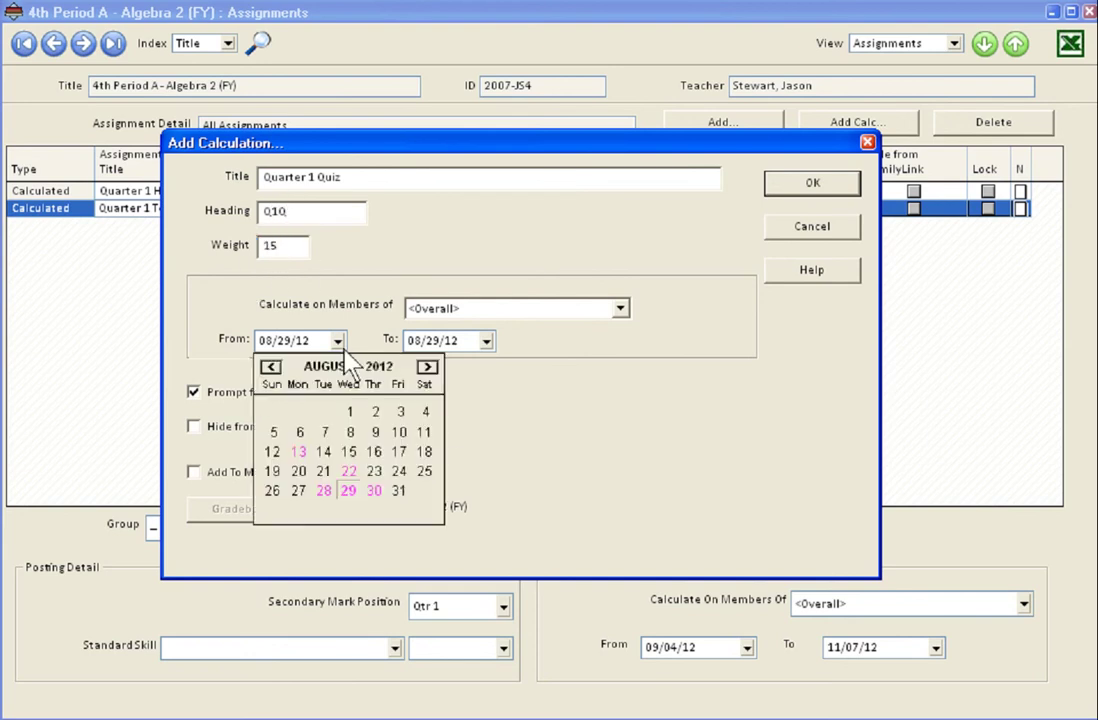
pyautogui.click(427, 366)
pyautogui.click(330, 436)
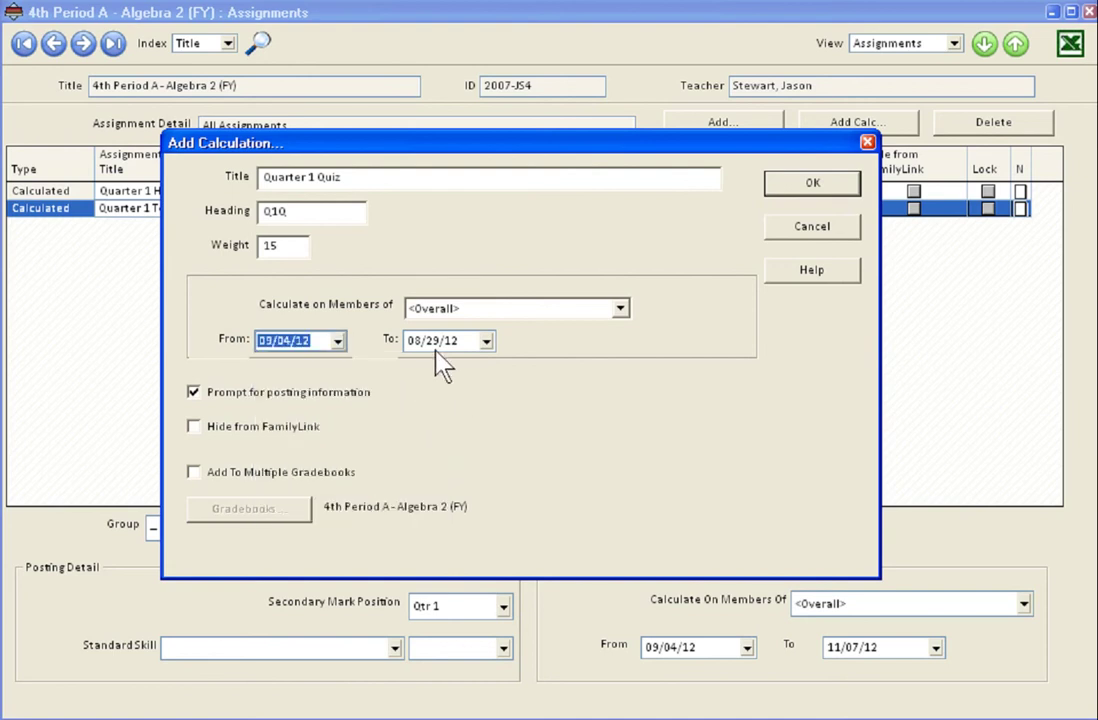
# Step: Set the end date of the Quarter 1 Quiz calculation to 11/07/12
pyautogui.click(440, 341)
pyautogui.click(576, 367)
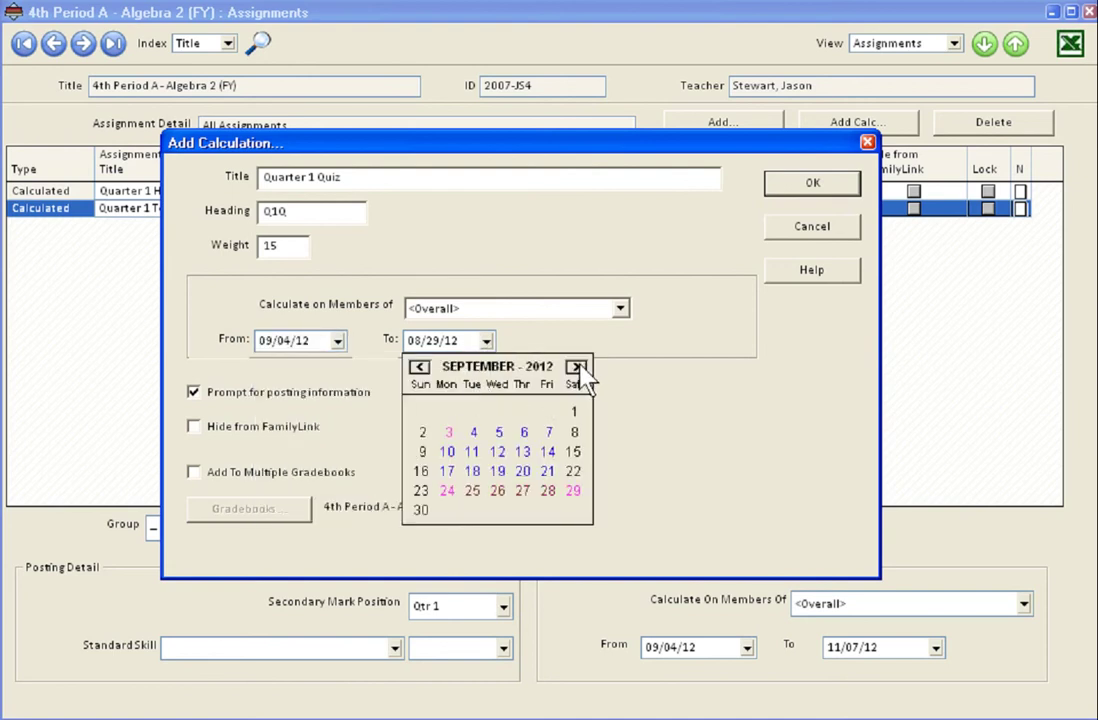
pyautogui.click(577, 367)
pyautogui.click(578, 368)
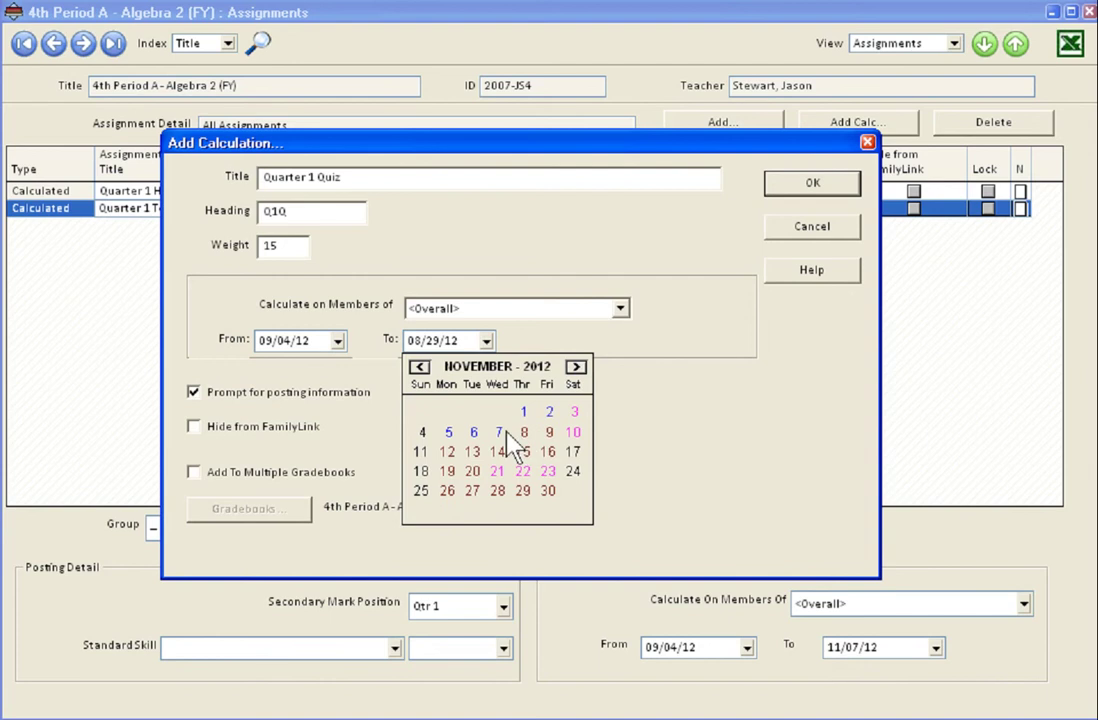
pyautogui.click(497, 431)
# Step: Add the Quarter 1 Quiz calculation to all gradebooks and post it to the Qtr 1 mark
pyautogui.click(213, 473)
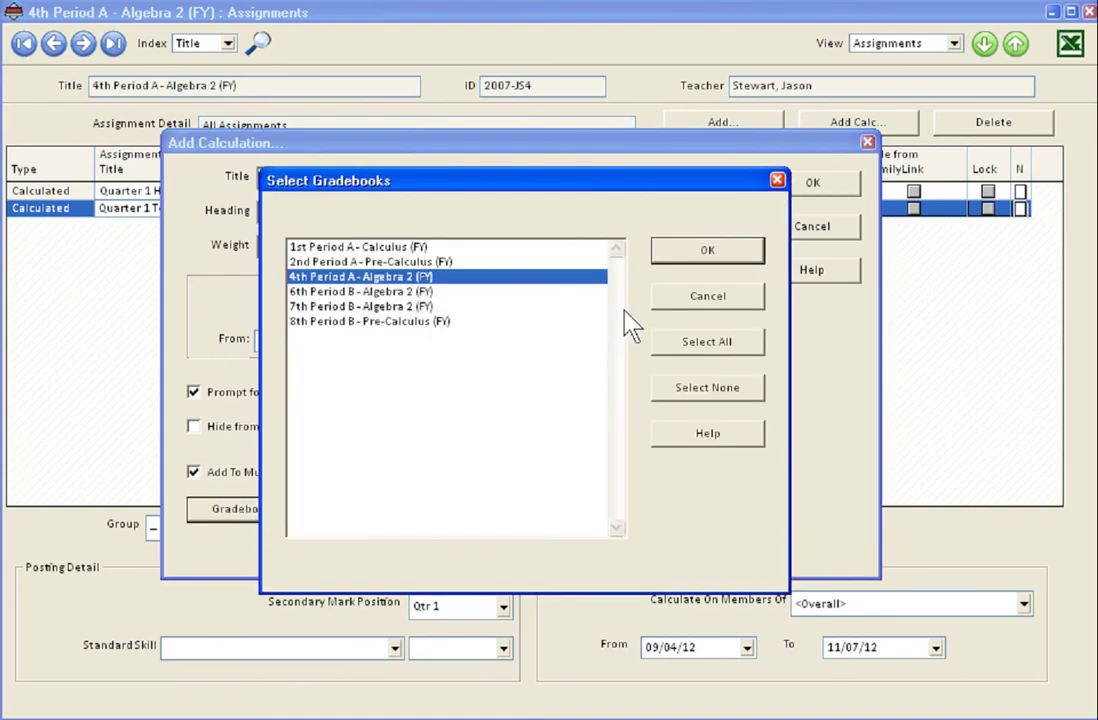
pyautogui.click(711, 341)
pyautogui.click(740, 250)
pyautogui.press('Return')
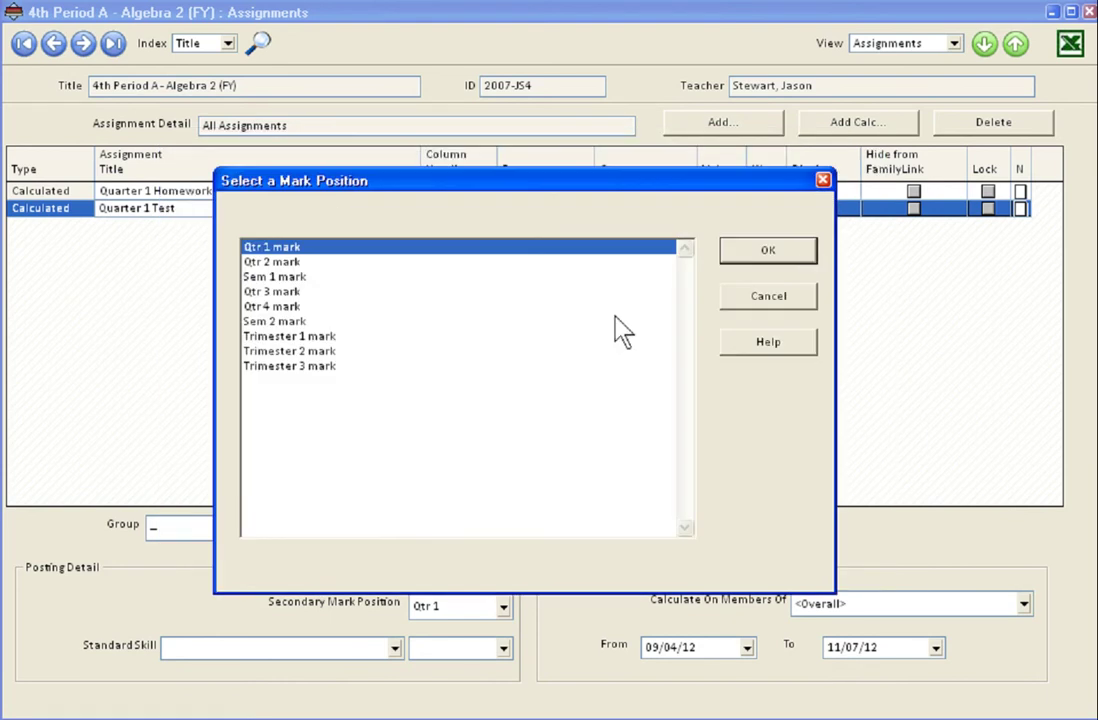
pyautogui.click(740, 256)
# Step: Start a new calculation titled Quarter 1 Participation with heading Q1P and weight 5
pyautogui.click(857, 122)
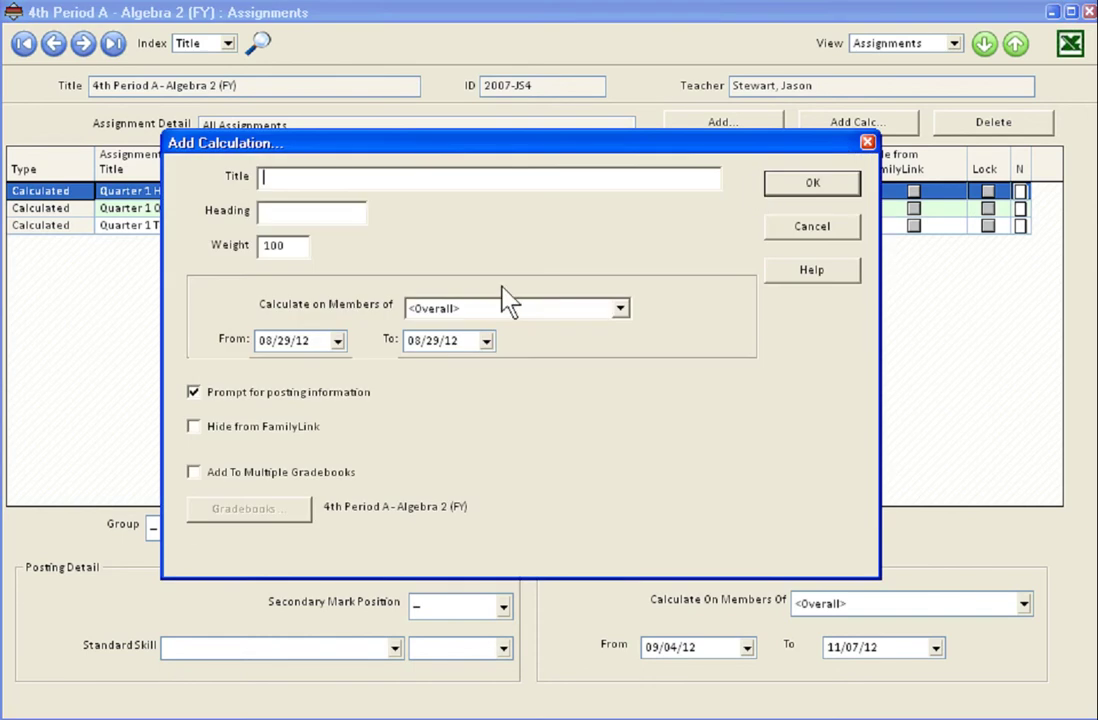
pyautogui.write('Quarter 1 Participation')
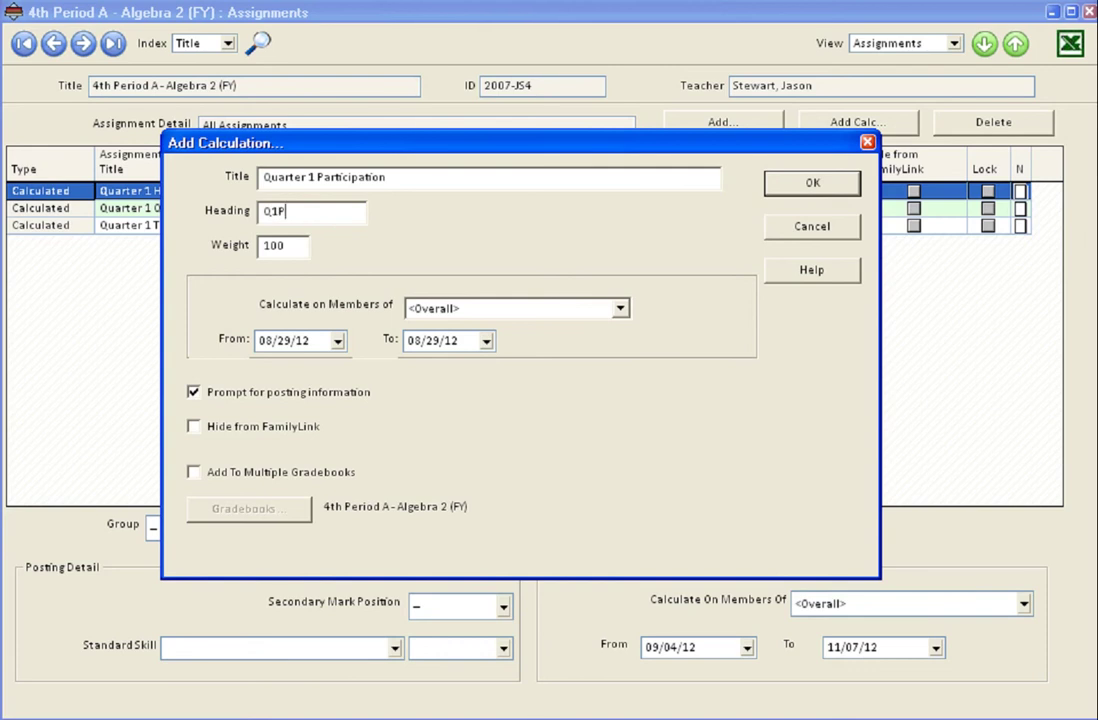
pyautogui.doubleClick(280, 247)
# Step: Set the Quarter 1 Participation calculation's date range from 09/04/12 to 11/07/12
pyautogui.click(338, 341)
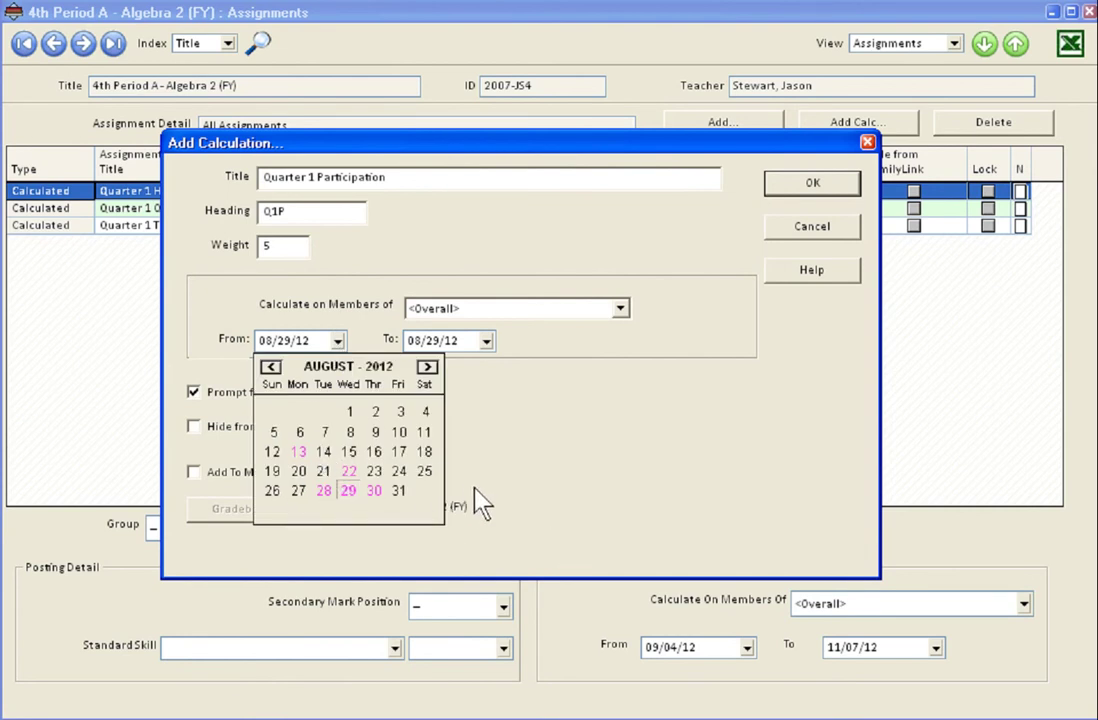
pyautogui.click(427, 366)
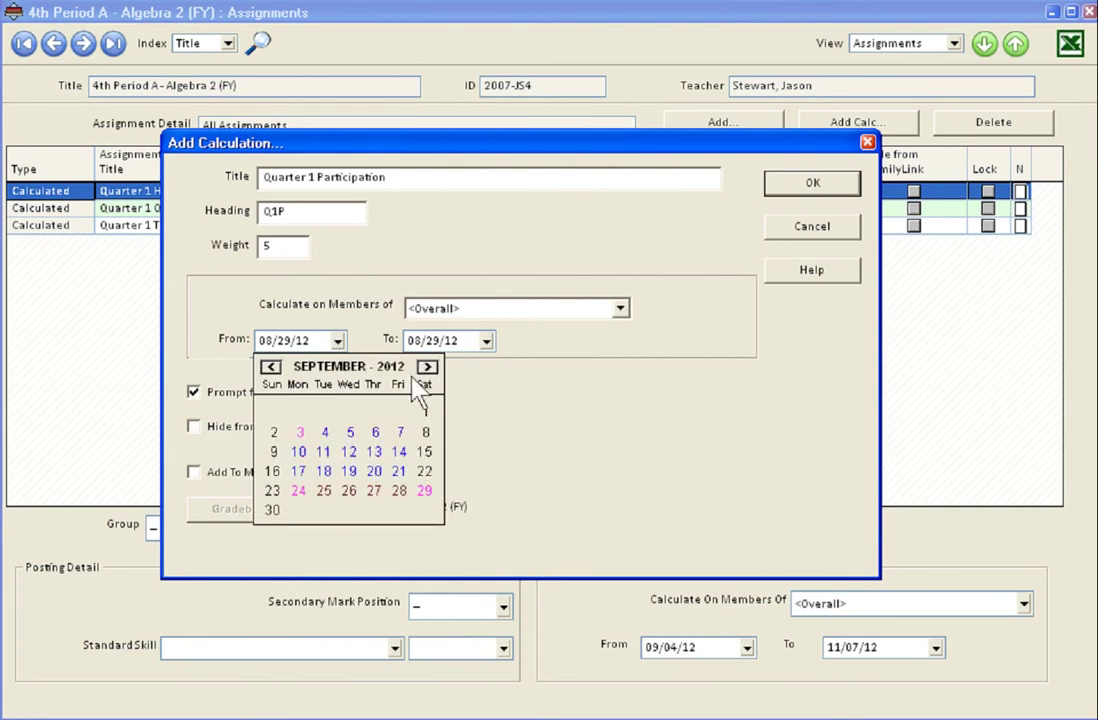
pyautogui.click(270, 366)
pyautogui.click(427, 366)
pyautogui.click(323, 431)
pyautogui.click(486, 342)
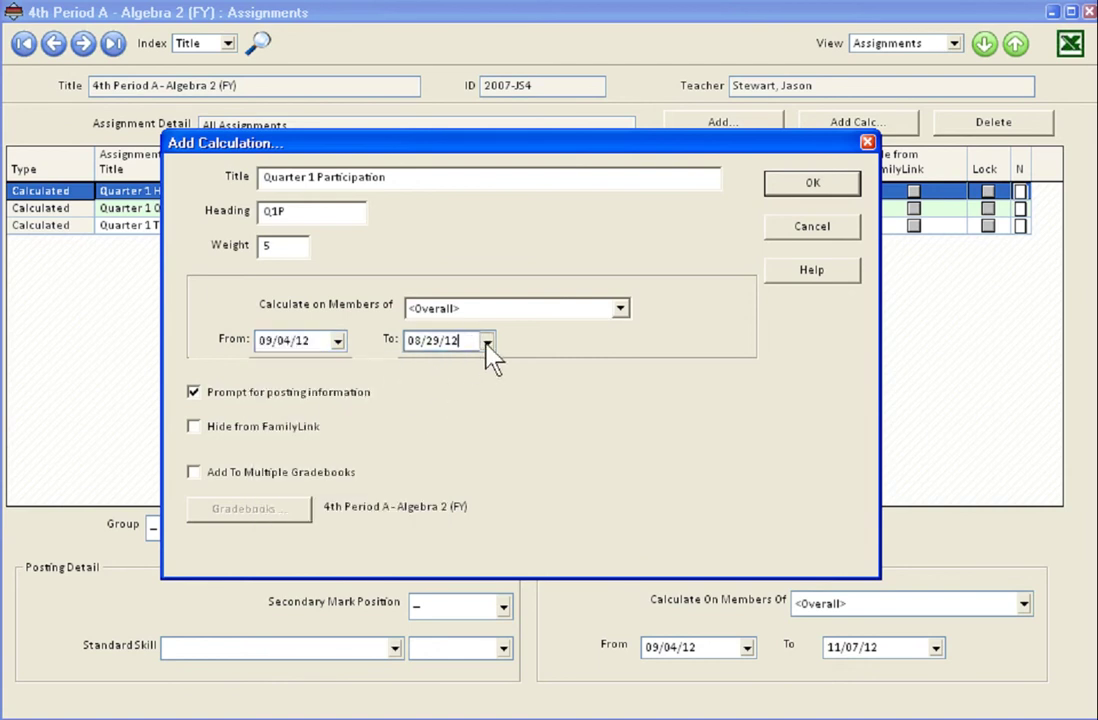
pyautogui.click(487, 342)
pyautogui.click(575, 366)
pyautogui.click(575, 366)
pyautogui.click(575, 366)
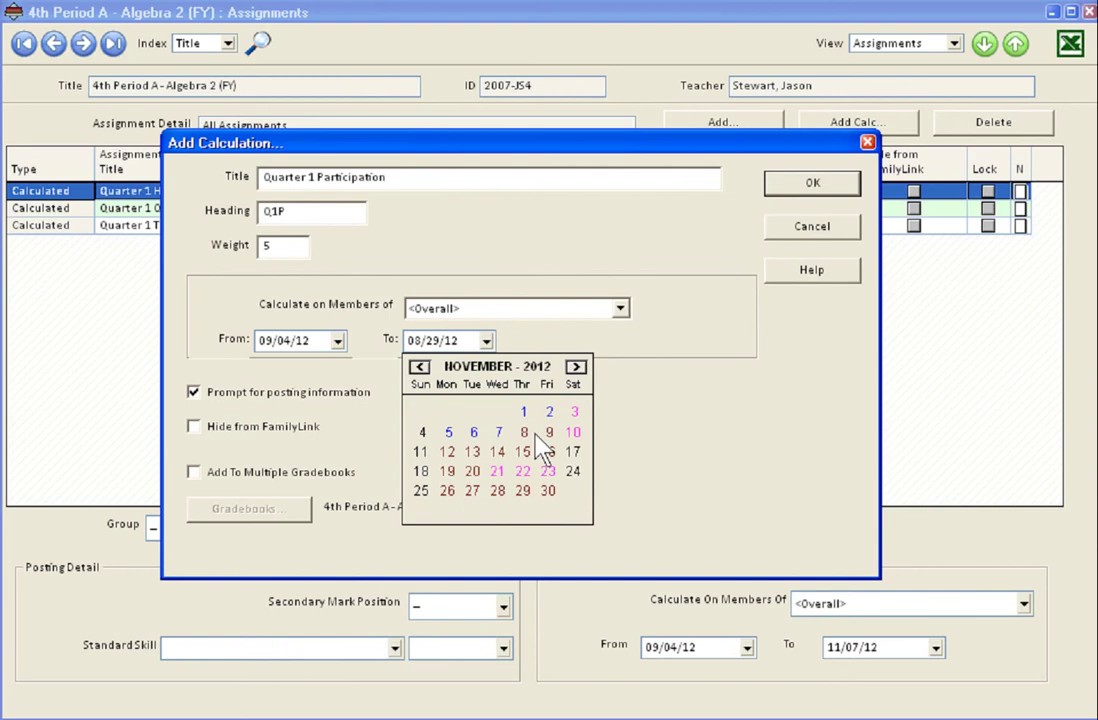
pyautogui.click(497, 432)
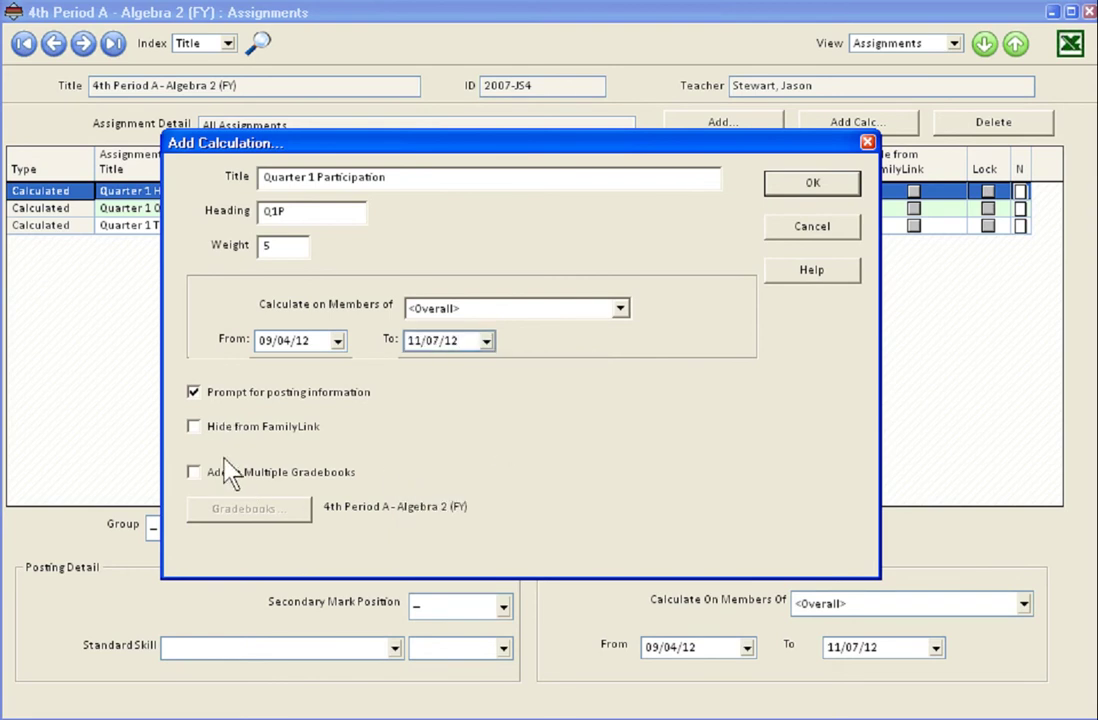
# Step: Add the Quarter 1 Participation calculation to all gradebooks and post it to the Qtr 1 mark
pyautogui.click(300, 472)
pyautogui.click(249, 508)
pyautogui.click(700, 342)
pyautogui.click(703, 250)
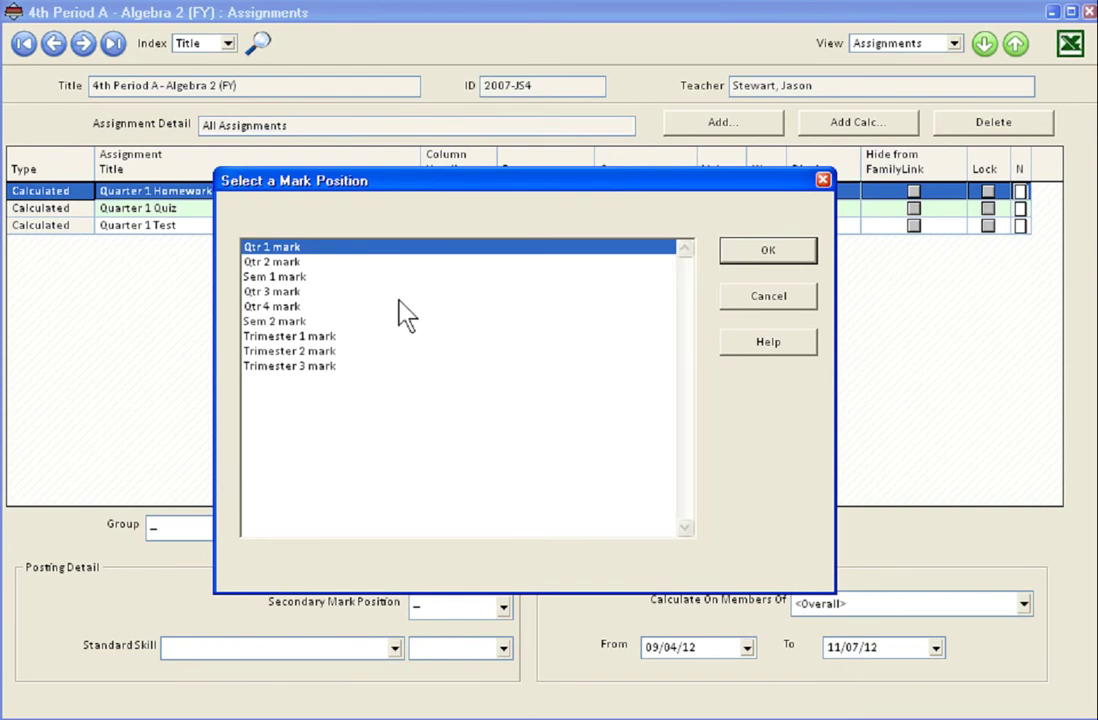
pyautogui.click(768, 251)
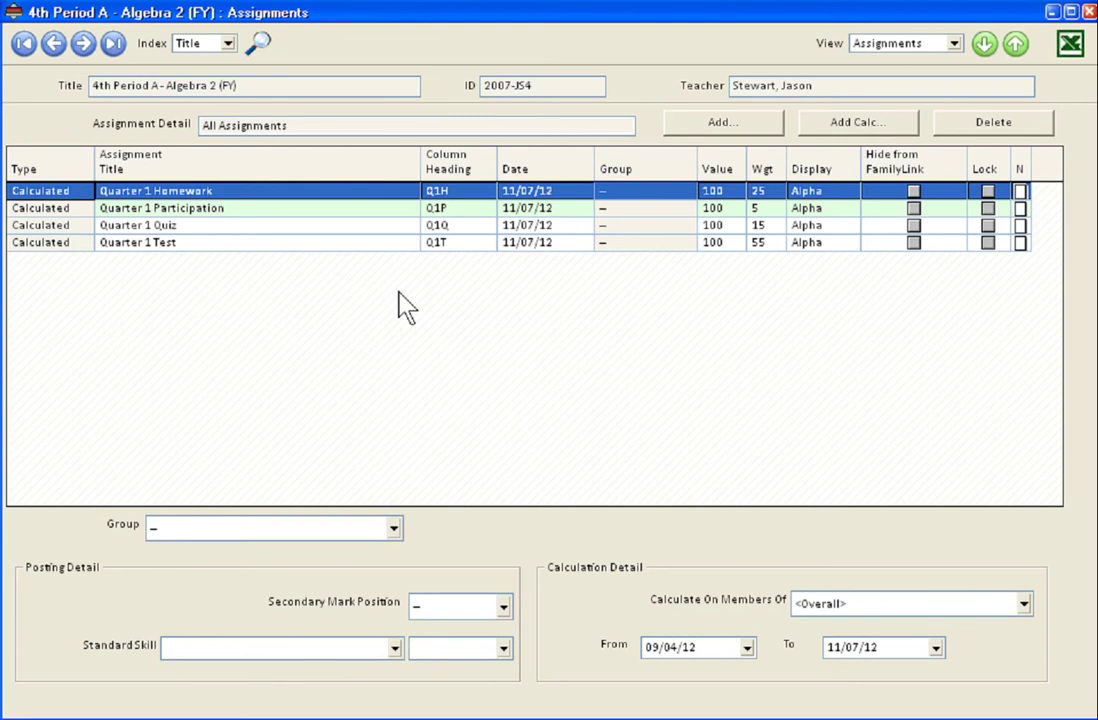
# Step: Assign the Quarter 1 Homework and Quarter 1 Participation calculations to the Quarter 1 group
pyautogui.click(168, 190)
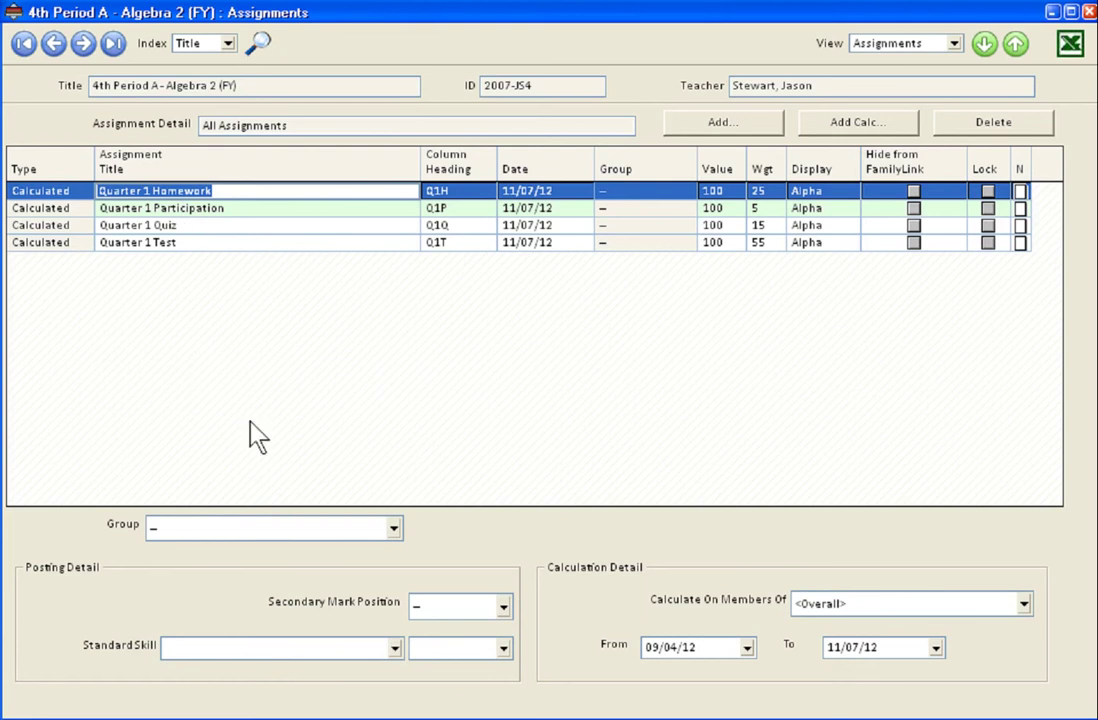
pyautogui.click(394, 528)
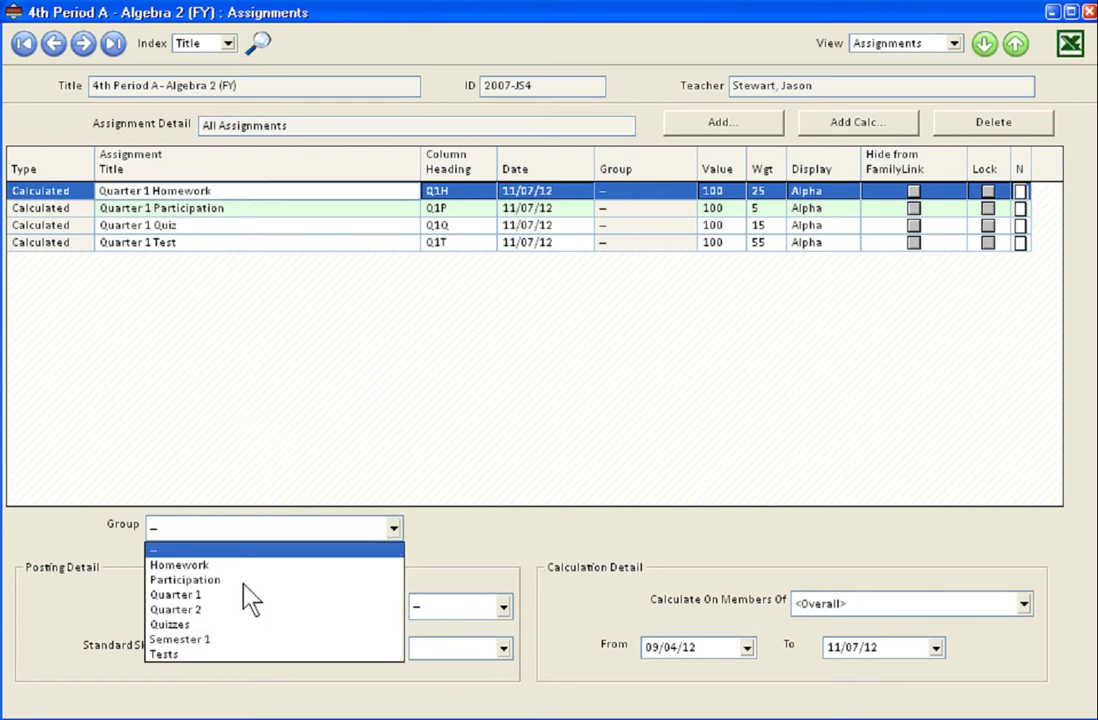
pyautogui.click(214, 599)
pyautogui.click(205, 210)
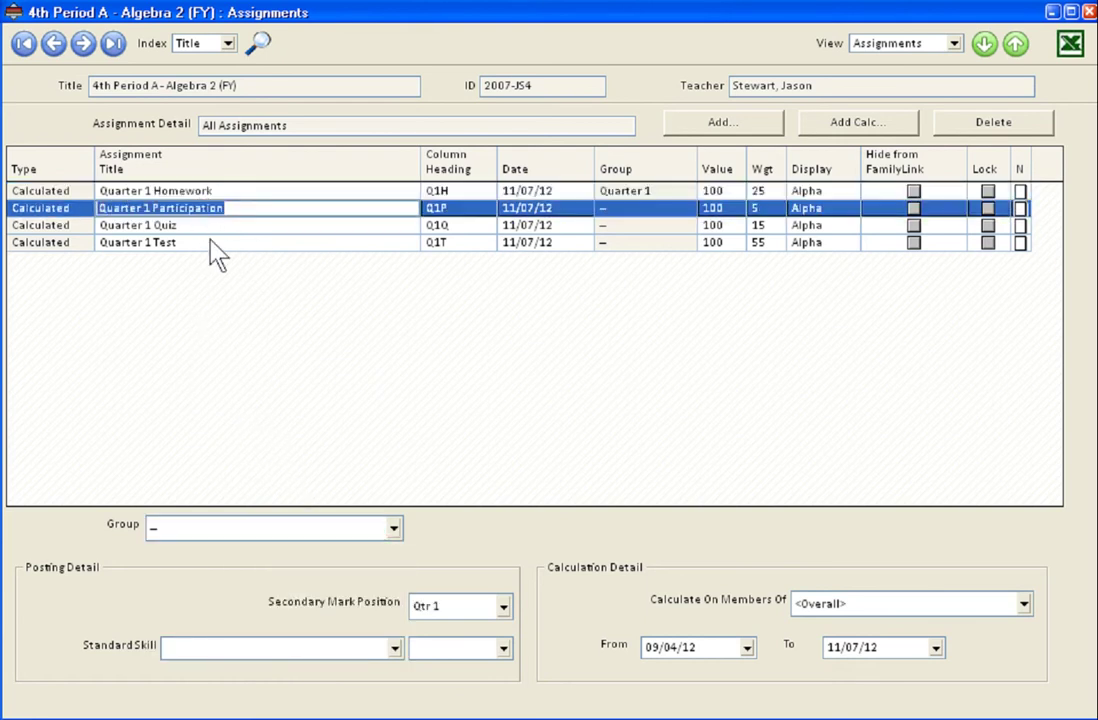
pyautogui.click(394, 528)
pyautogui.click(255, 595)
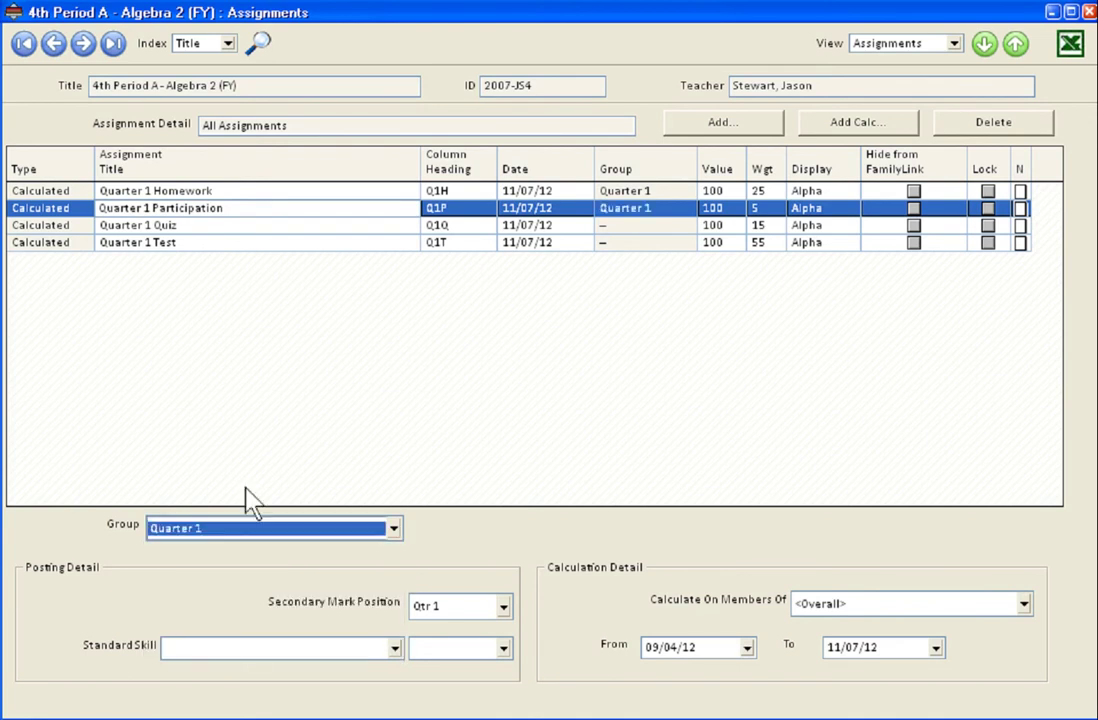
# Step: Assign the Quarter 1 Quiz and Quarter 1 Test calculations to the Quarter 1 group
pyautogui.click(215, 225)
pyautogui.click(277, 526)
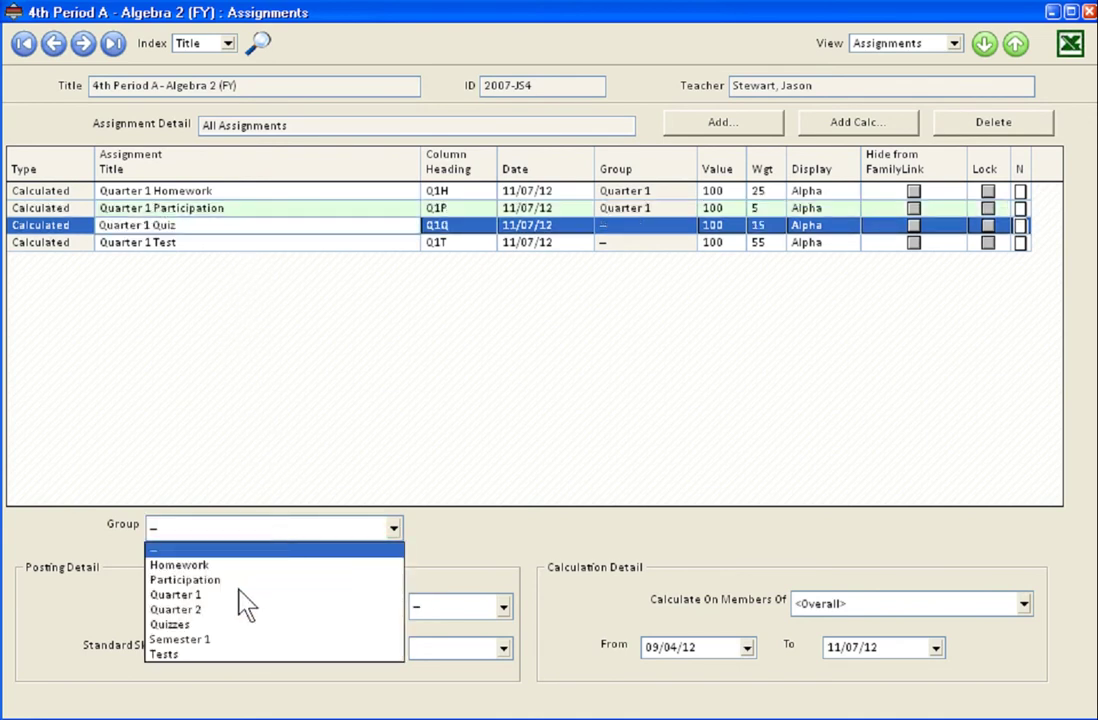
pyautogui.click(231, 597)
pyautogui.click(248, 243)
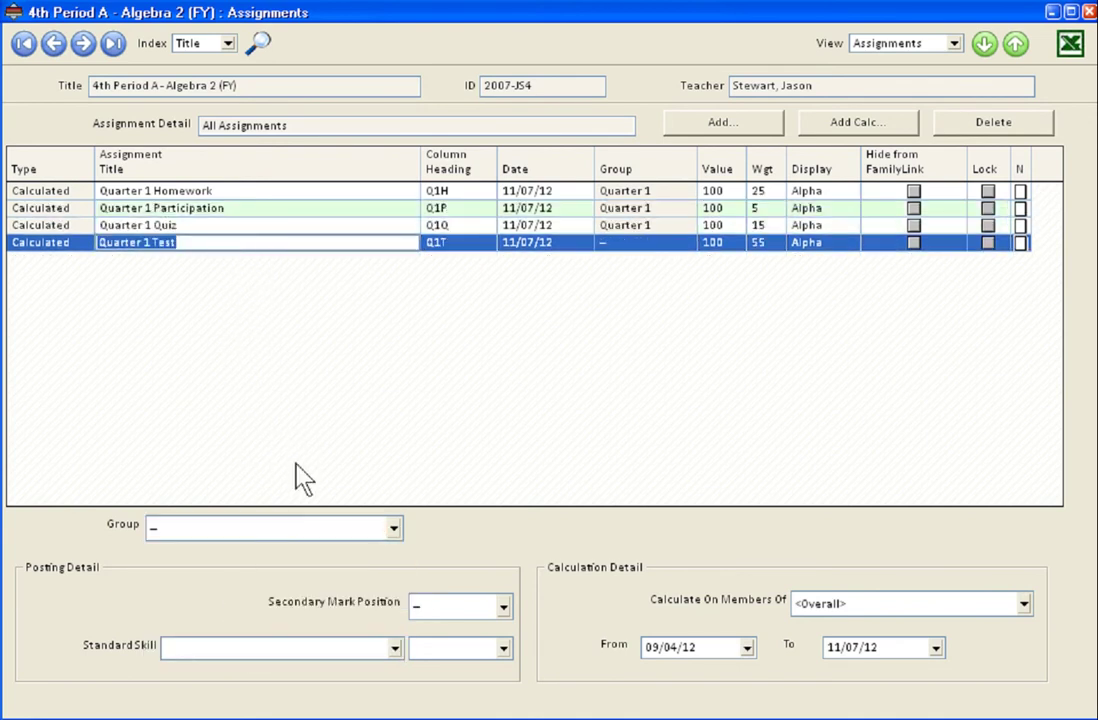
pyautogui.click(294, 528)
pyautogui.click(205, 595)
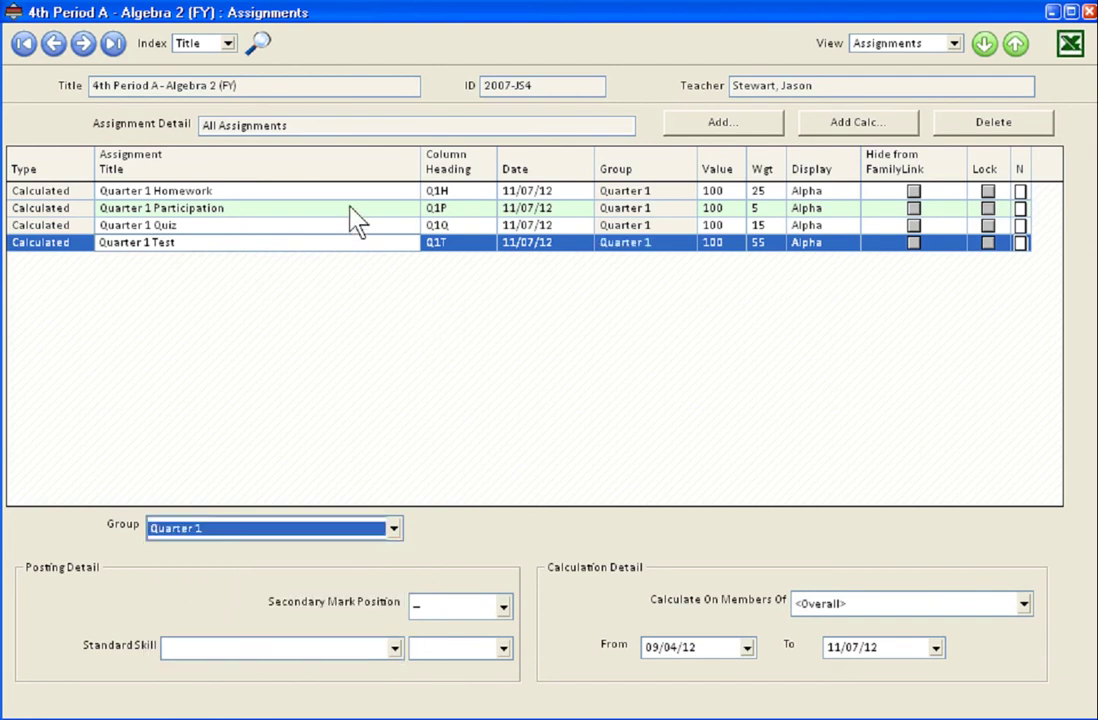
# Step: Set Quarter 1 Homework to calculate on members of Homework, and Quarter 1 Participation on members of Participation
pyautogui.click(300, 190)
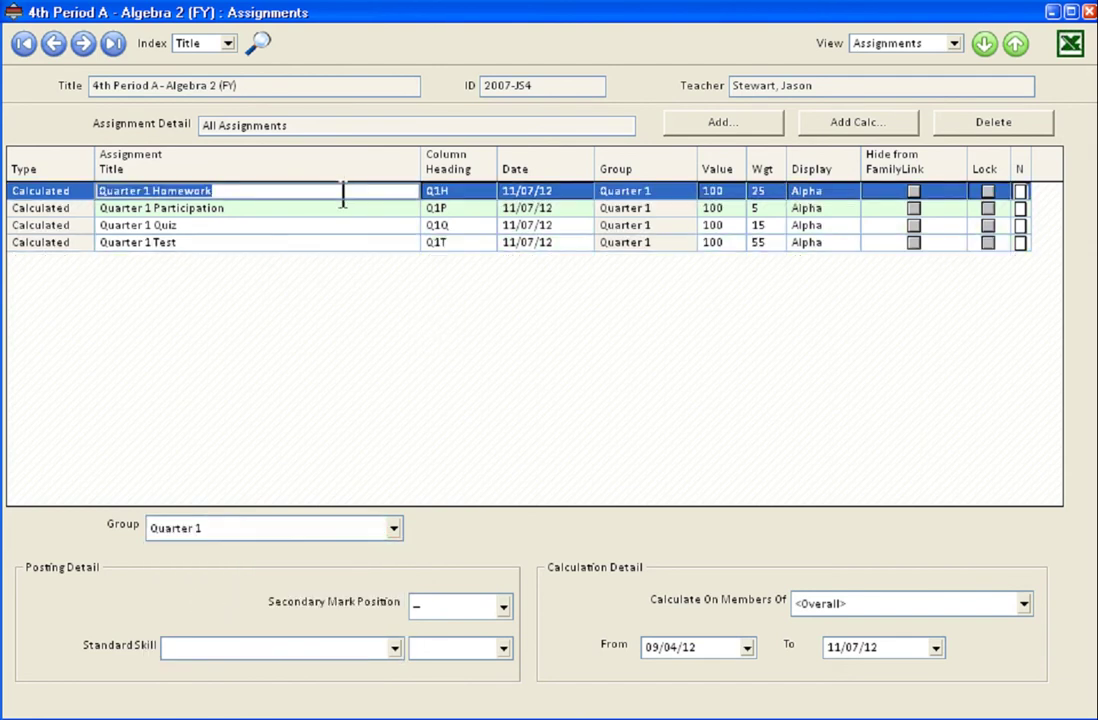
pyautogui.click(831, 603)
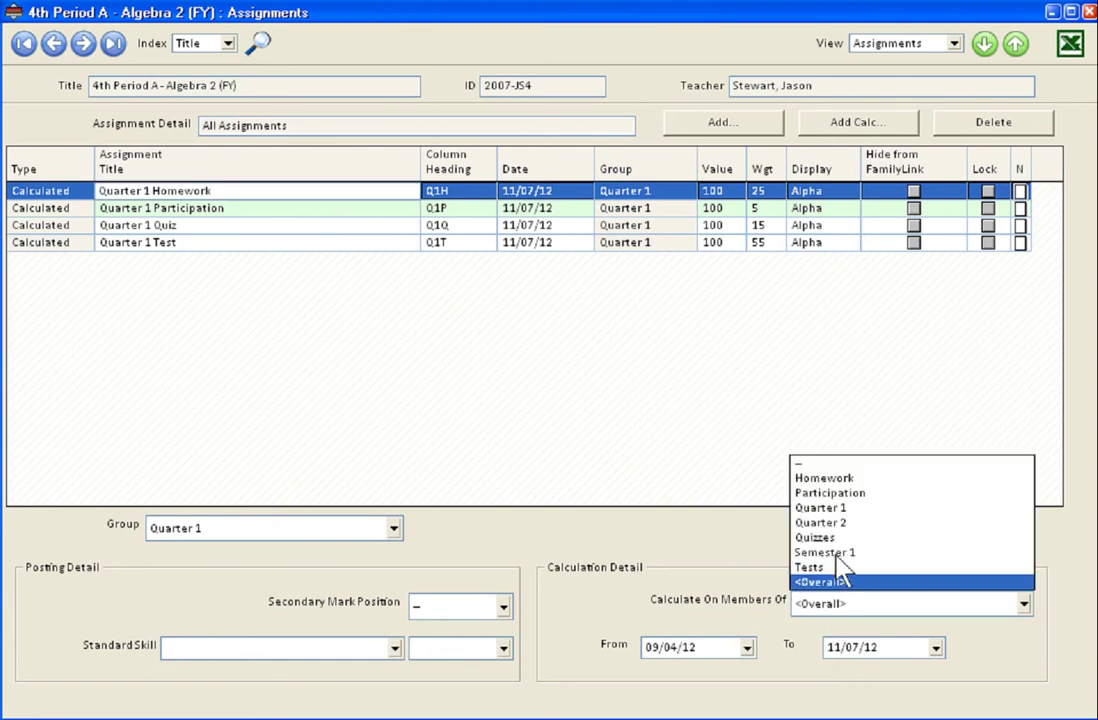
pyautogui.click(828, 474)
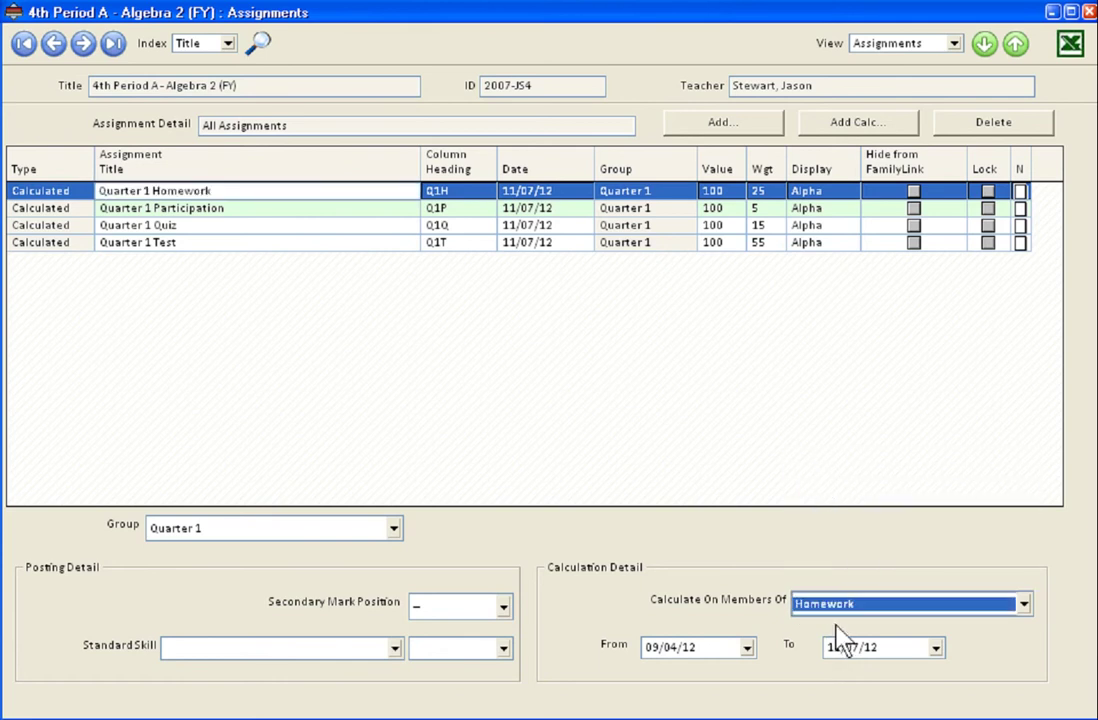
pyautogui.click(311, 207)
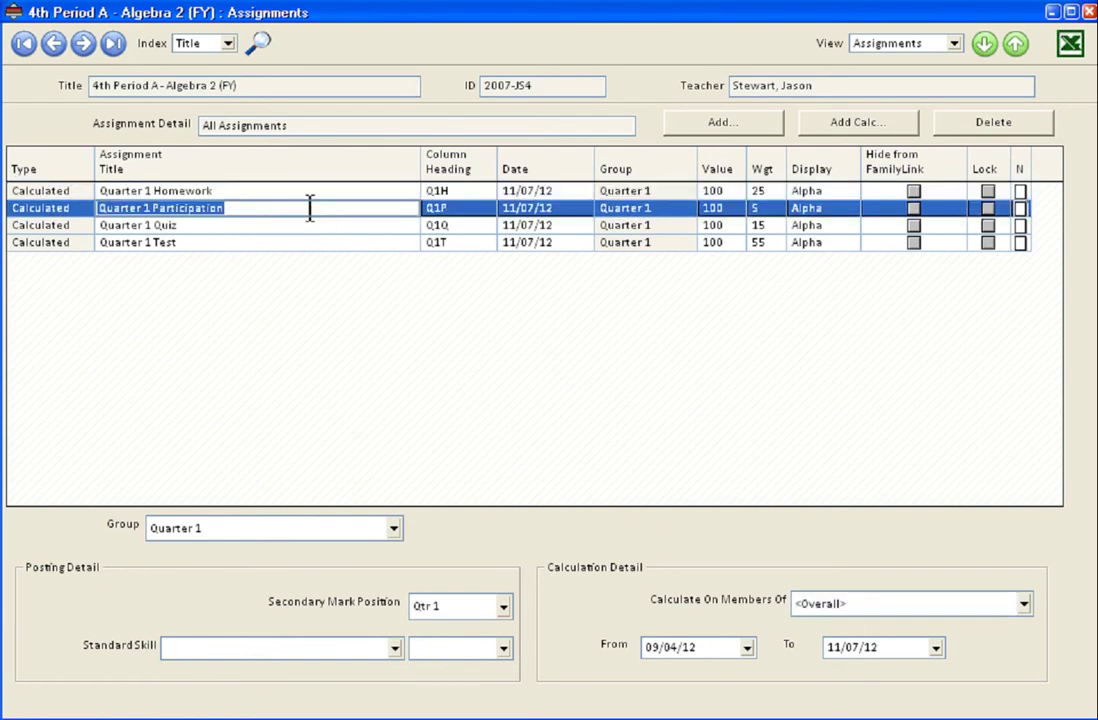
pyautogui.click(914, 605)
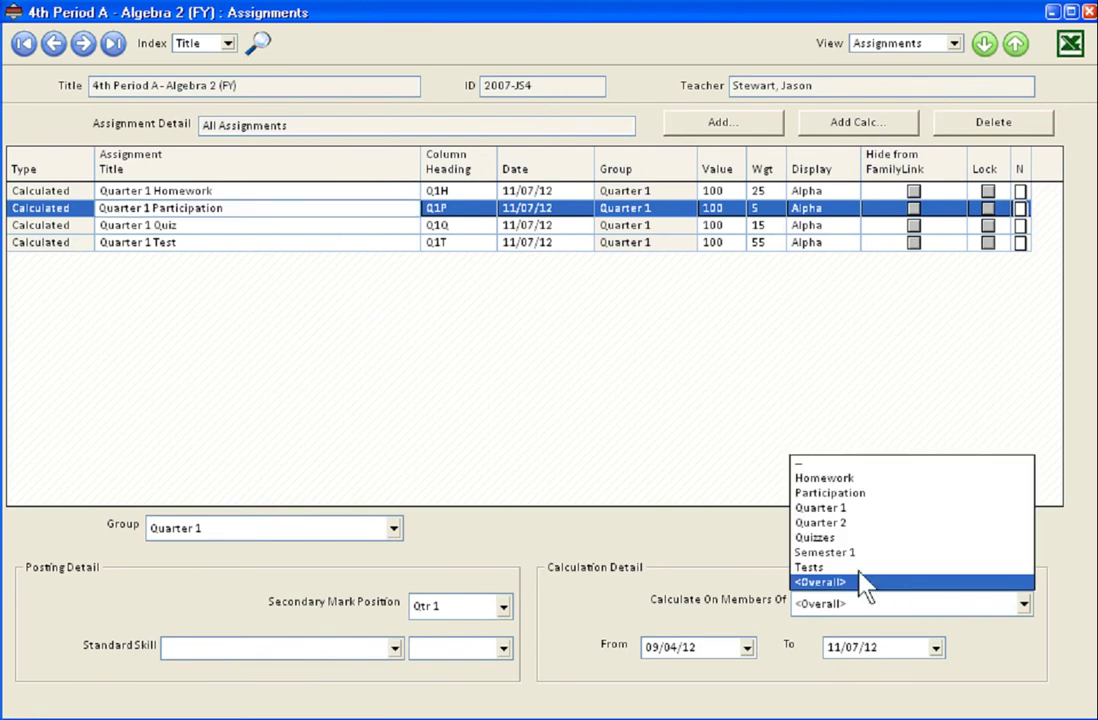
pyautogui.click(865, 493)
# Step: Set Quarter 1 Quiz to calculate on members of Quizzes and Quarter 1 Test on members of Tests, and review the calculations' settings
pyautogui.click(245, 224)
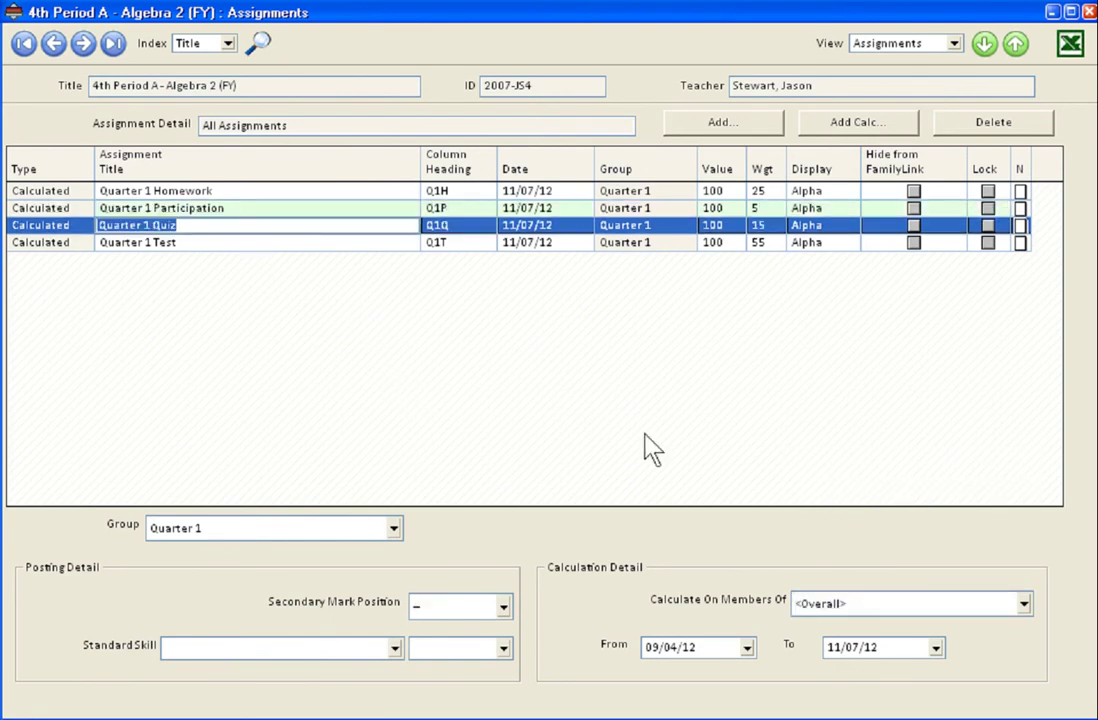
pyautogui.click(926, 606)
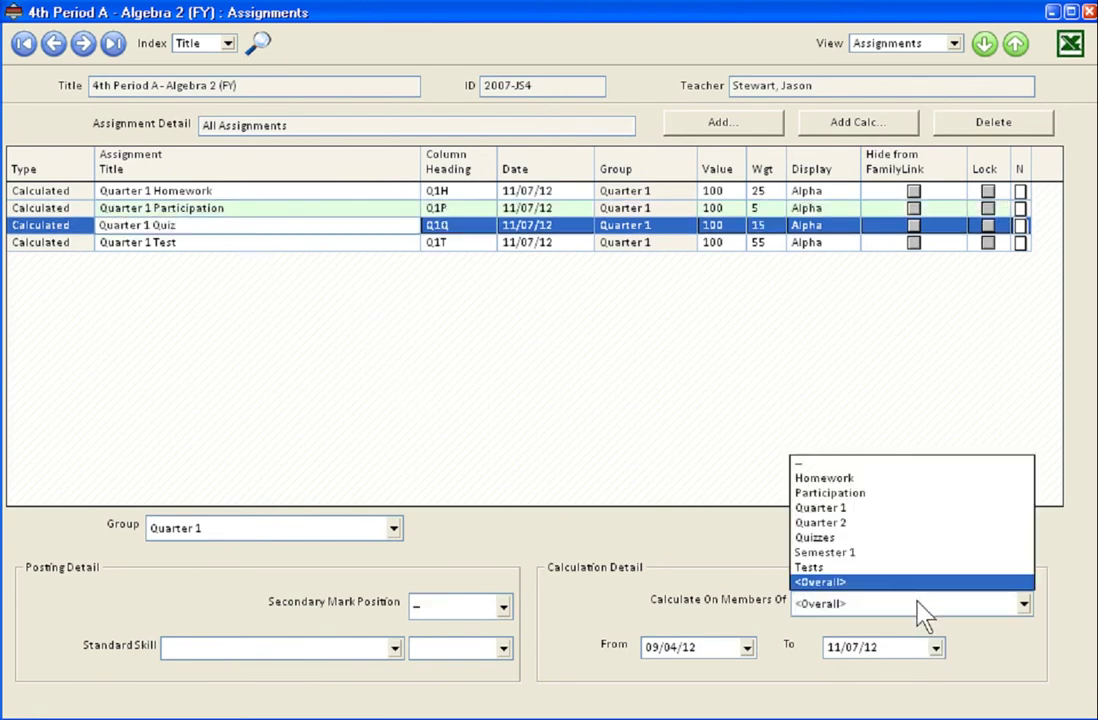
pyautogui.click(825, 538)
pyautogui.click(208, 242)
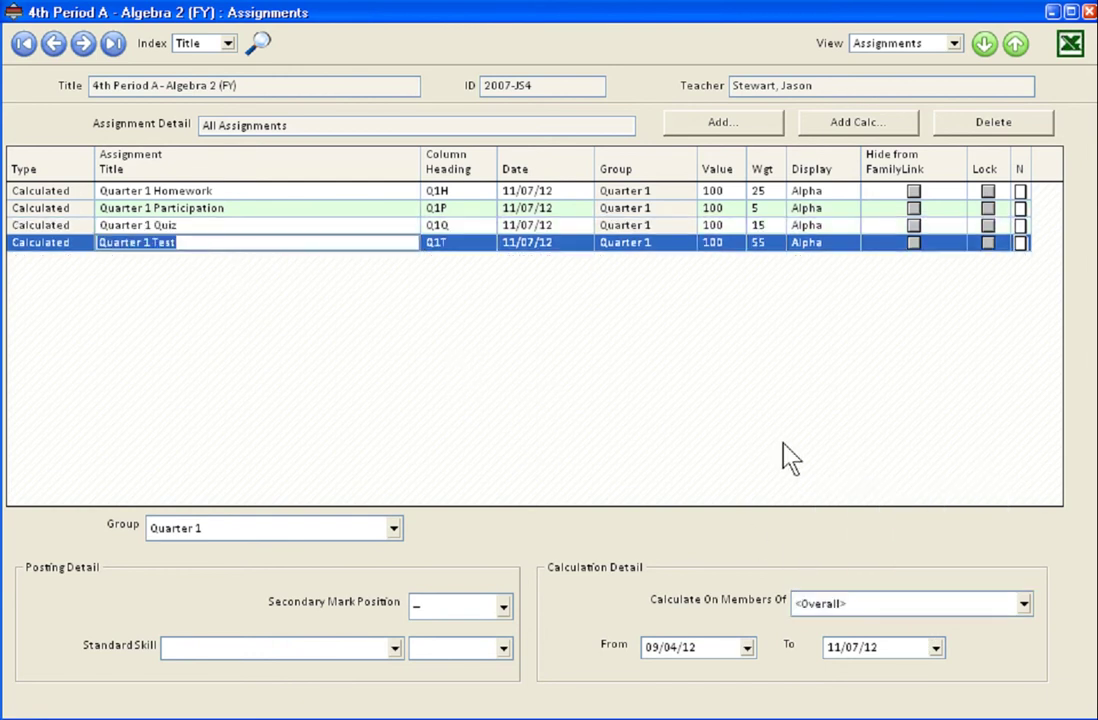
pyautogui.click(960, 612)
pyautogui.click(825, 567)
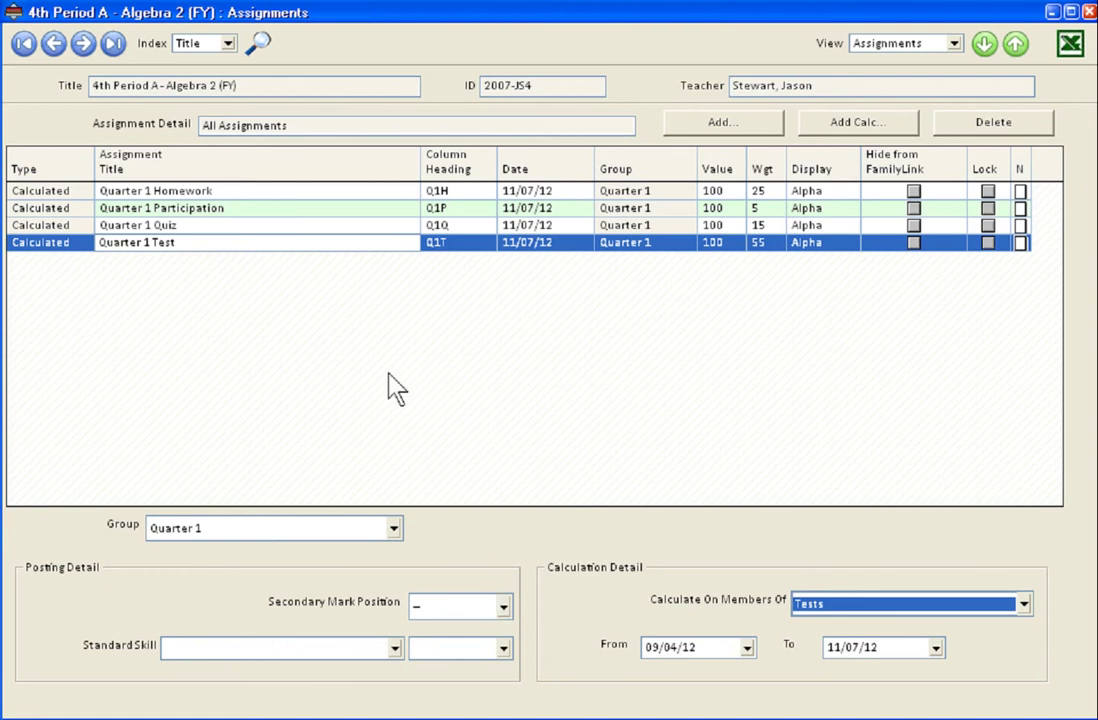
pyautogui.click(425, 385)
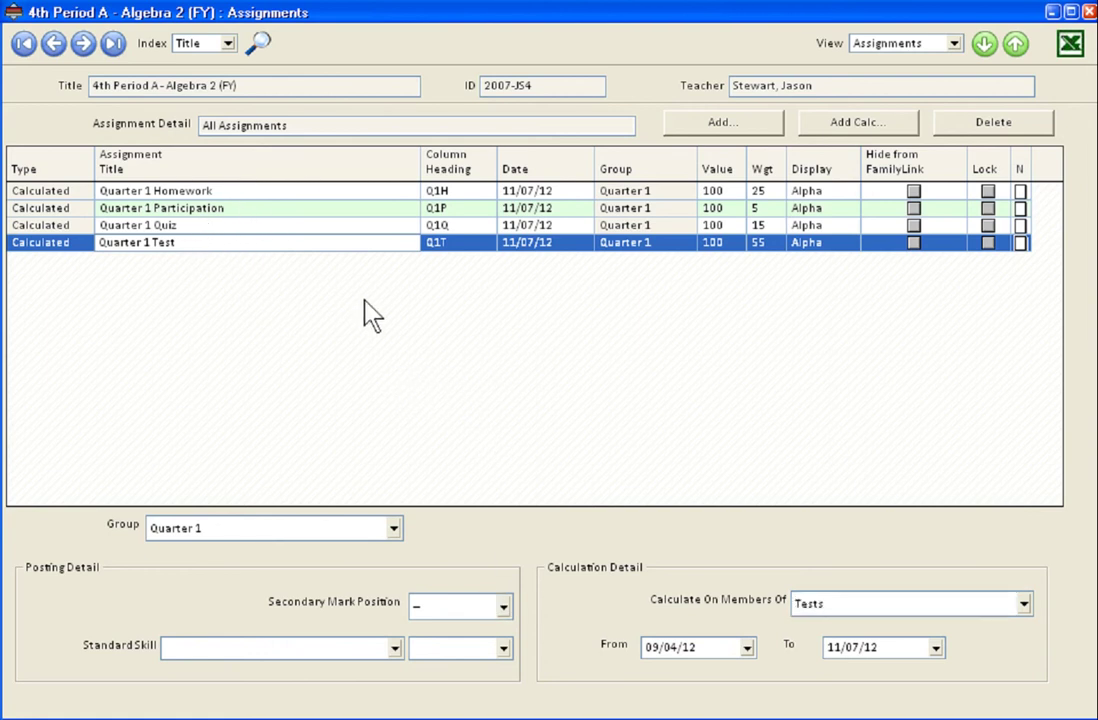
pyautogui.click(314, 208)
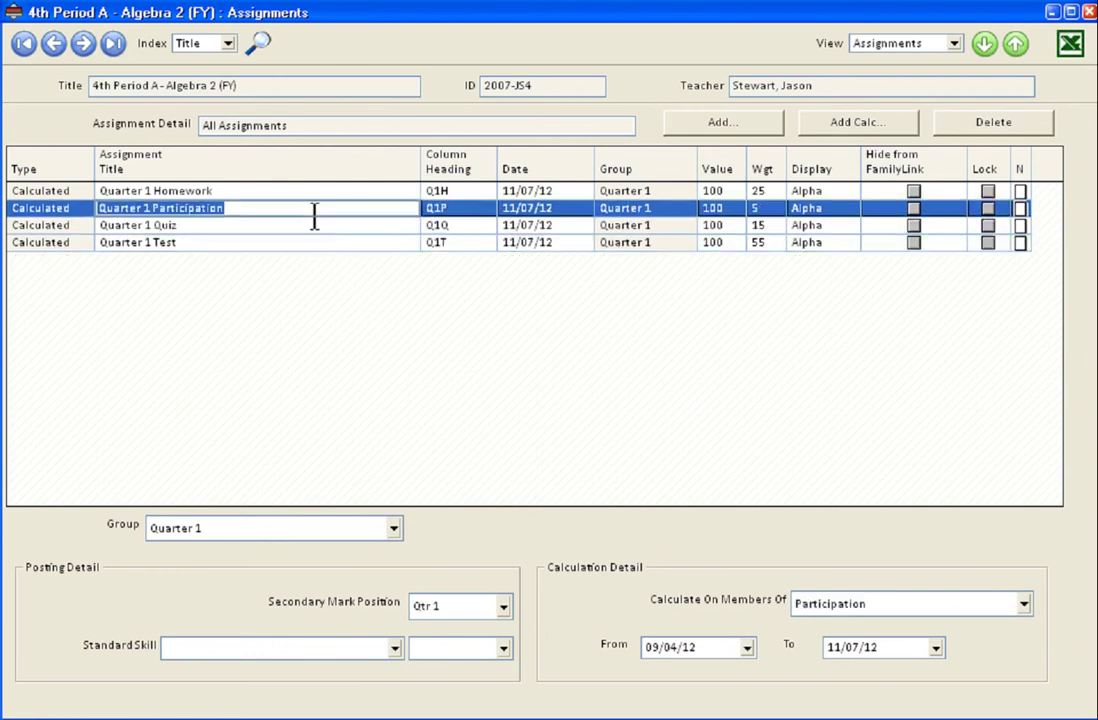
pyautogui.press('Down')
pyautogui.press('Down')
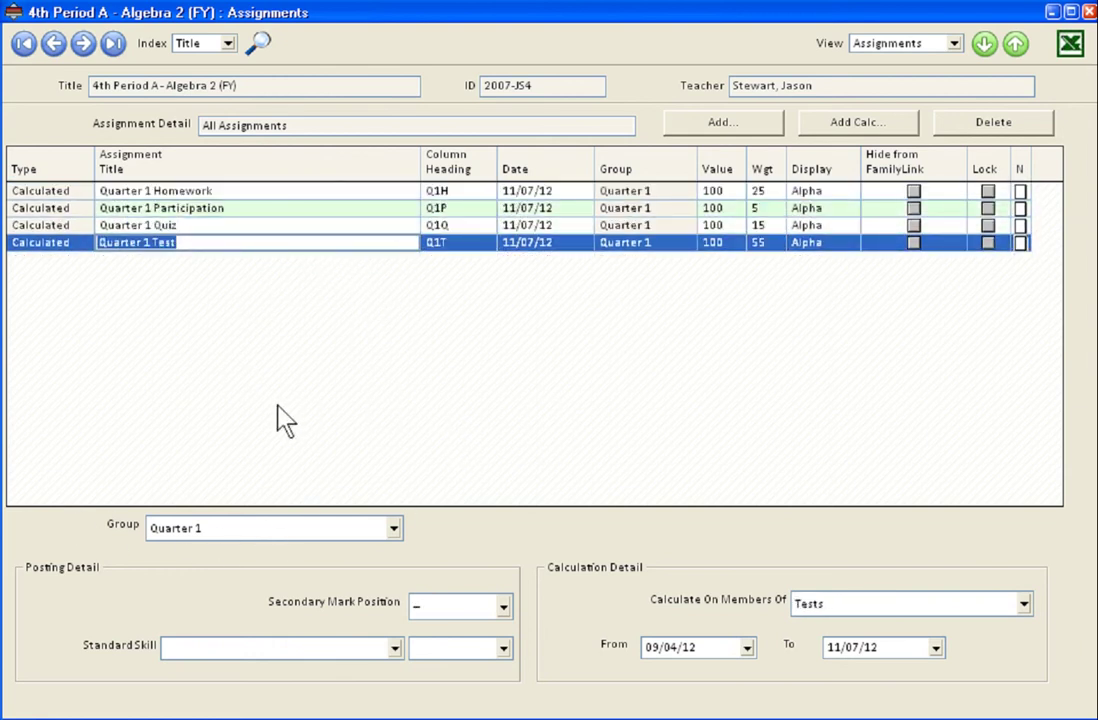
# Step: Start a new calculation titled Quarter 1 with heading Q1 that calculates on members of Quarter 1
pyautogui.click(862, 124)
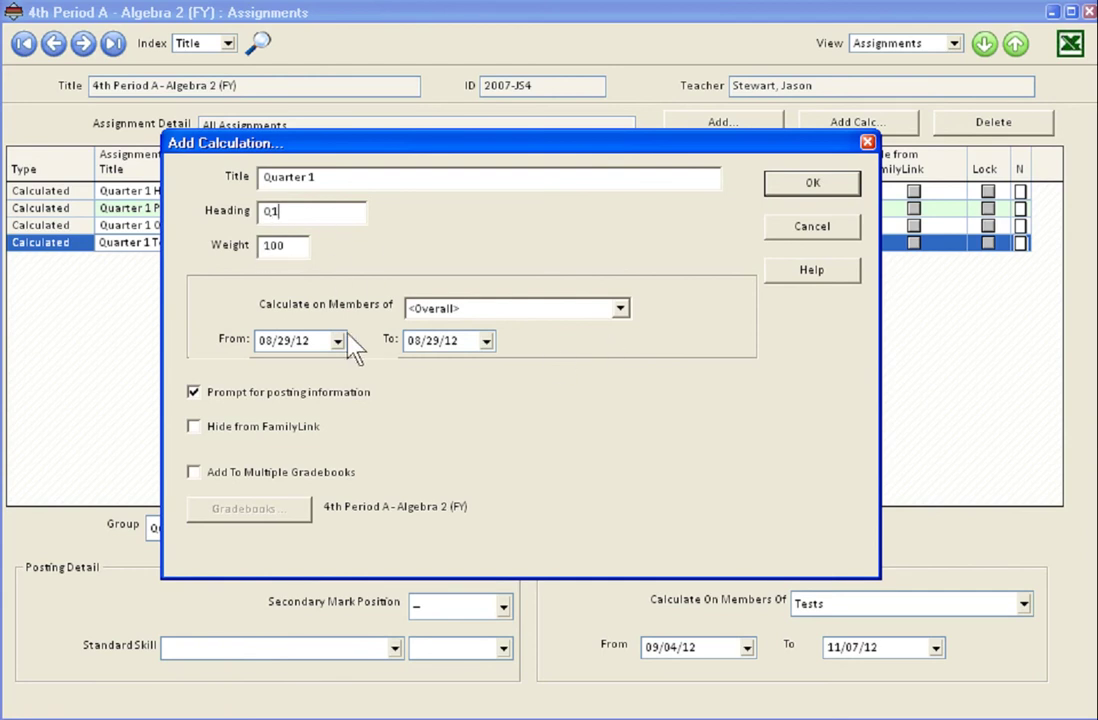
pyautogui.click(415, 308)
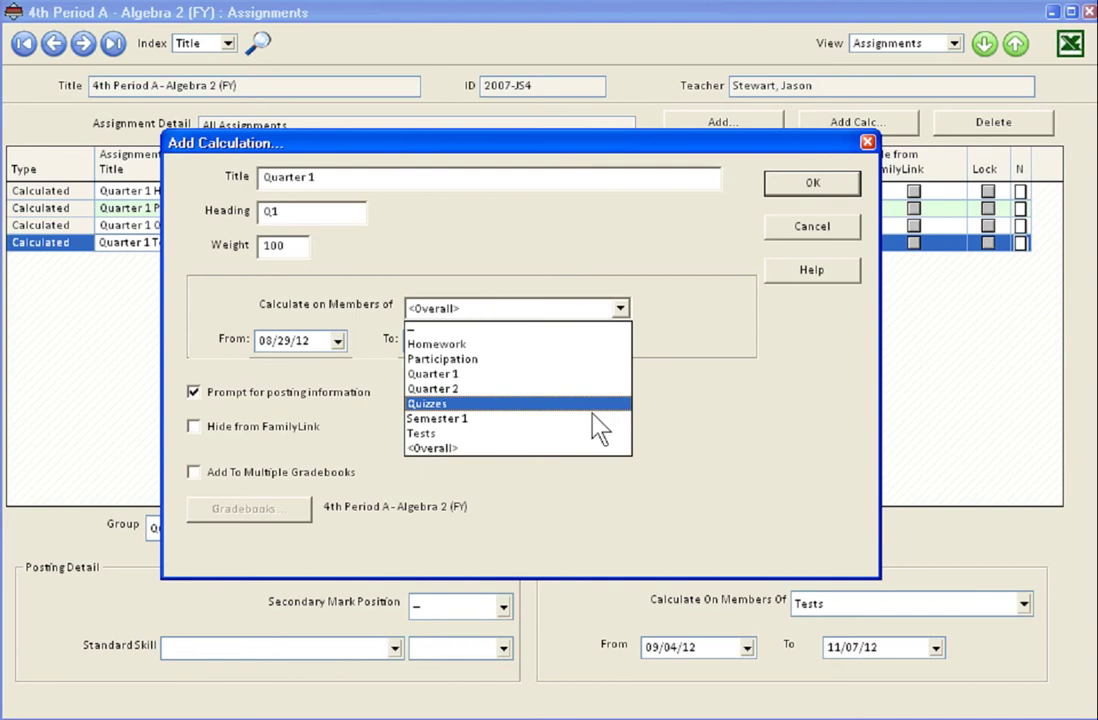
pyautogui.click(480, 374)
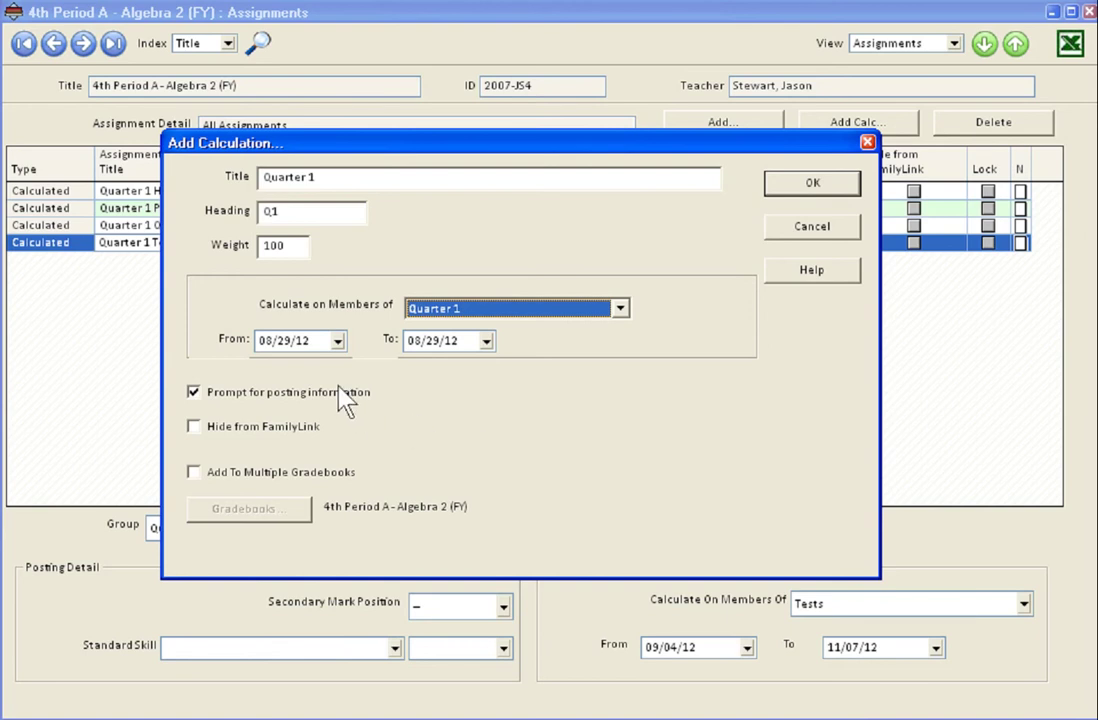
# Step: Set the new Quarter 1 calculation's date range from 09/04/12 to 11/07/12
pyautogui.click(337, 340)
pyautogui.click(428, 368)
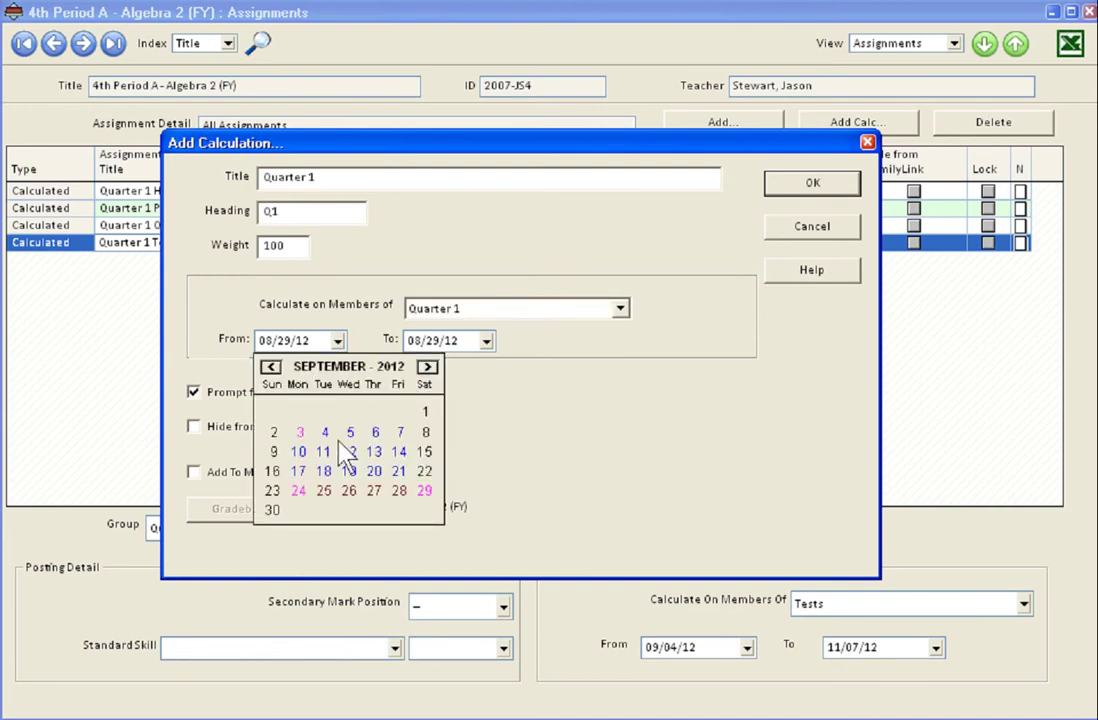
pyautogui.click(325, 433)
pyautogui.click(486, 340)
pyautogui.click(577, 367)
pyautogui.click(577, 367)
pyautogui.click(577, 367)
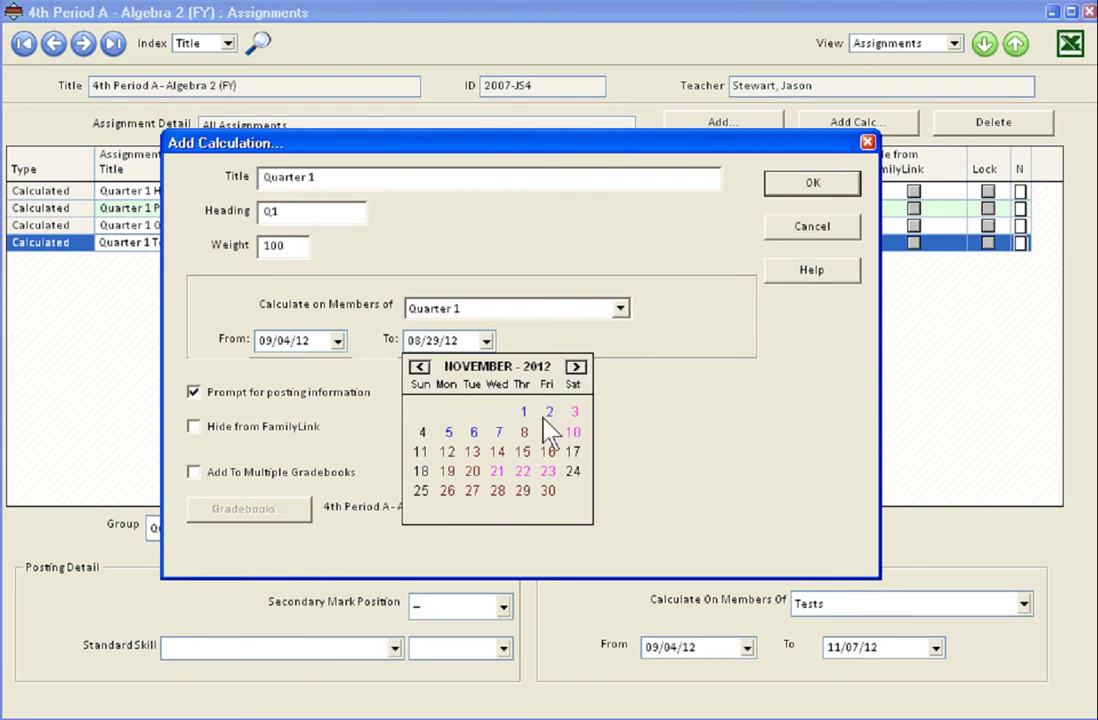
pyautogui.click(522, 432)
# Step: Have the new Quarter 1 calculation added to multiple gradebooks, with all gradebooks selected
pyautogui.click(194, 471)
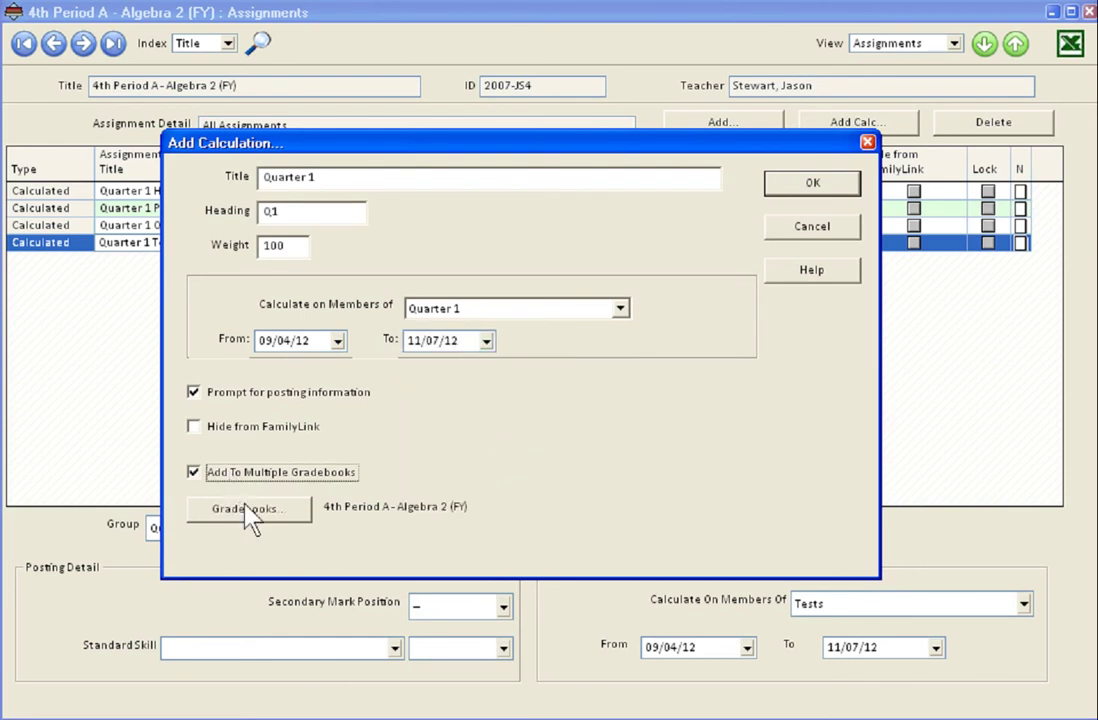
pyautogui.click(245, 511)
pyautogui.click(707, 341)
pyautogui.click(707, 251)
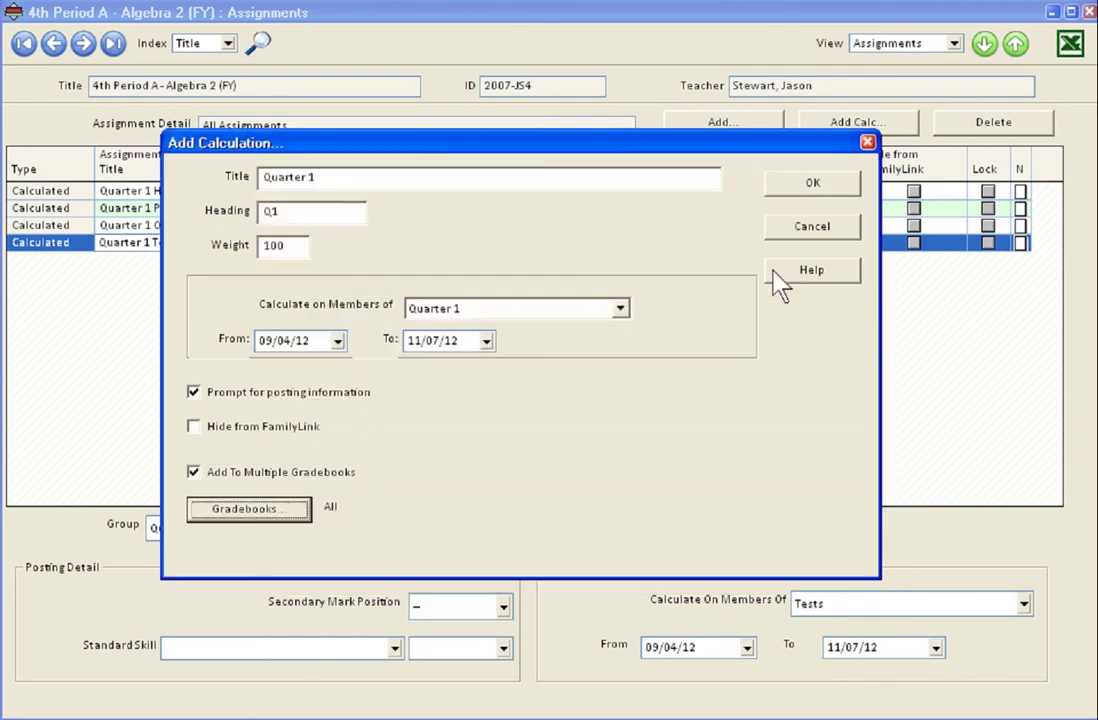
# Step: Create the Quarter 1 calculation, post it to the Qtr 1 mark, and assign it to the Semester 1 group
pyautogui.click(813, 185)
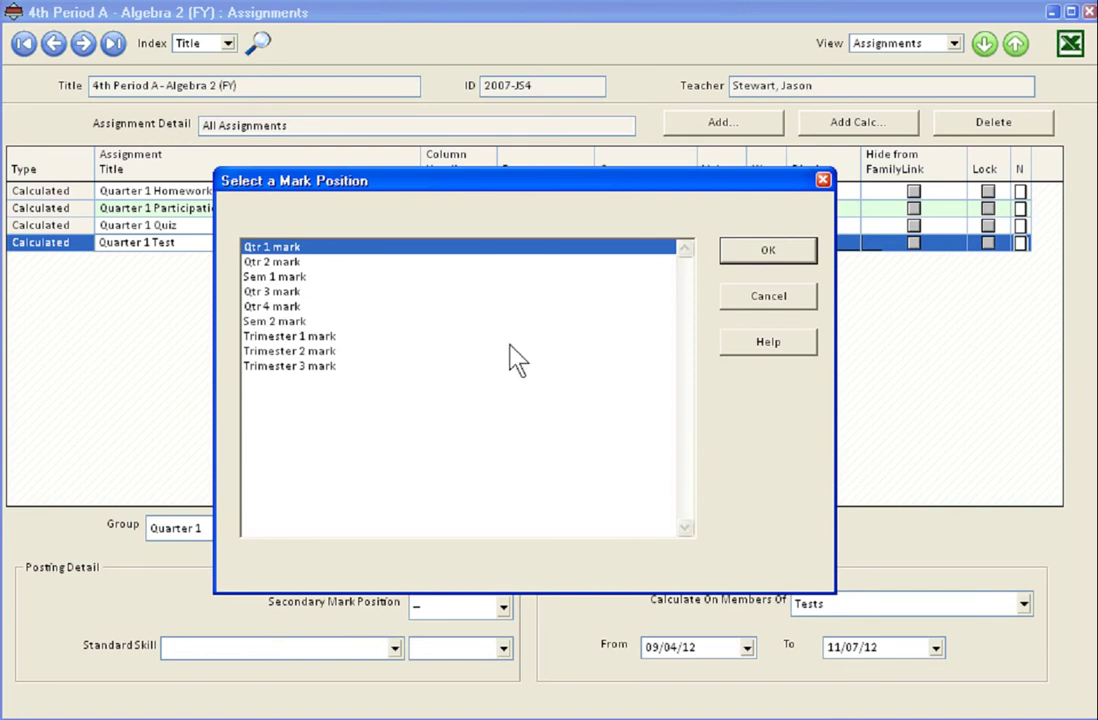
pyautogui.click(765, 255)
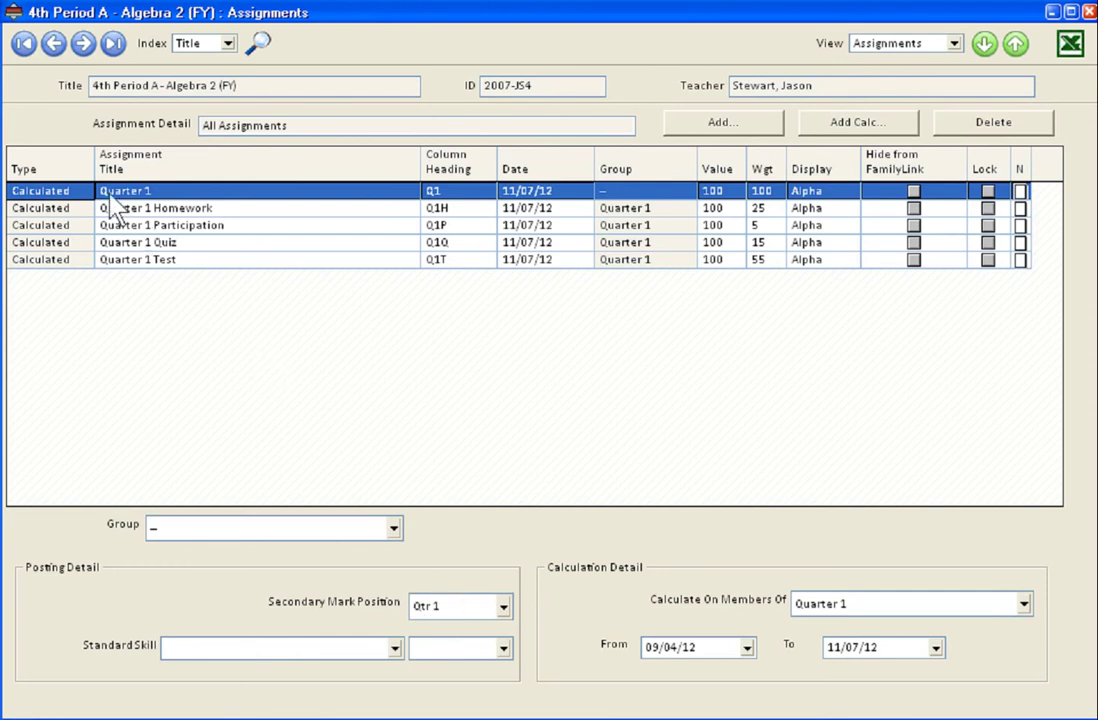
pyautogui.click(395, 529)
pyautogui.click(292, 646)
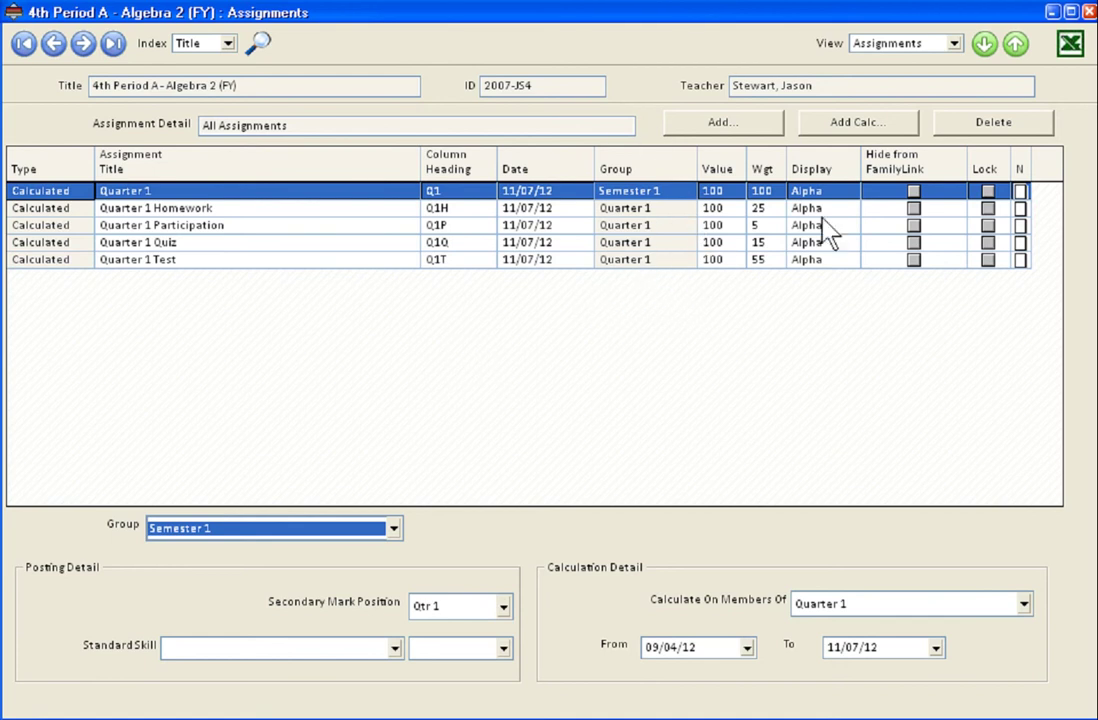
# Step: Start a new calculation titled Quarter 2 with heading Q2 that calculates on members of Quarter 2
pyautogui.click(850, 122)
pyautogui.write('Quarter 2')
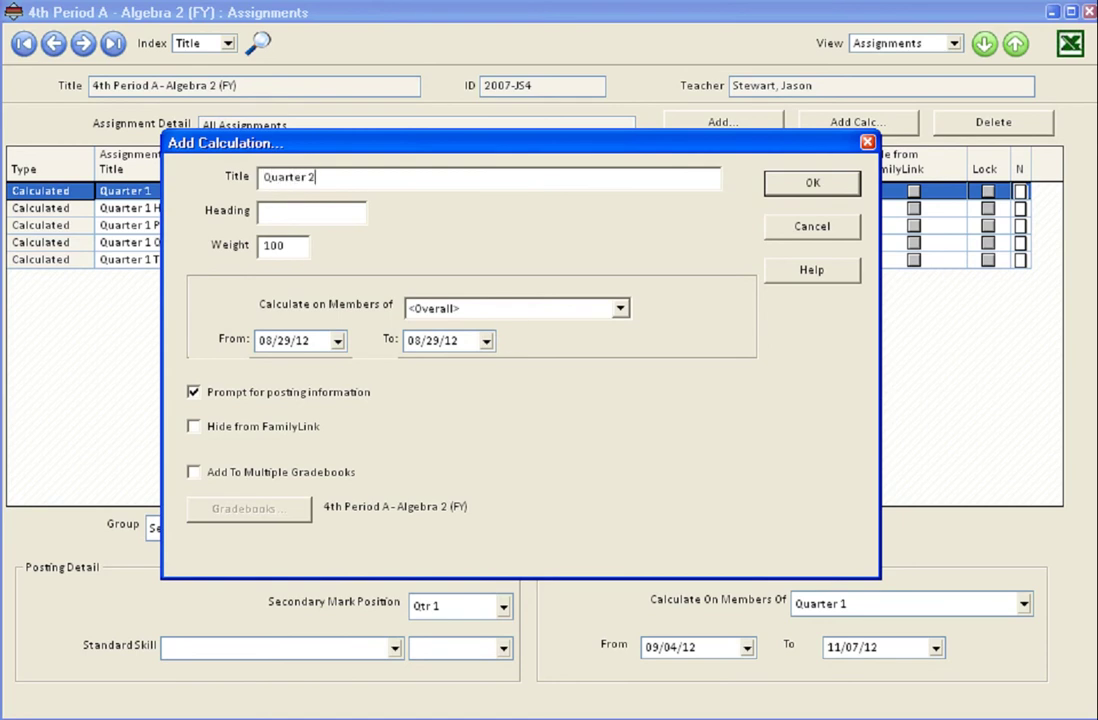
pyautogui.click(287, 210)
pyautogui.click(510, 308)
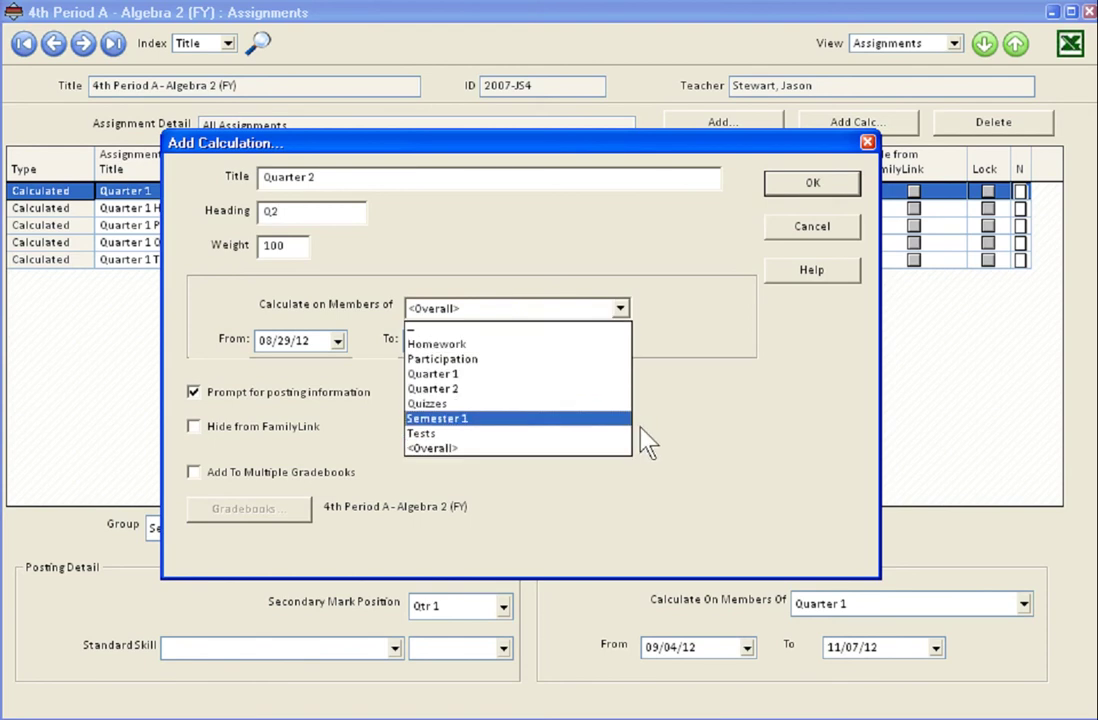
pyautogui.click(482, 390)
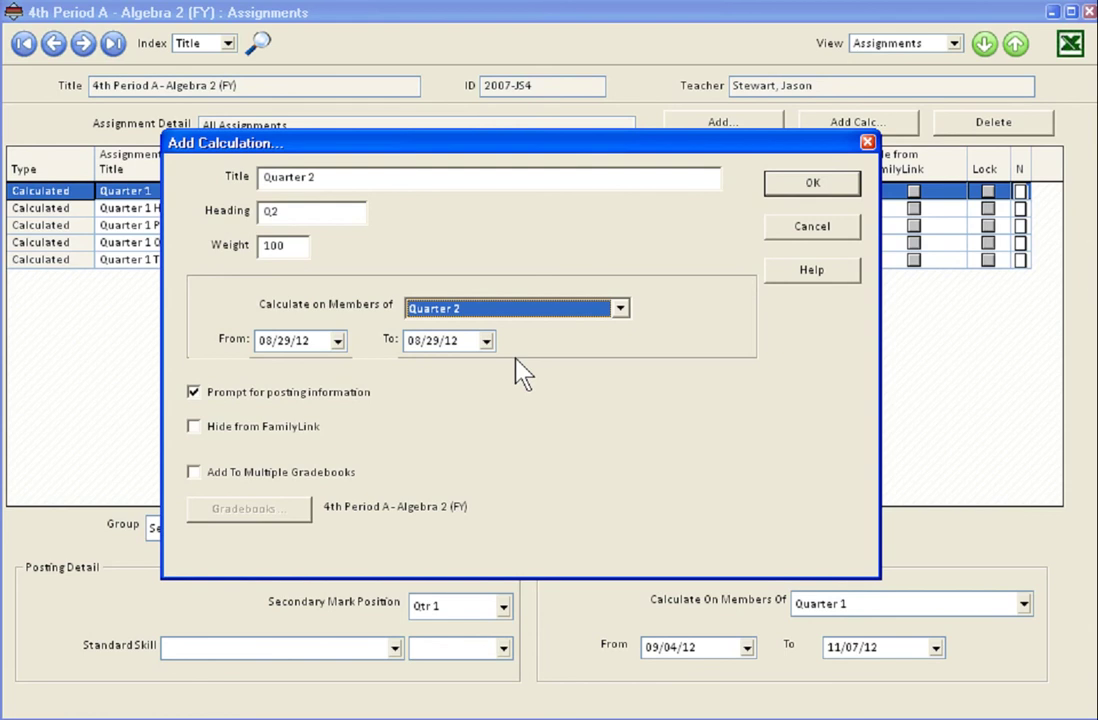
# Step: Set the Quarter 2 calculation's date range from 11/08/12 to 01/23/13
pyautogui.click(337, 340)
pyautogui.click(429, 367)
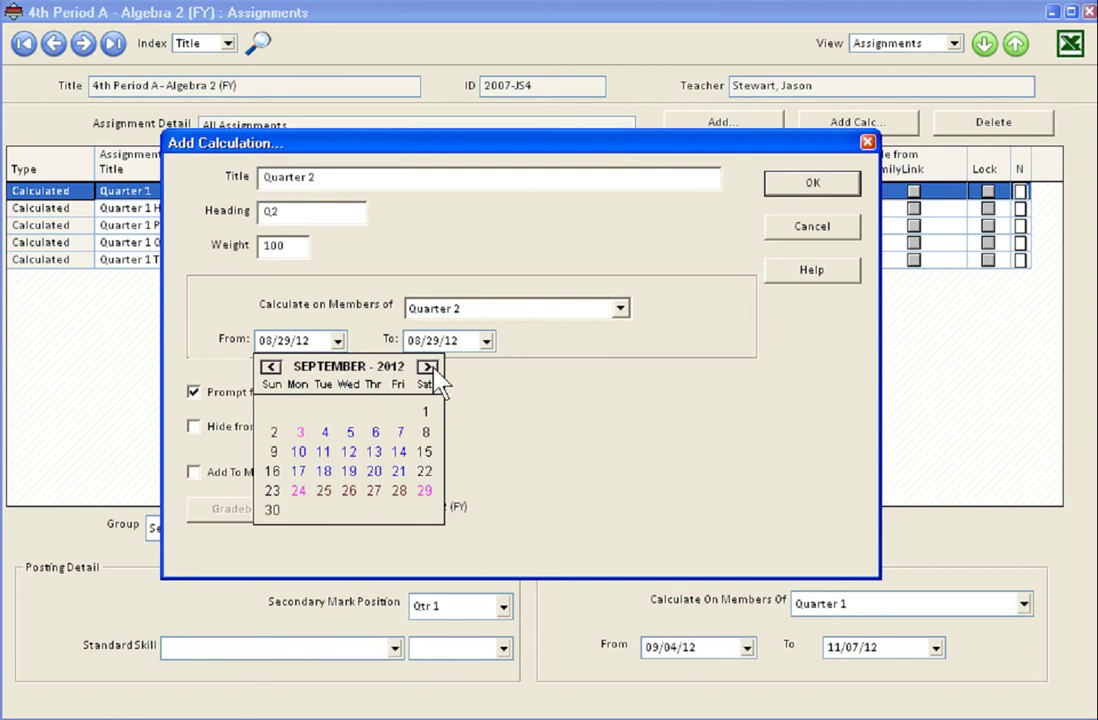
pyautogui.click(429, 368)
pyautogui.click(429, 368)
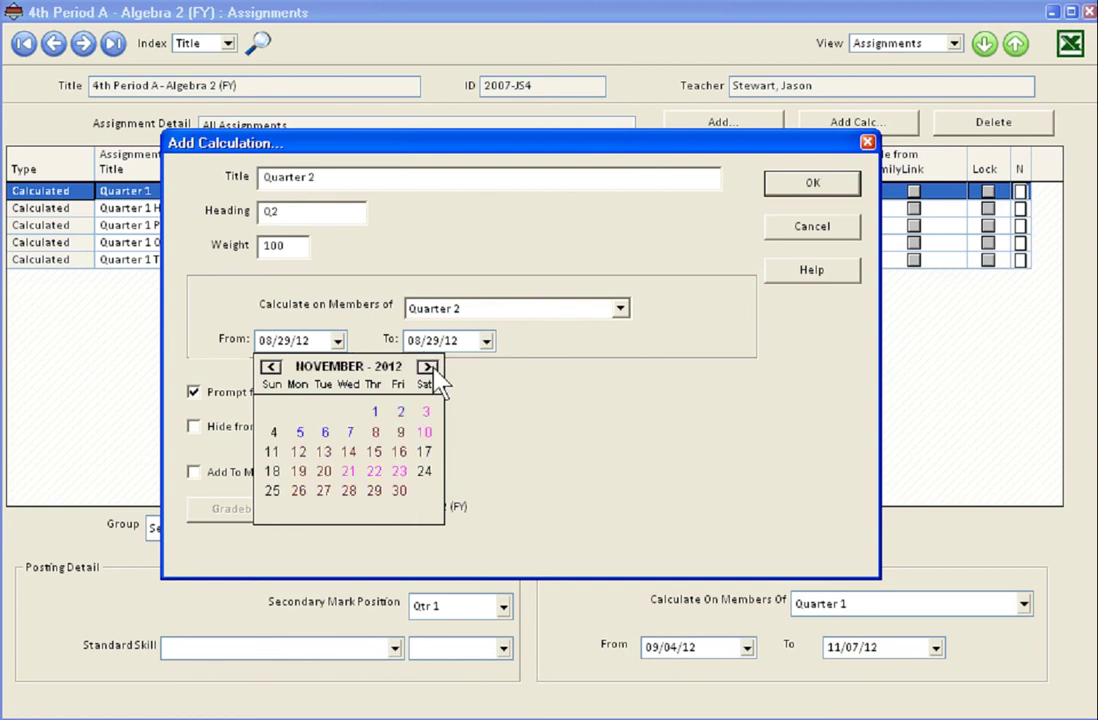
pyautogui.click(374, 433)
pyautogui.click(486, 342)
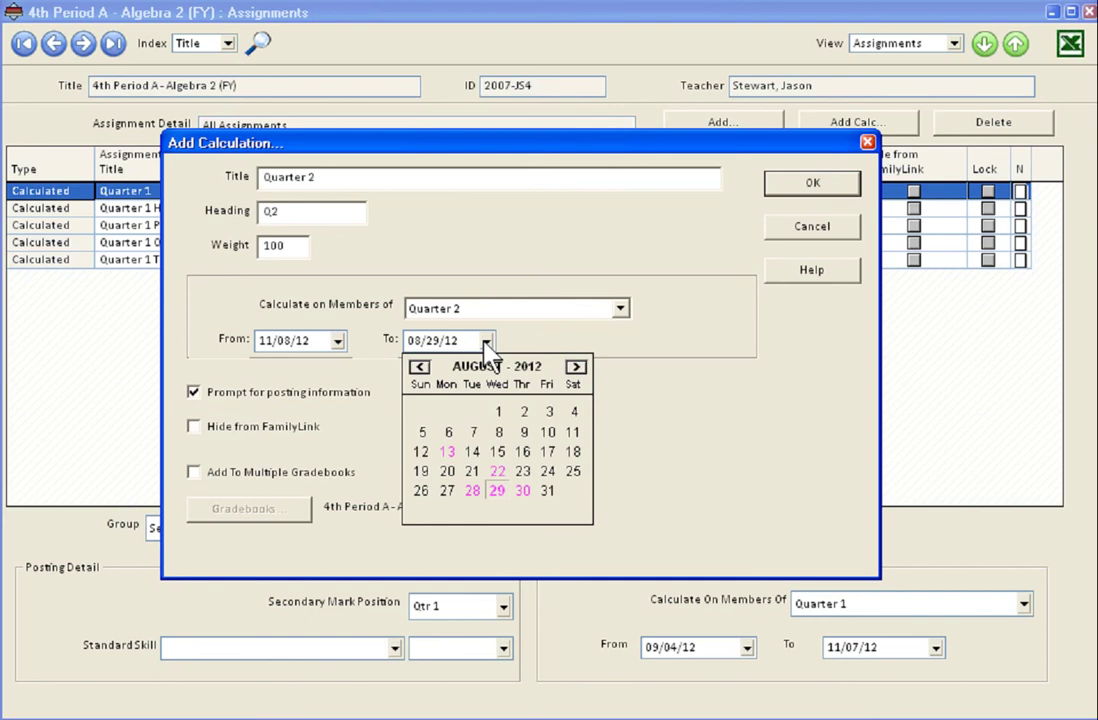
pyautogui.click(577, 367)
pyautogui.click(577, 367)
pyautogui.click(577, 367)
pyautogui.click(577, 367)
pyautogui.click(577, 367)
pyautogui.click(497, 471)
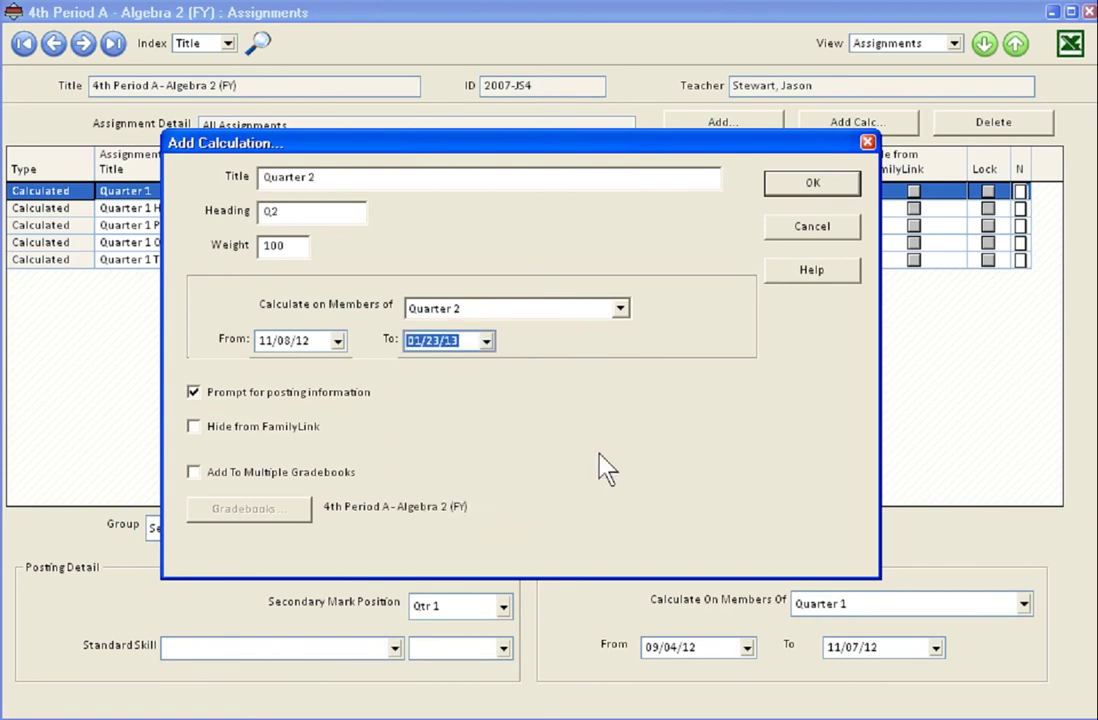
# Step: Add the Quarter 2 calculation to all gradebooks and post it to the Qtr 2 mark
pyautogui.click(193, 472)
pyautogui.click(250, 510)
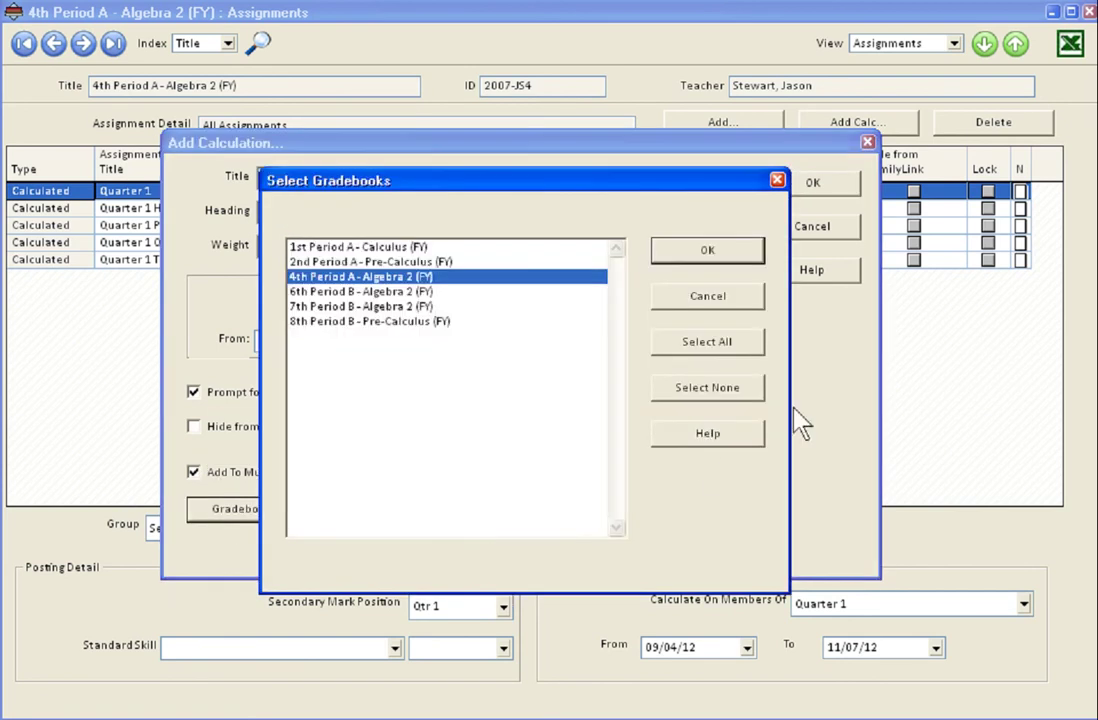
pyautogui.click(705, 341)
pyautogui.click(707, 250)
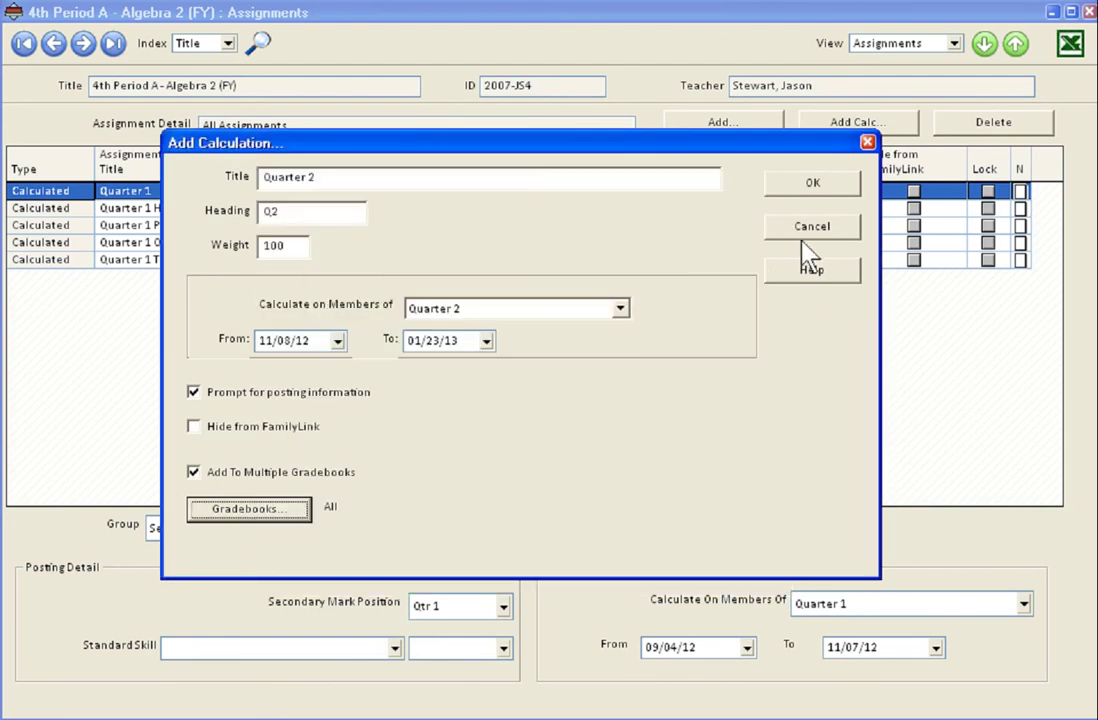
pyautogui.click(812, 183)
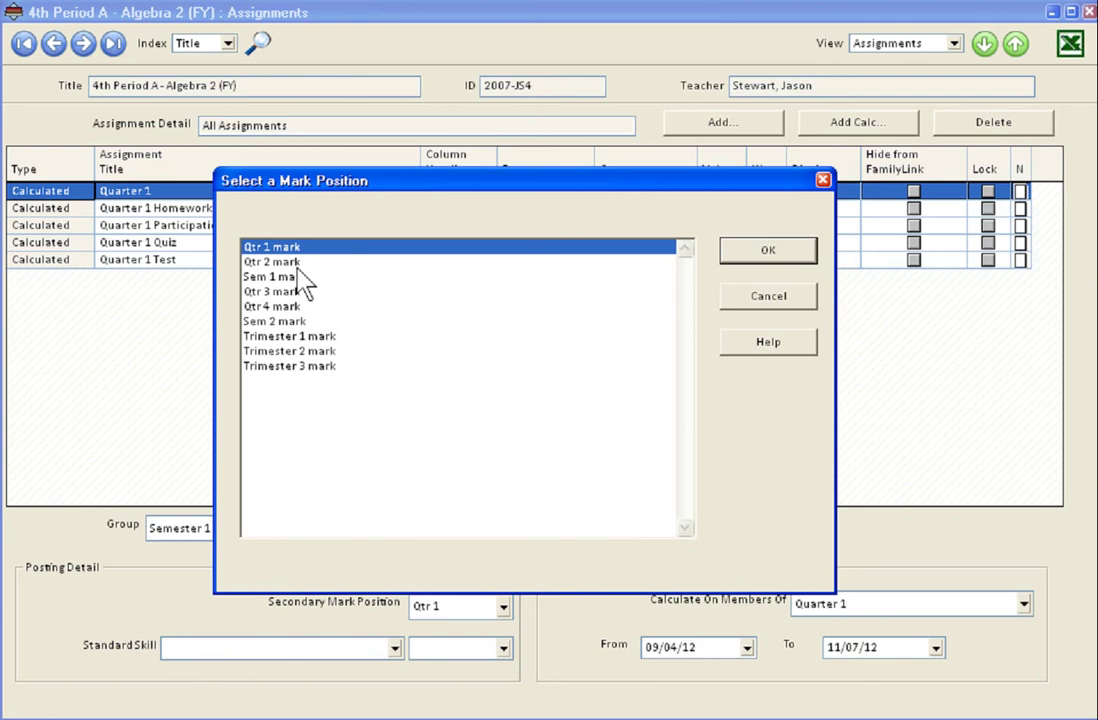
pyautogui.click(368, 262)
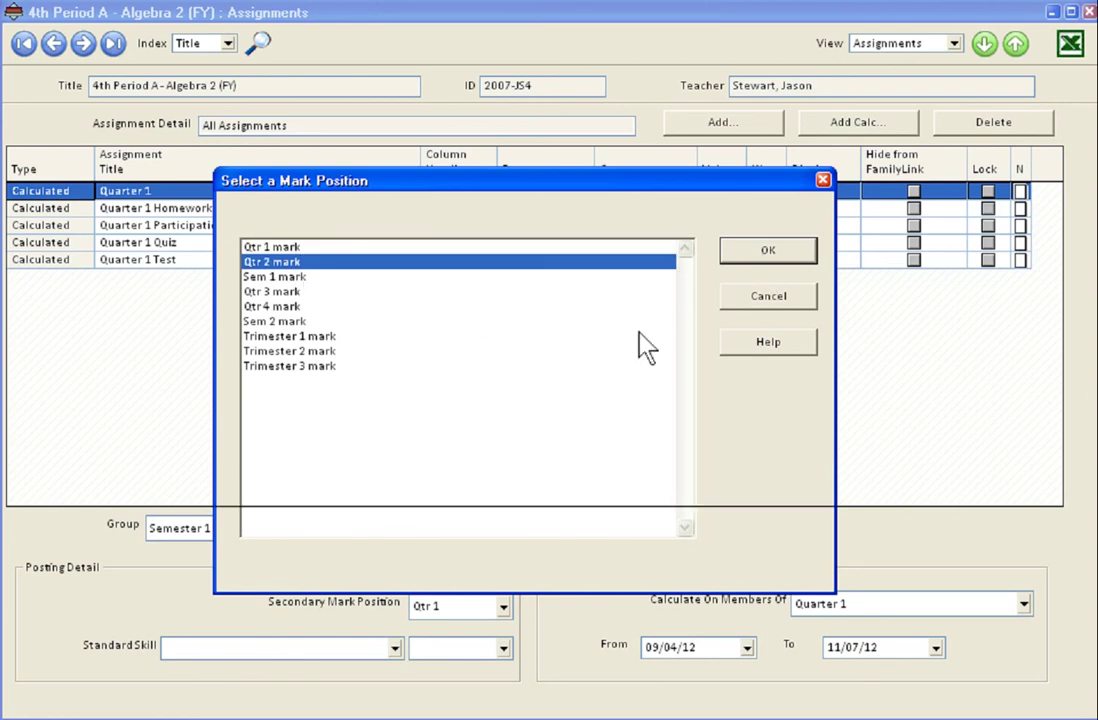
pyautogui.click(760, 253)
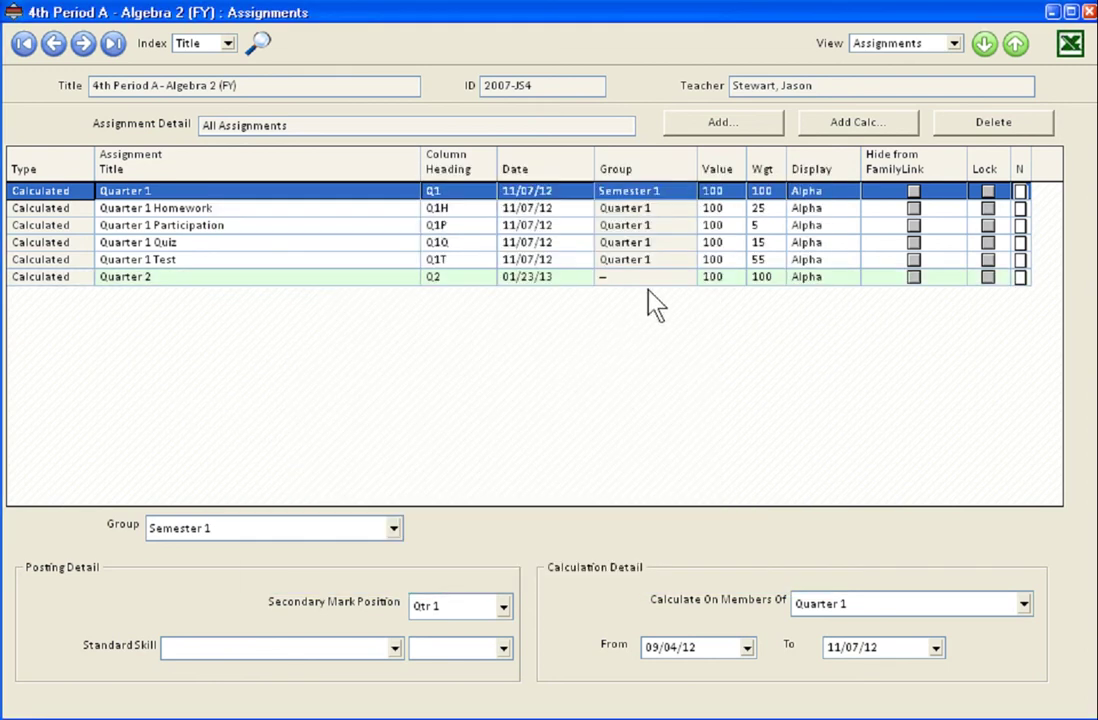
# Step: Assign the Quarter 2 calculation to the Semester 1 group
pyautogui.click(215, 278)
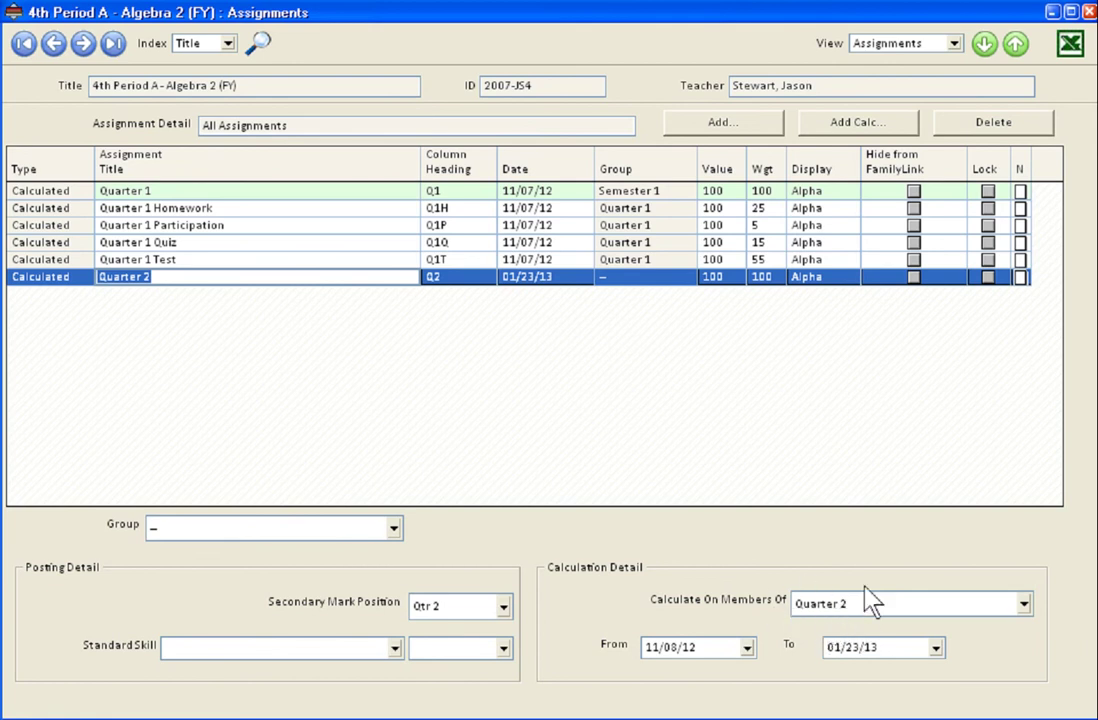
pyautogui.click(391, 530)
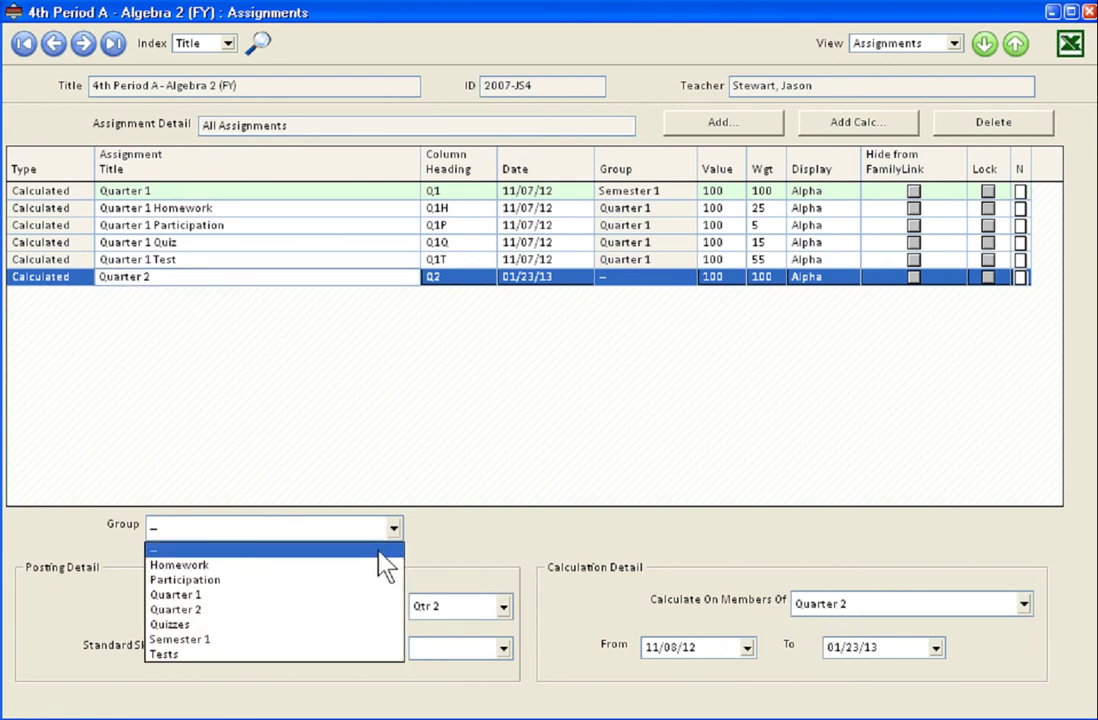
pyautogui.click(205, 639)
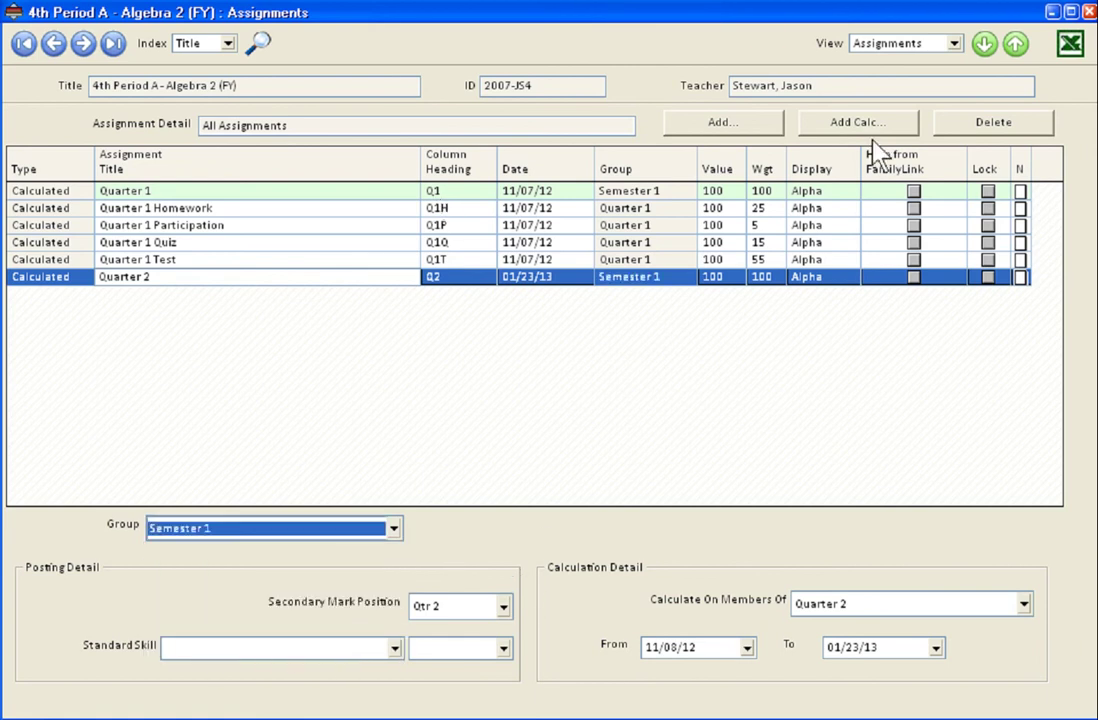
# Step: Start a new calculation titled Semester 1 with heading S1 that calculates on members of Semester 1
pyautogui.click(829, 125)
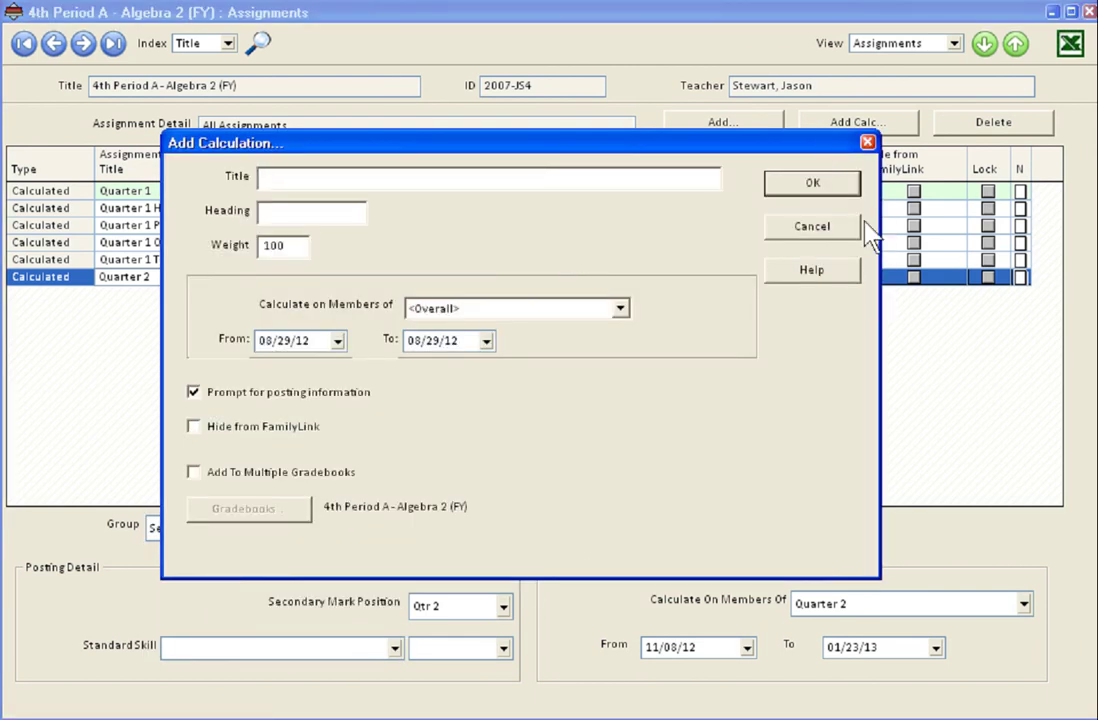
pyautogui.write('Semester 1')
pyautogui.press('Tab')
pyautogui.write('S1')
pyautogui.click(555, 308)
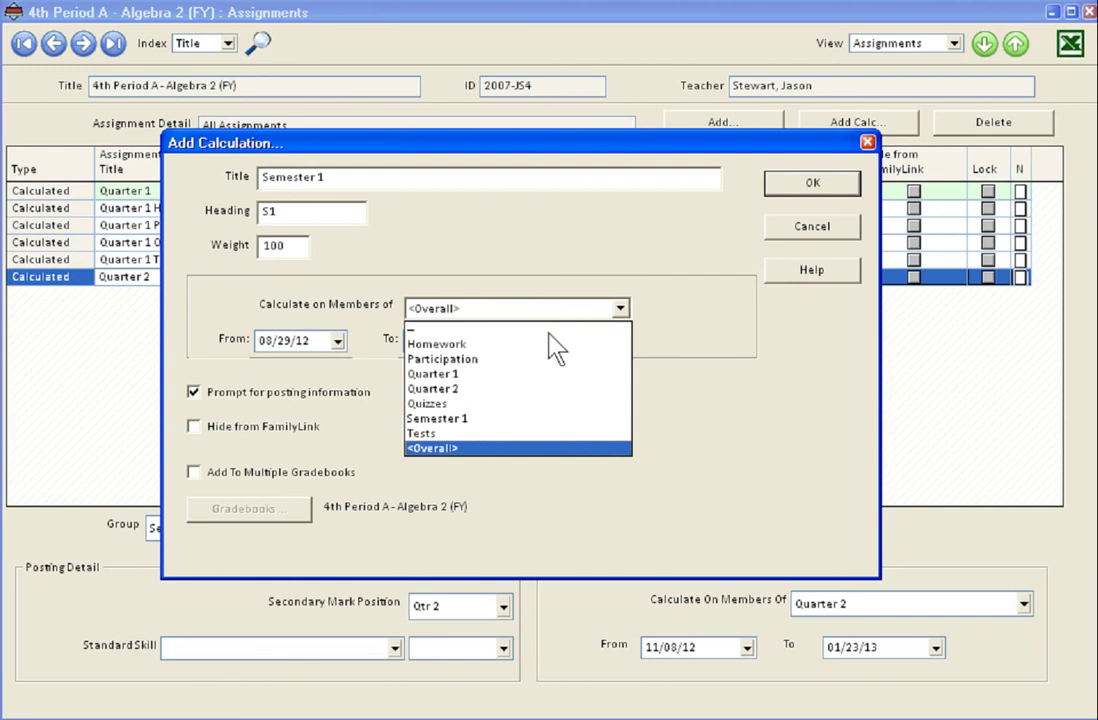
pyautogui.click(485, 433)
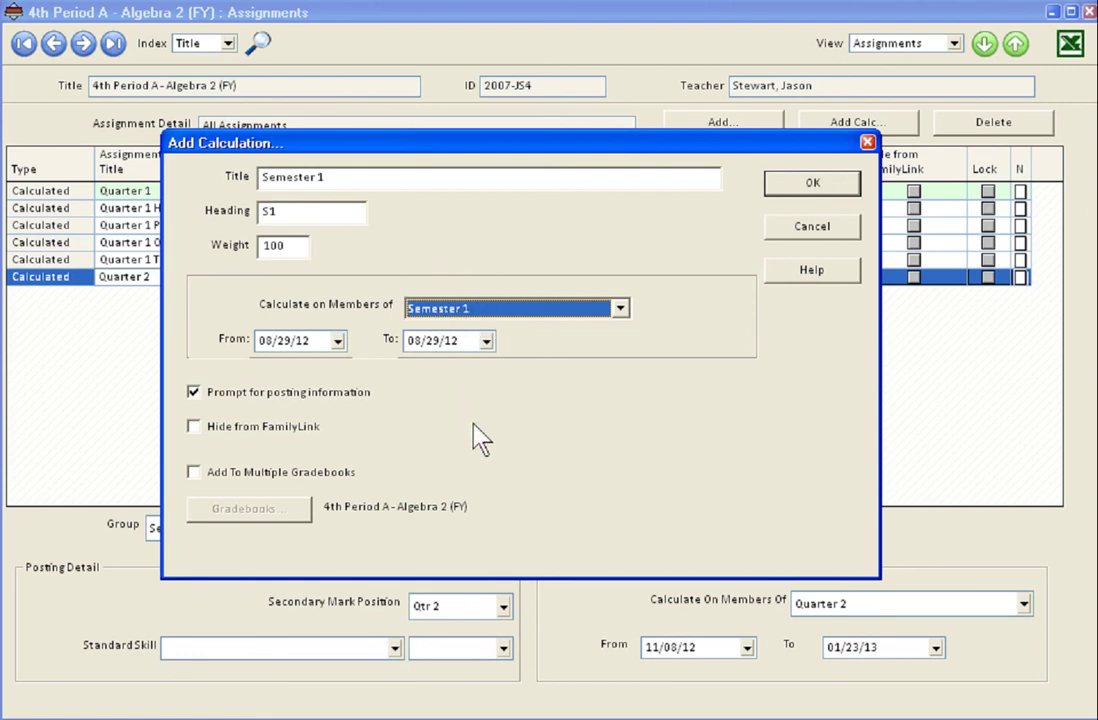
# Step: Set the Semester 1 calculation's date range from 09/04/12 to 01/23/13
pyautogui.click(336, 340)
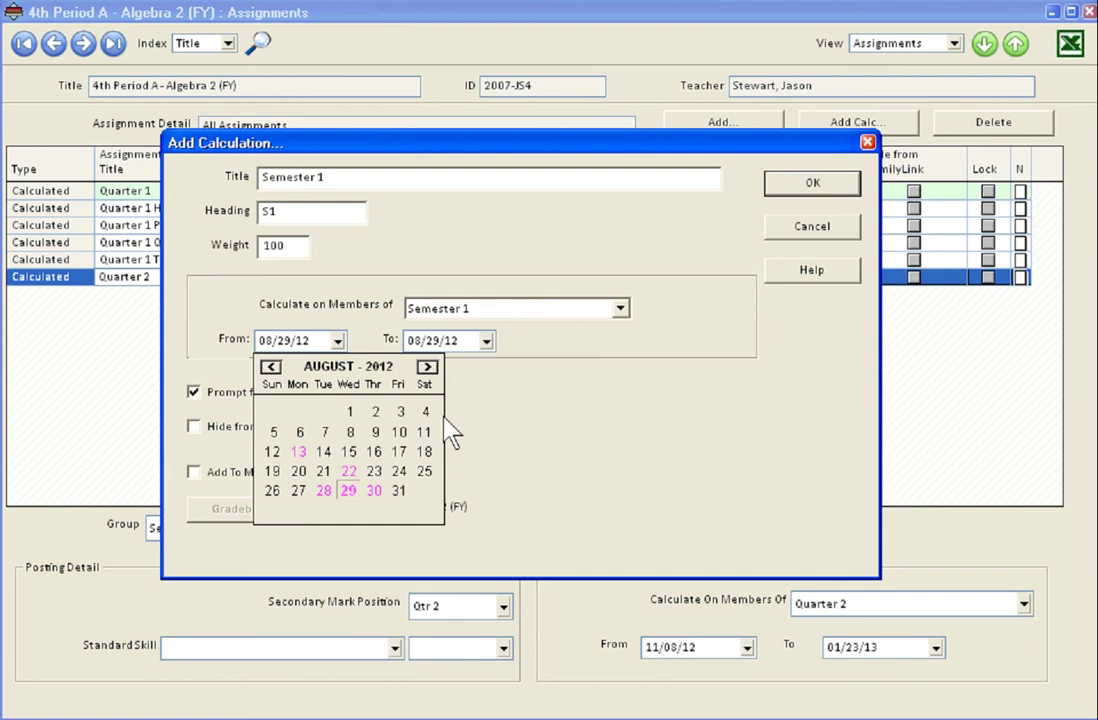
pyautogui.click(427, 366)
pyautogui.click(324, 433)
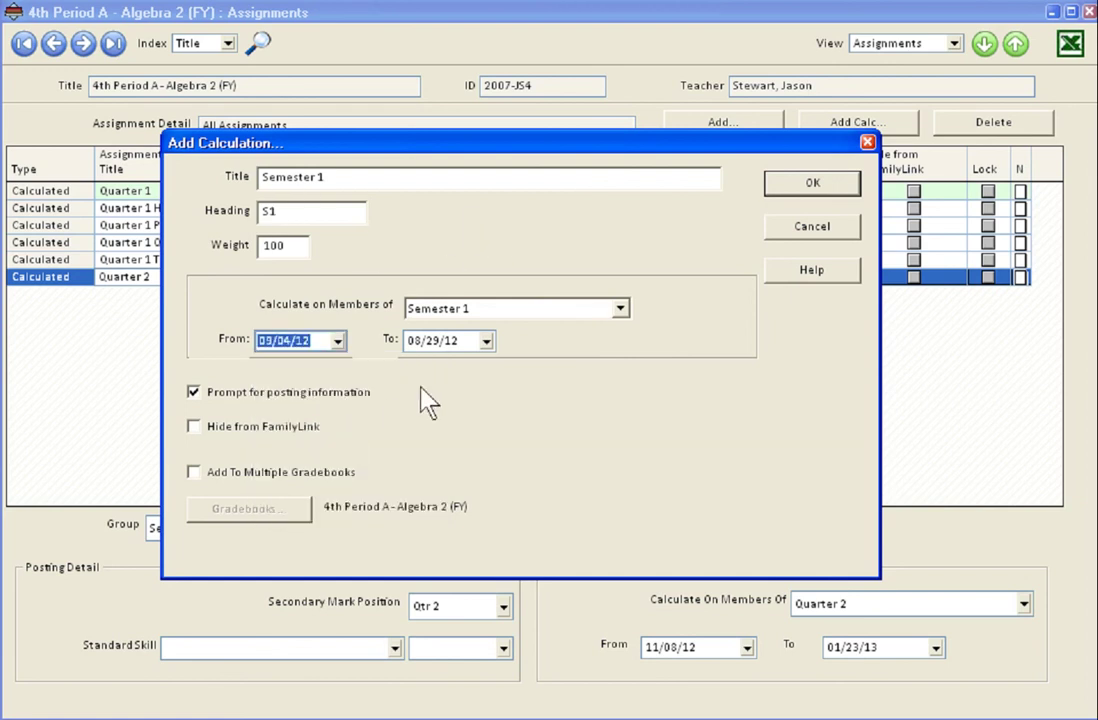
pyautogui.click(487, 341)
pyautogui.click(583, 370)
pyautogui.click(583, 370)
pyautogui.click(583, 370)
pyautogui.click(583, 370)
pyautogui.click(583, 370)
pyautogui.click(497, 471)
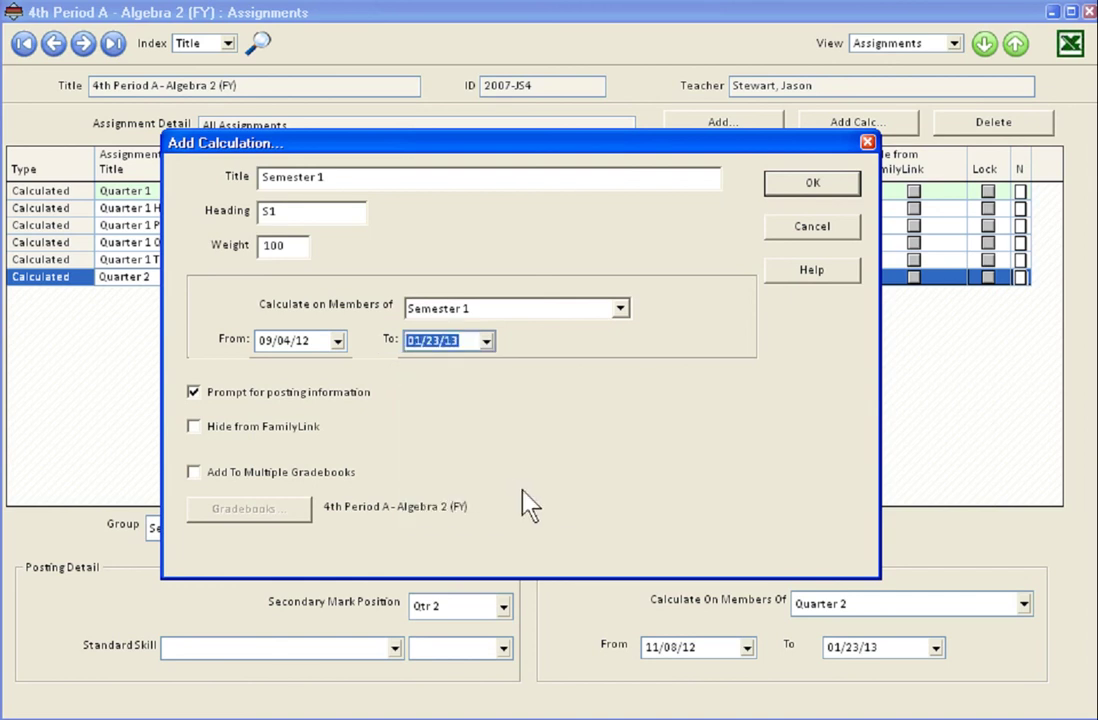
# Step: Add the Semester 1 calculation to all gradebooks and post it to the Sem 1 mark
pyautogui.click(240, 474)
pyautogui.click(248, 508)
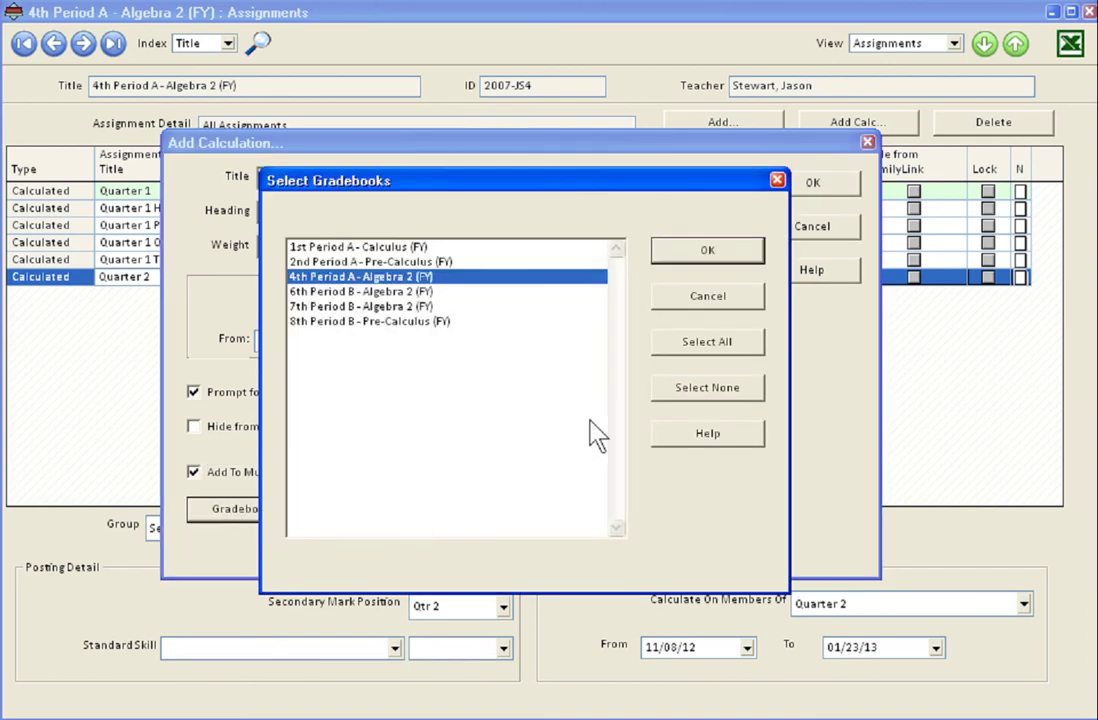
pyautogui.click(710, 341)
pyautogui.click(712, 254)
pyautogui.click(812, 183)
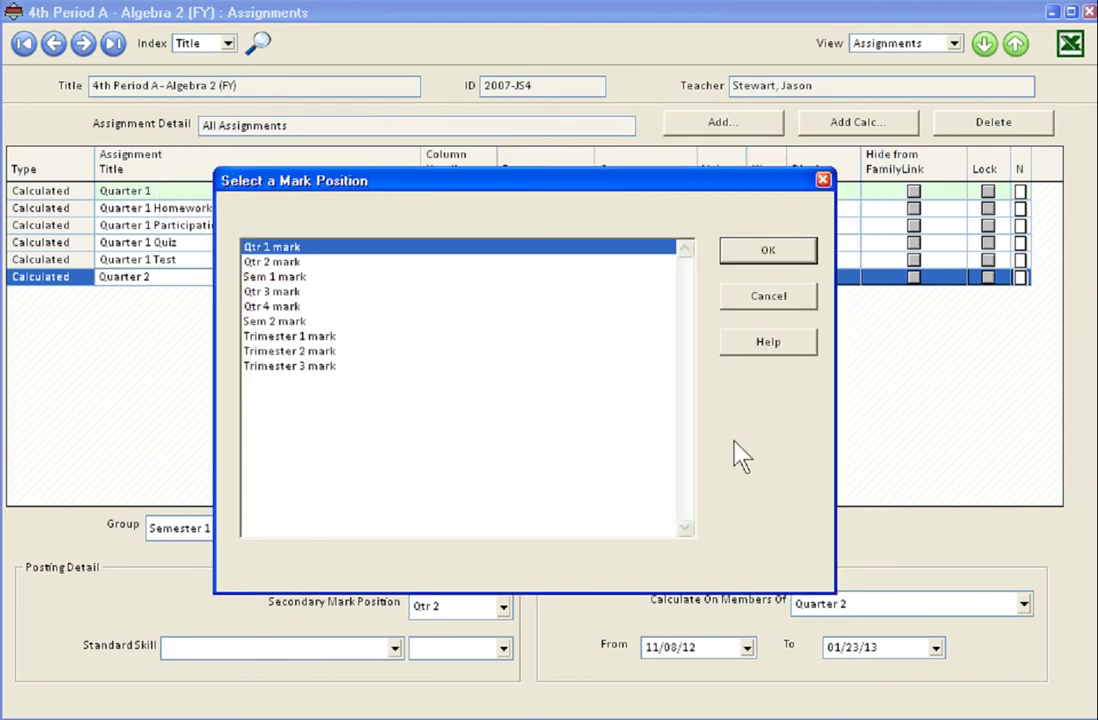
pyautogui.click(295, 277)
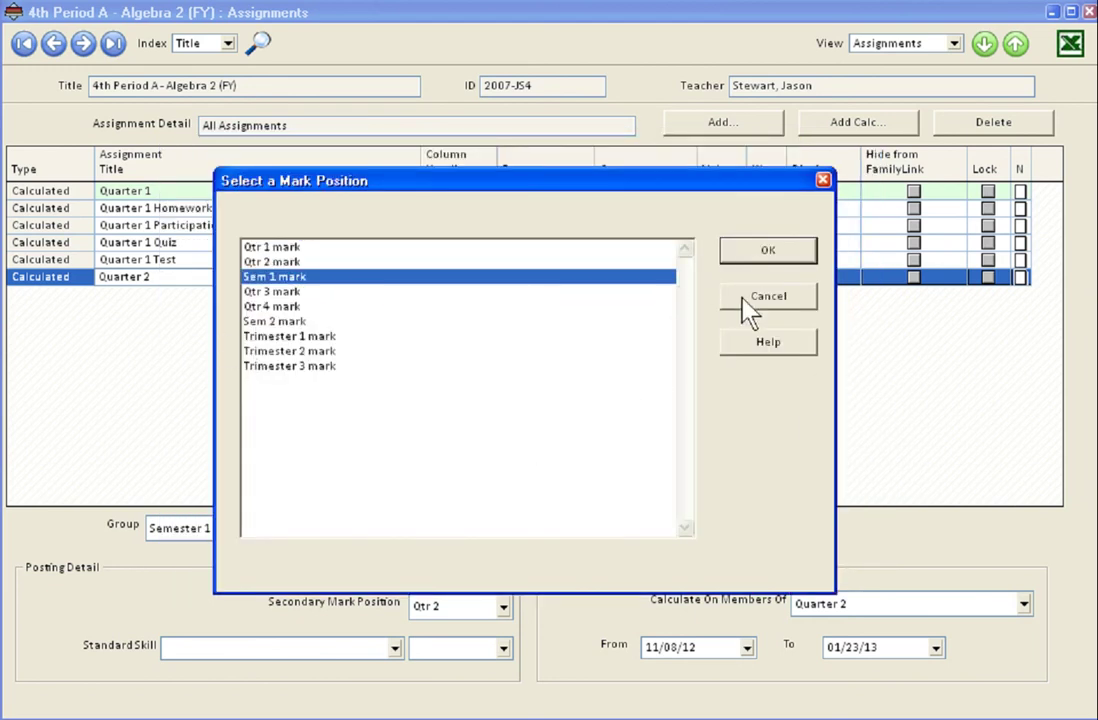
pyautogui.click(769, 252)
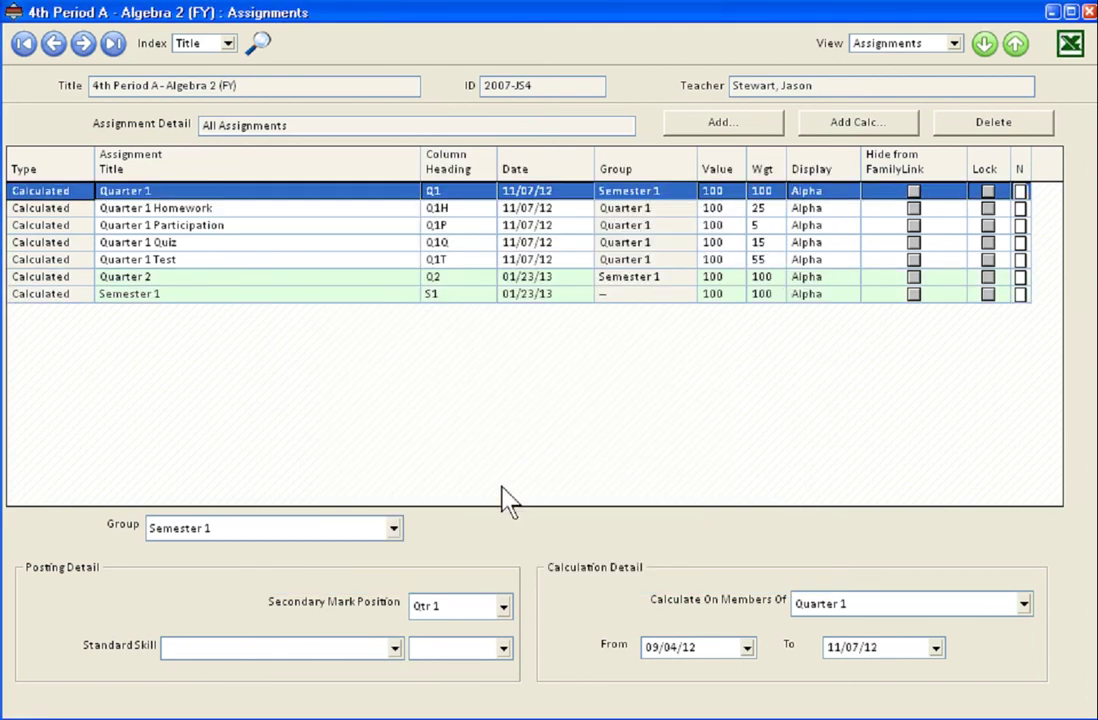